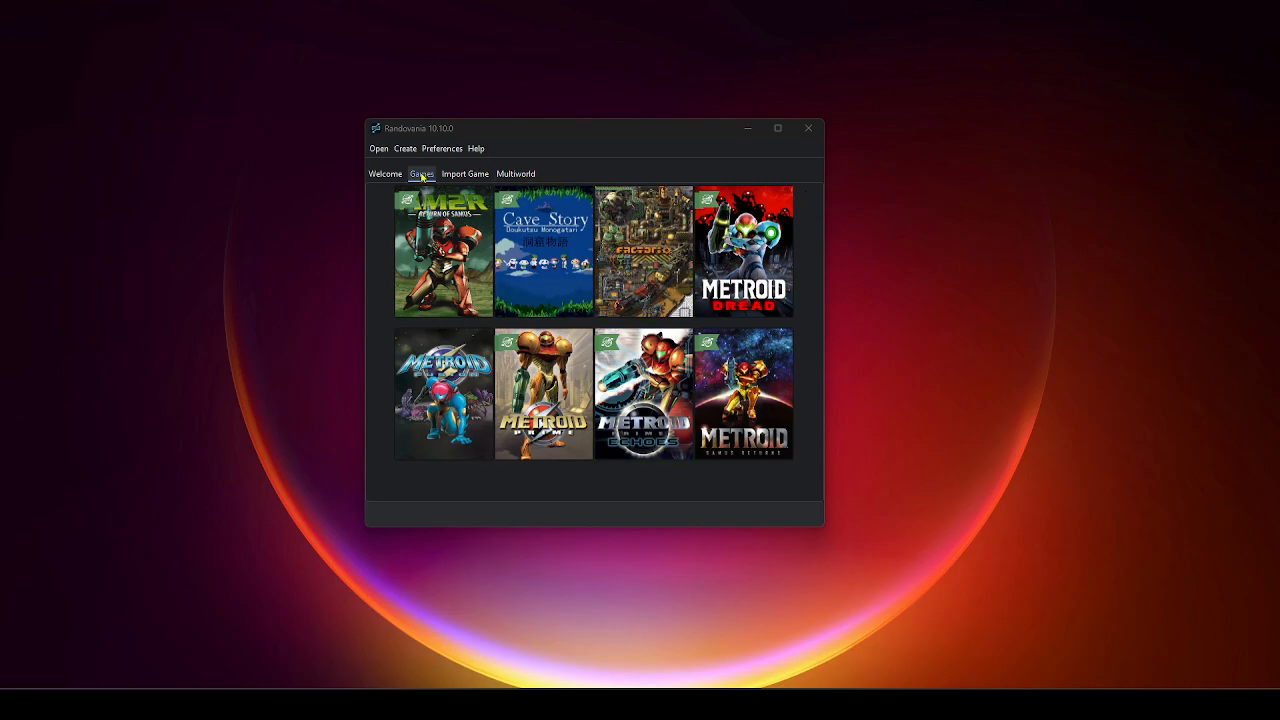
# Step: Host a new multiworld session named Tutorial
pyautogui.click(385, 174)
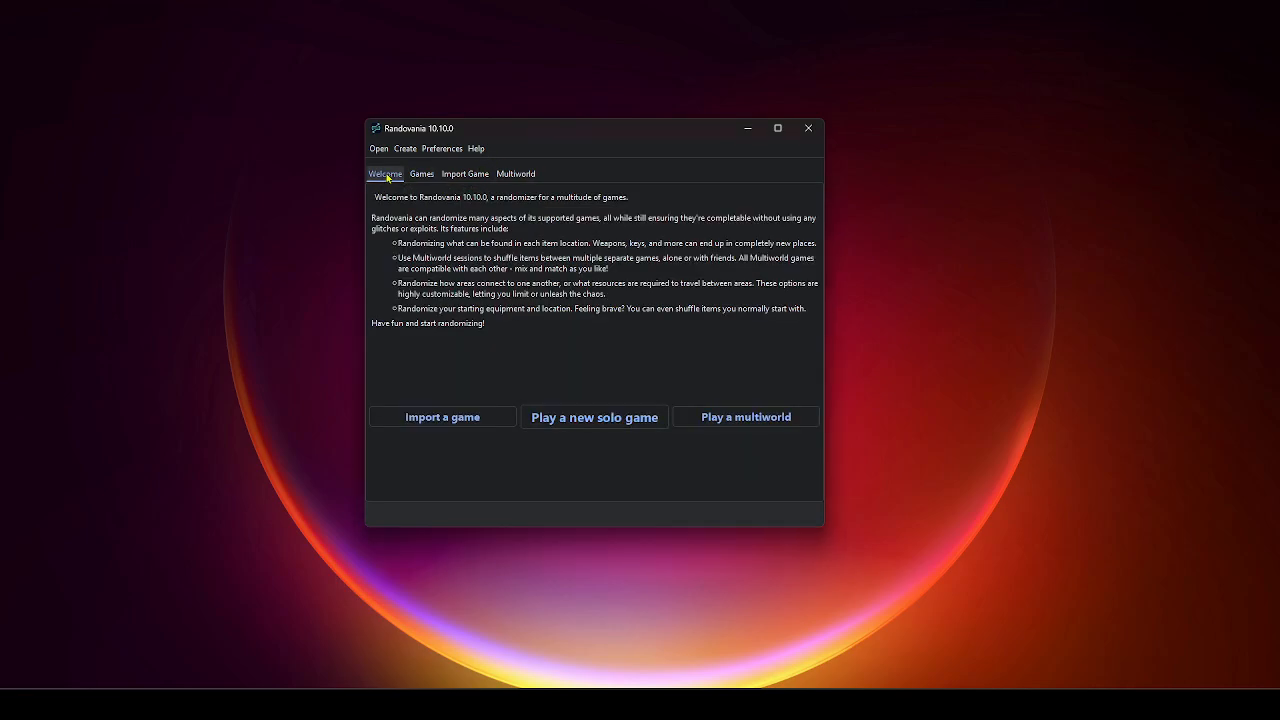
pyautogui.click(516, 175)
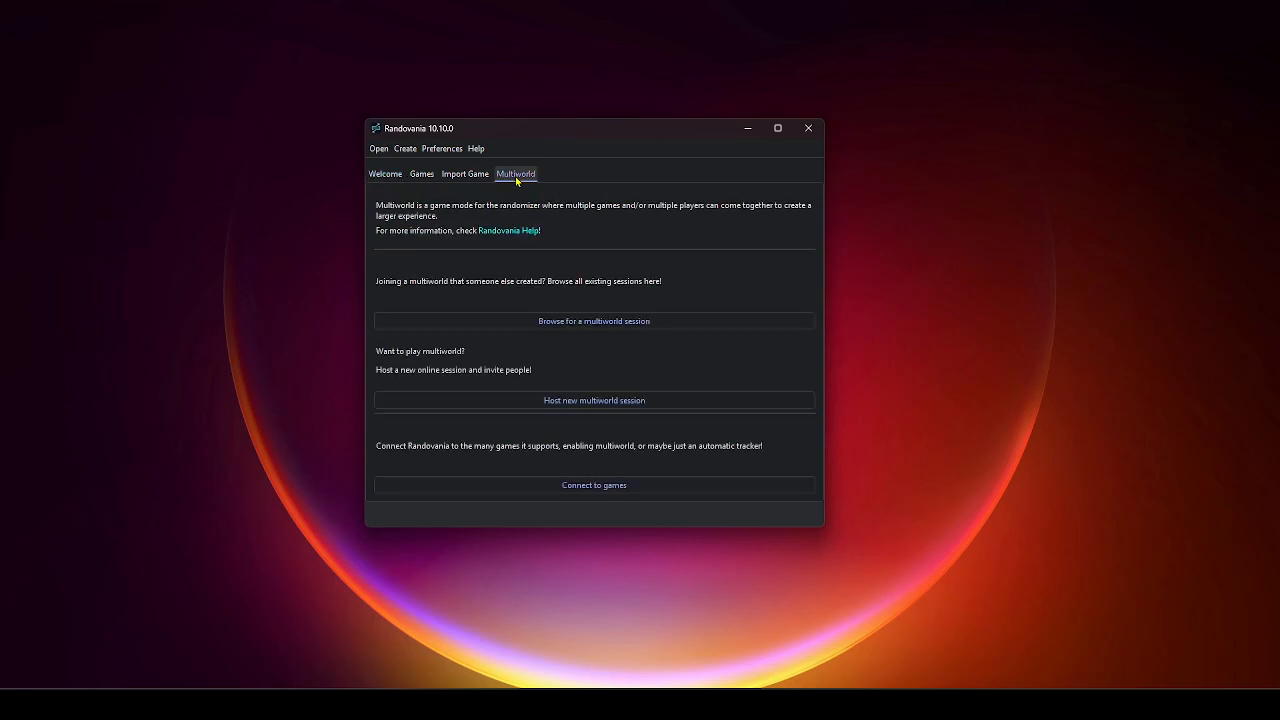
pyautogui.click(617, 404)
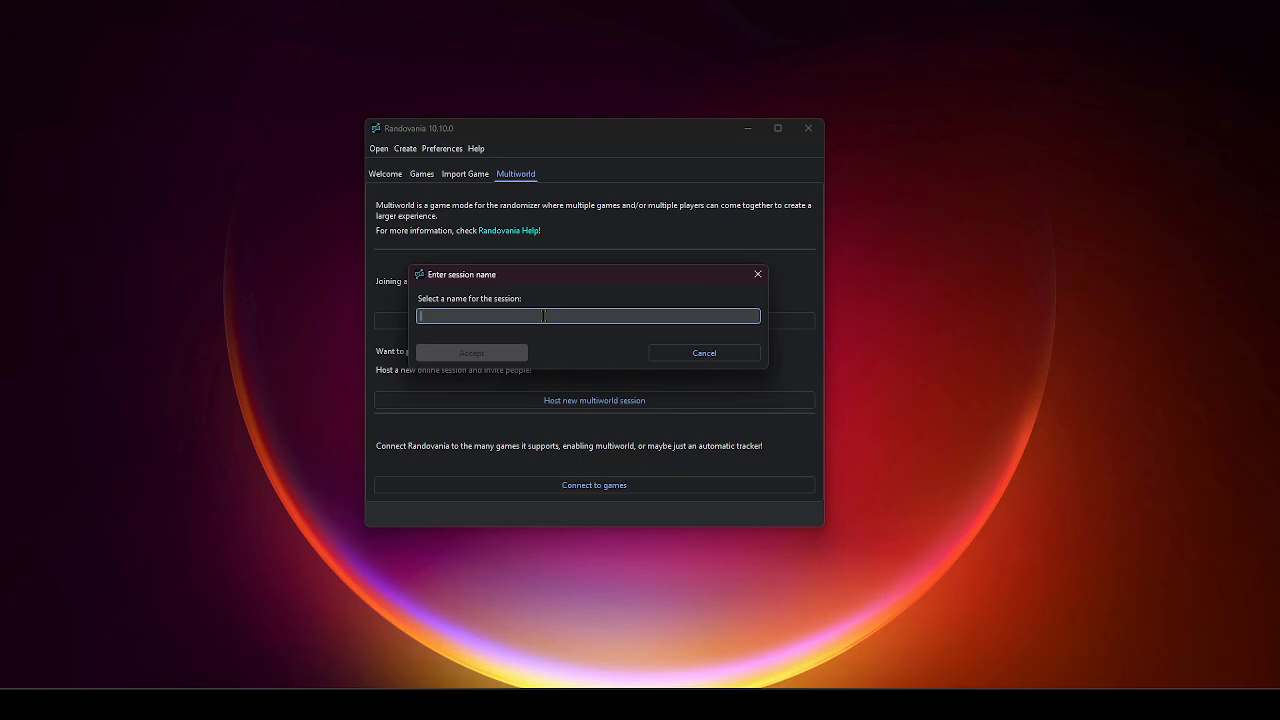
pyautogui.write('Tutorial')
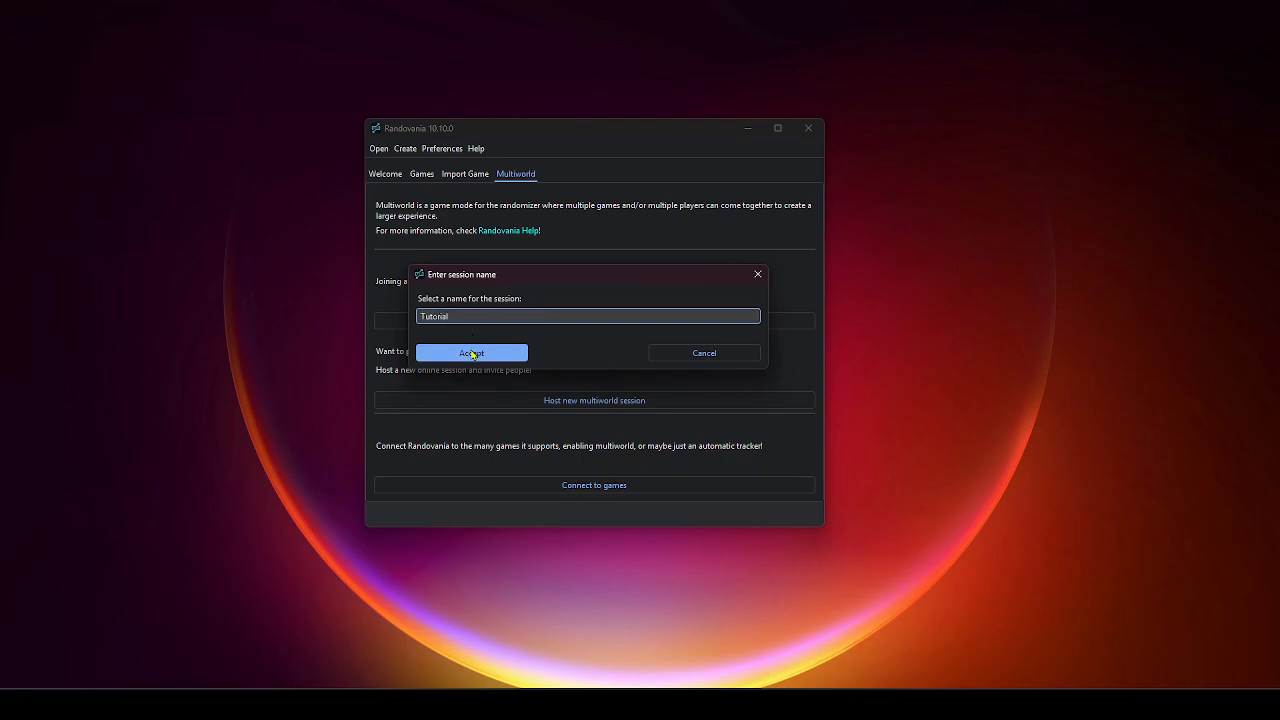
pyautogui.click(473, 355)
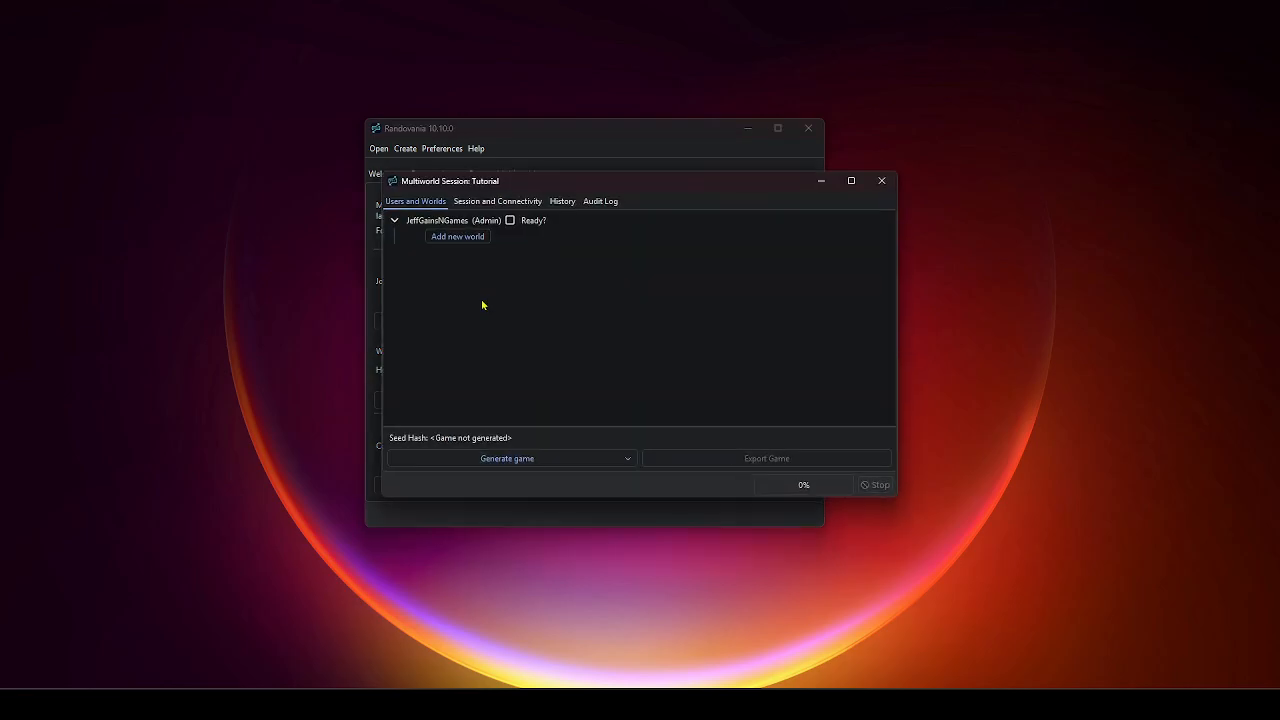
# Step: Start adding a new world to the session, named with the player's first name followed by "AM2R"
pyautogui.click(492, 242)
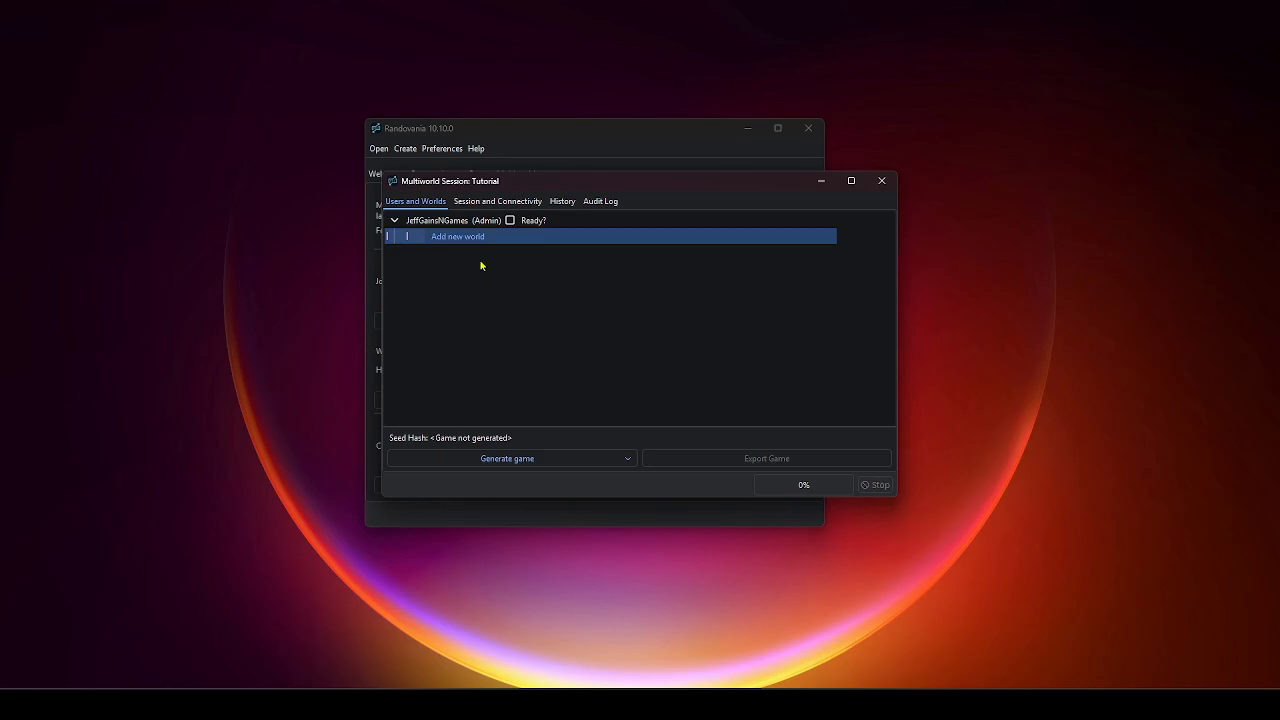
pyautogui.click(497, 221)
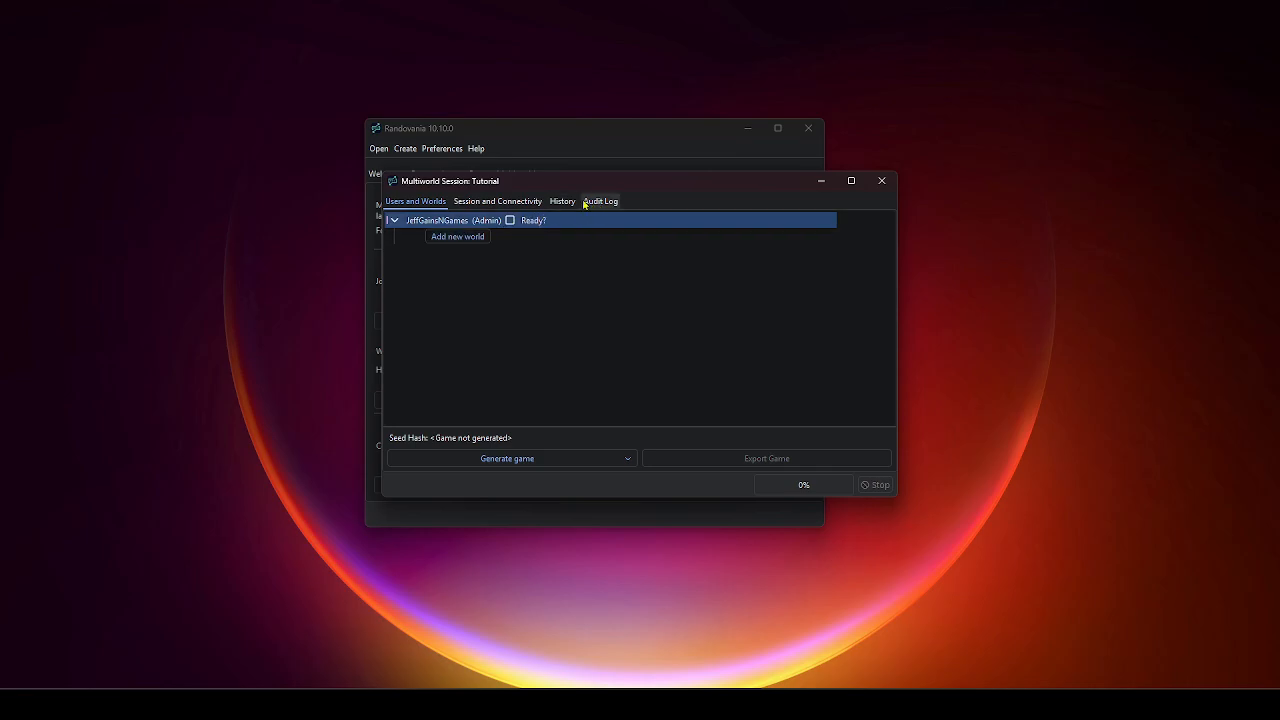
pyautogui.click(456, 241)
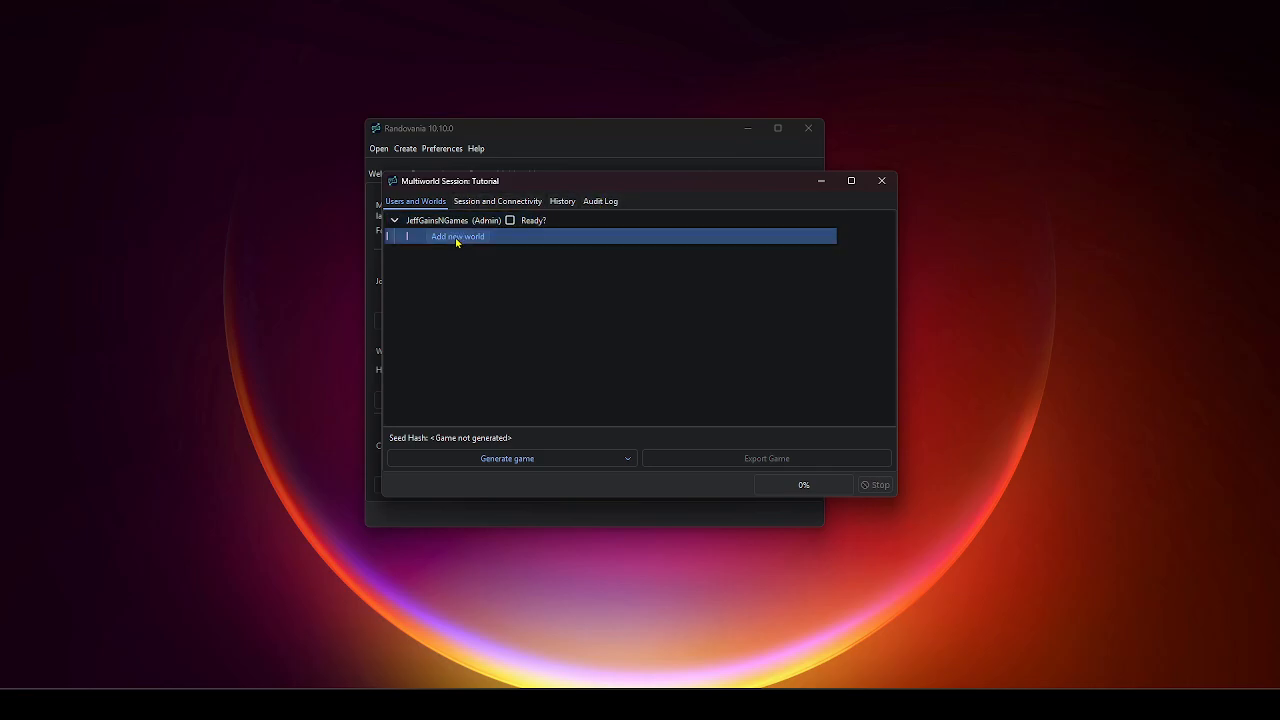
pyautogui.doubleClick(468, 240)
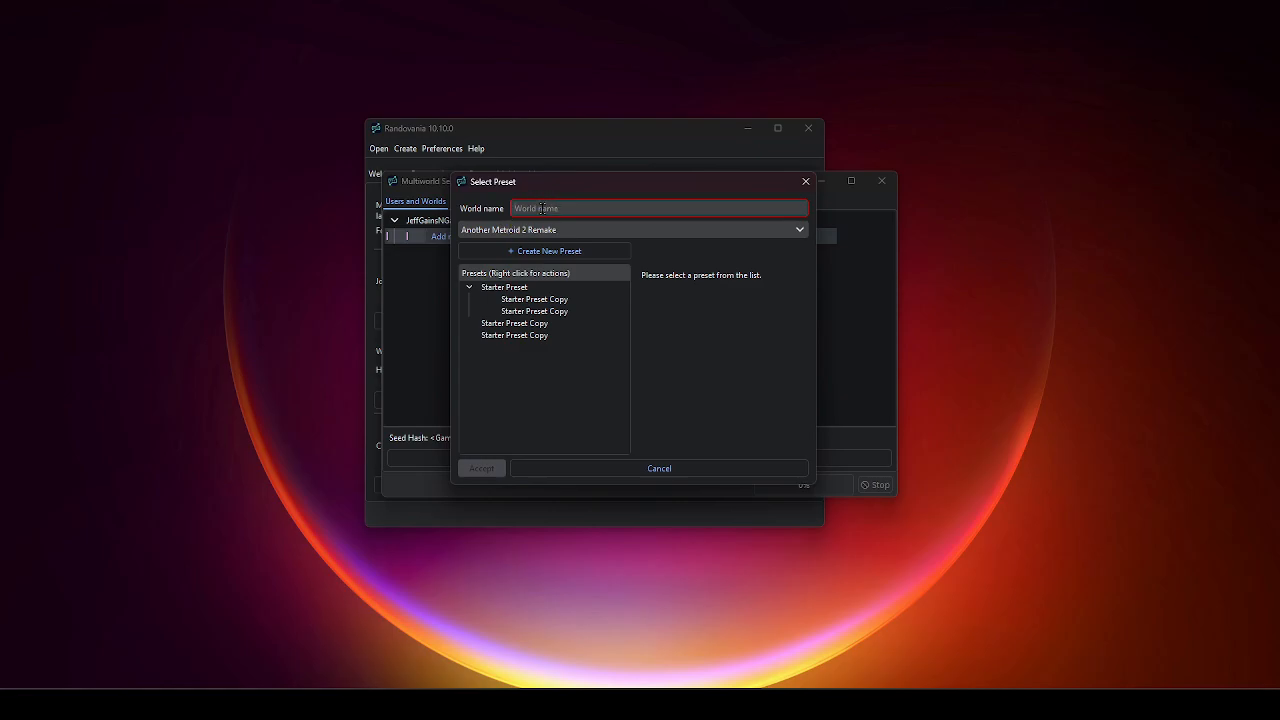
pyautogui.write('J')
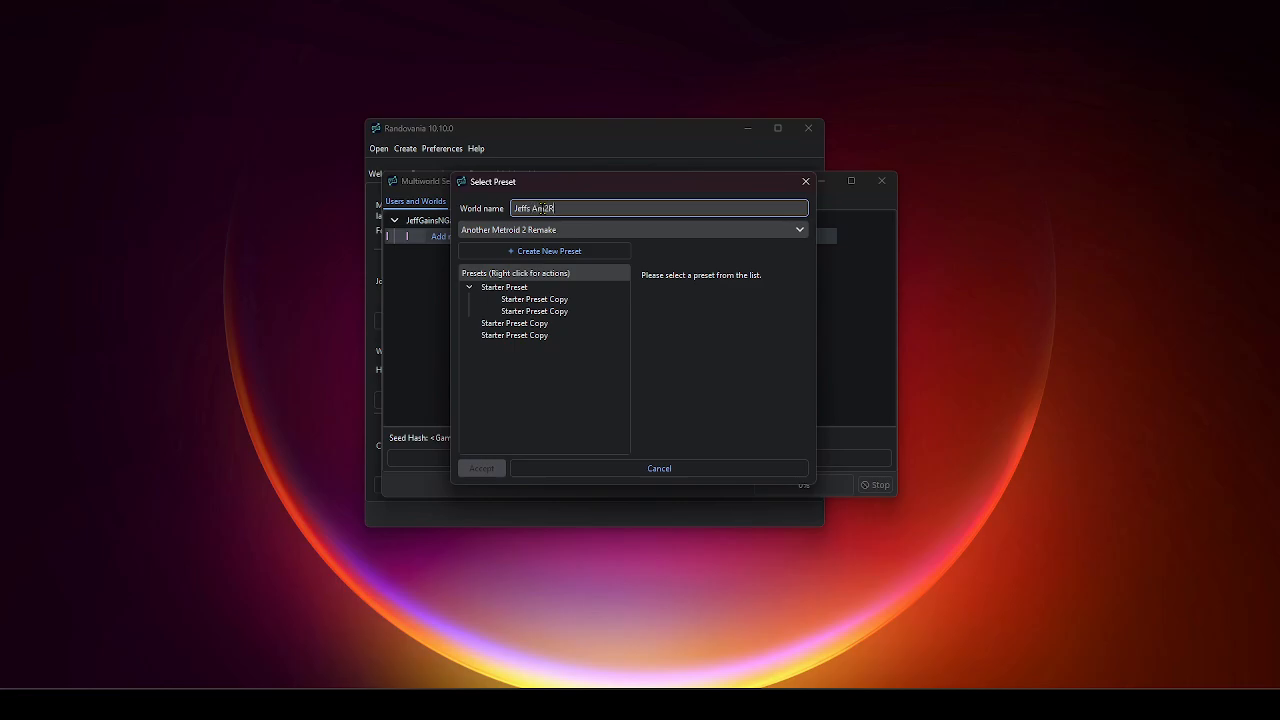
pyautogui.write('effs Am2R')
pyautogui.press('BackSpace')
pyautogui.press('BackSpace')
pyautogui.press('BackSpace')
pyautogui.write('M2R')
# Step: Customize the Another Metroid 2 Remake Starter Preset and deselect Landing Site in Main Caves as a starting area
pyautogui.click(540, 288)
pyautogui.rightClick(540, 289)
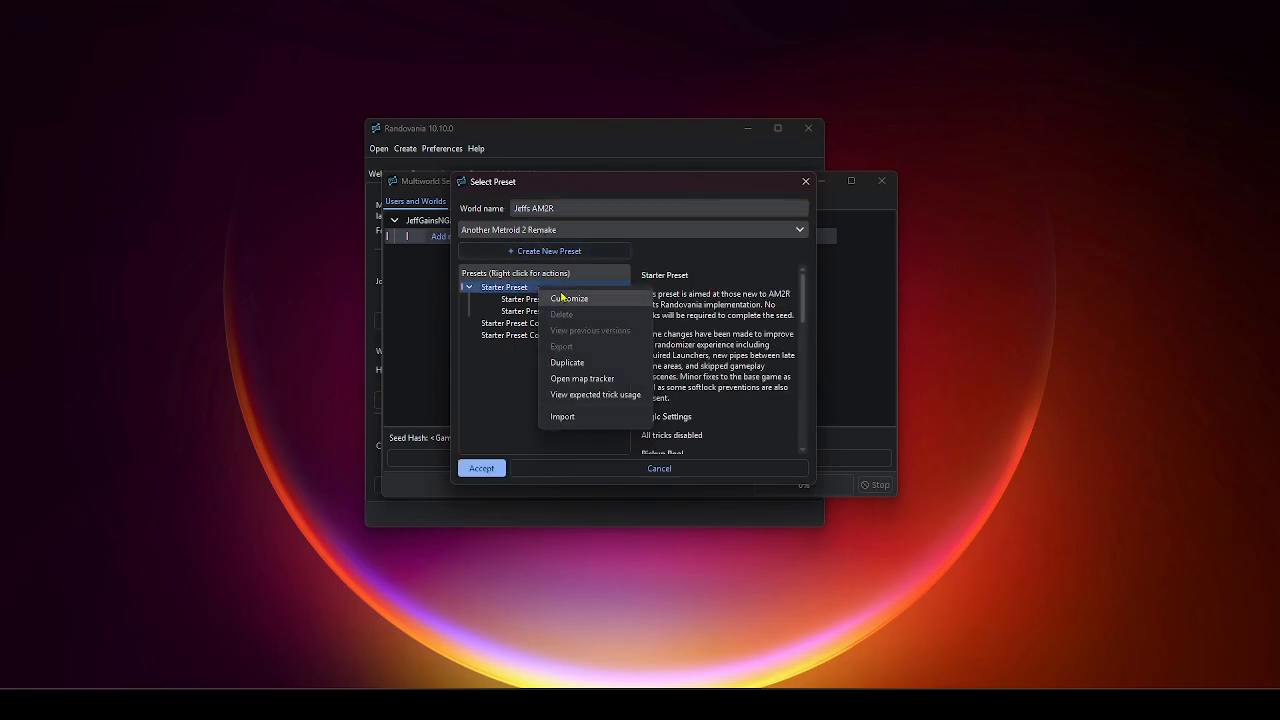
pyautogui.click(568, 297)
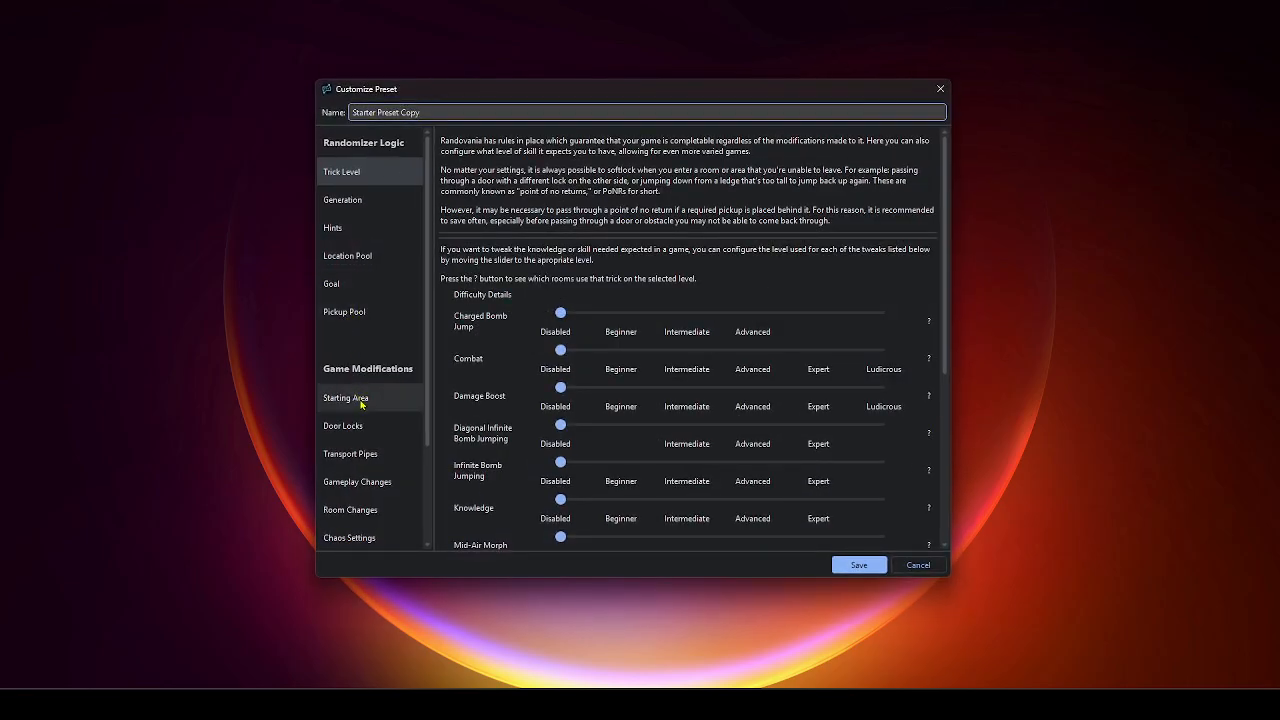
pyautogui.click(367, 405)
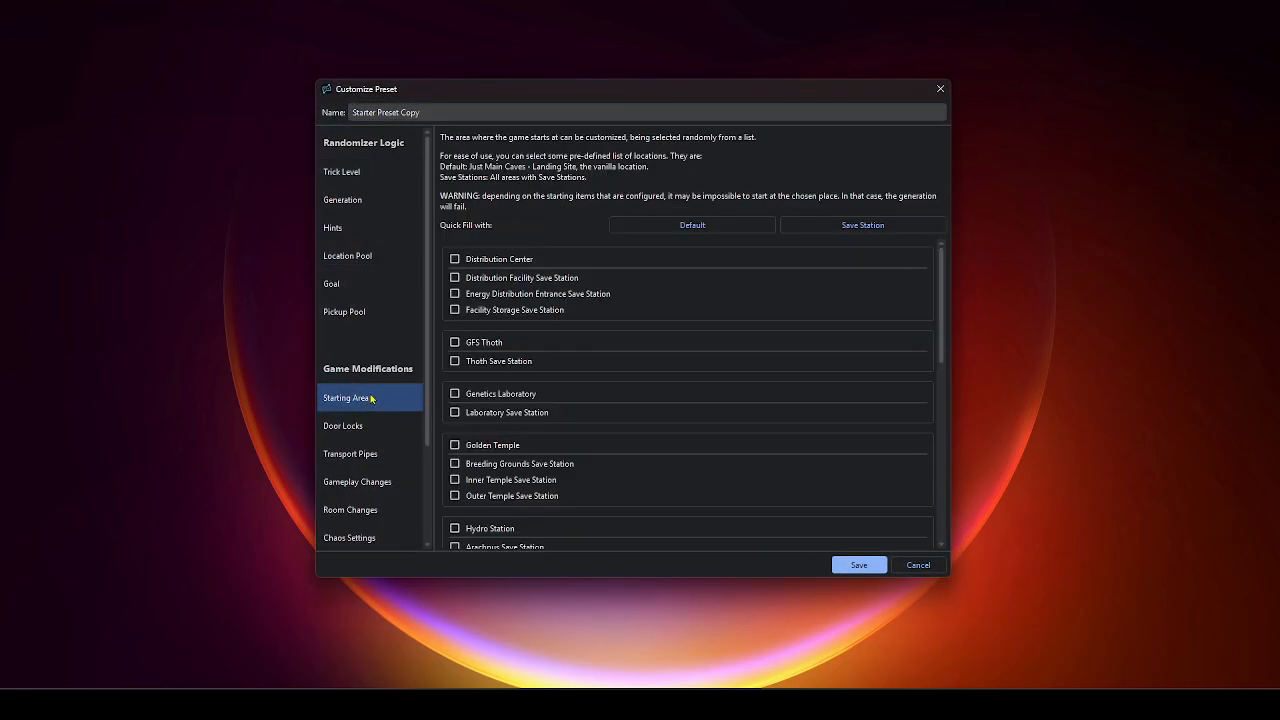
pyautogui.scroll(-6, 505, 300)
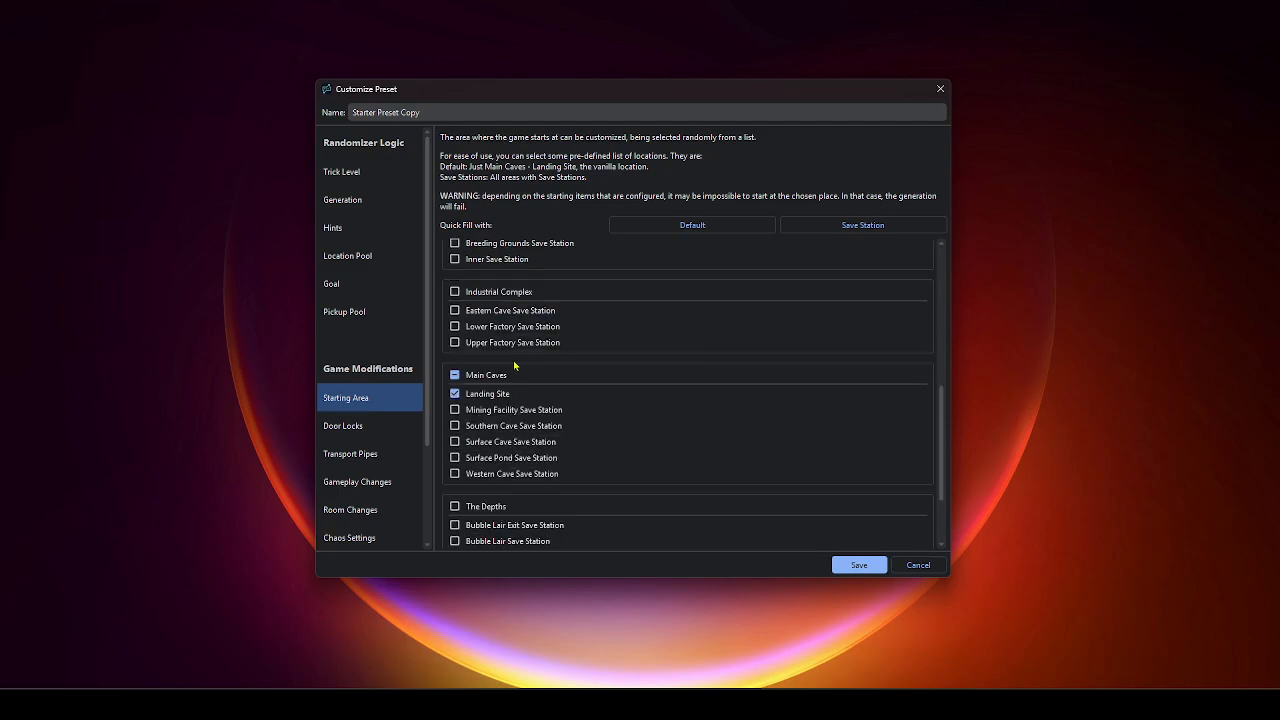
pyautogui.click(456, 394)
pyautogui.scroll(6, 484, 363)
pyautogui.scroll(2, 485, 340)
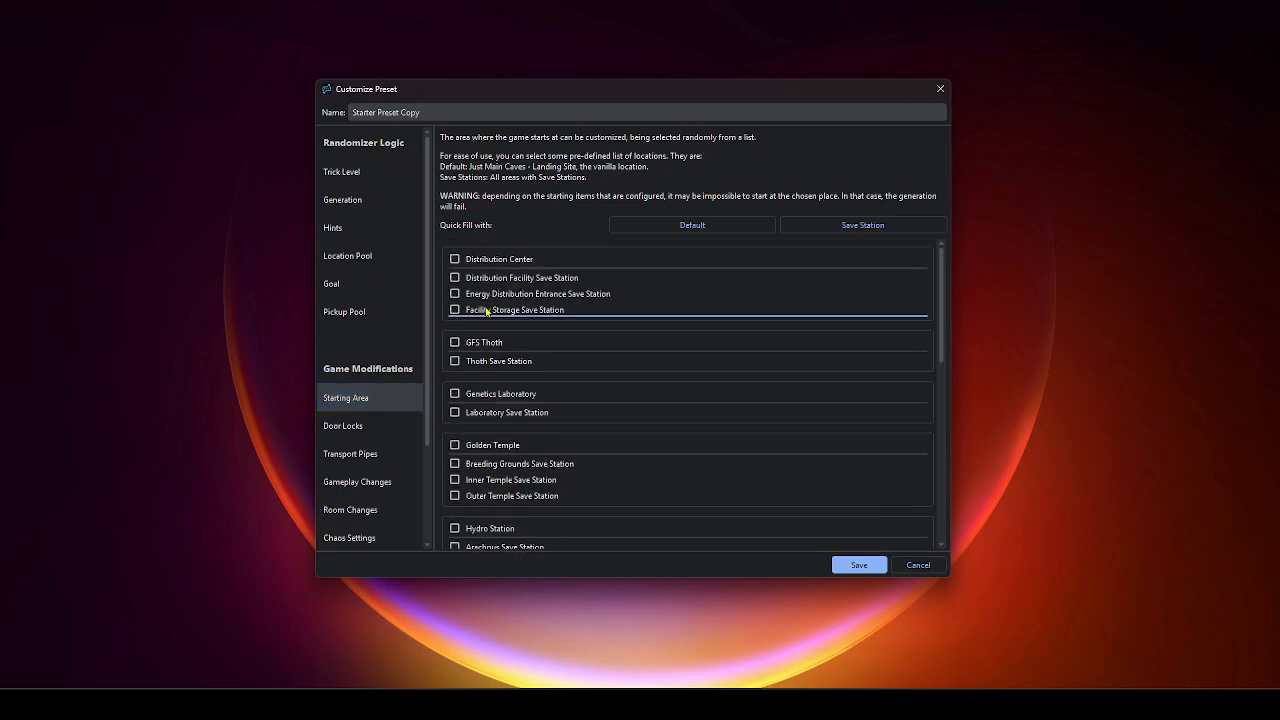
# Step: Enable Outer Temple Save Station in Golden Temple as the only starting area
pyautogui.scroll(-2, 472, 338)
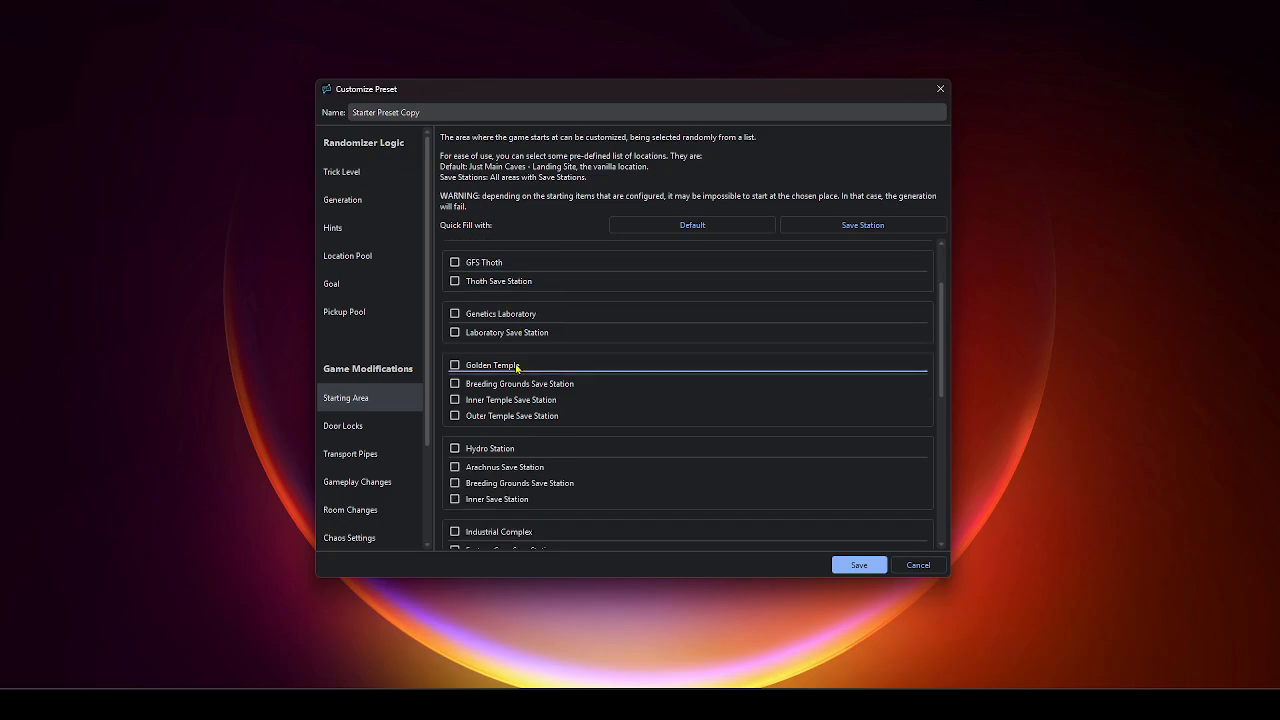
pyautogui.click(455, 400)
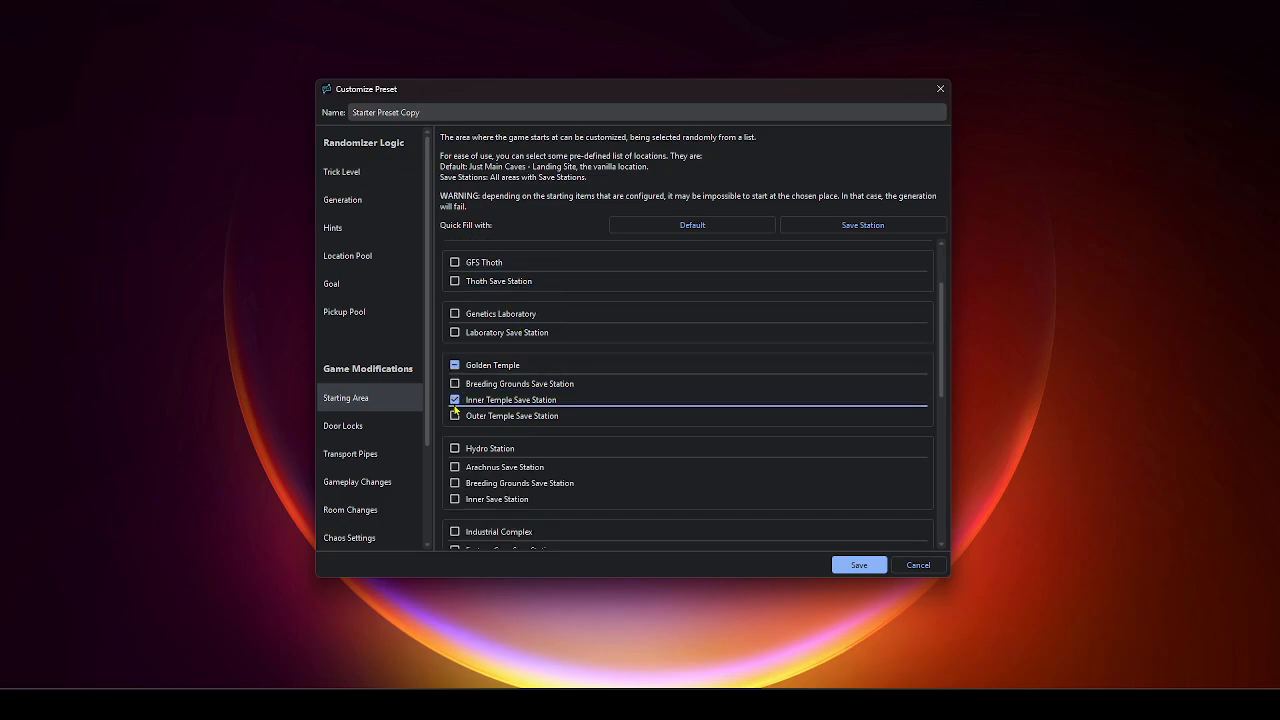
pyautogui.click(455, 400)
pyautogui.click(455, 415)
# Step: Save the customized preset and use it for the AM2R world
pyautogui.click(853, 563)
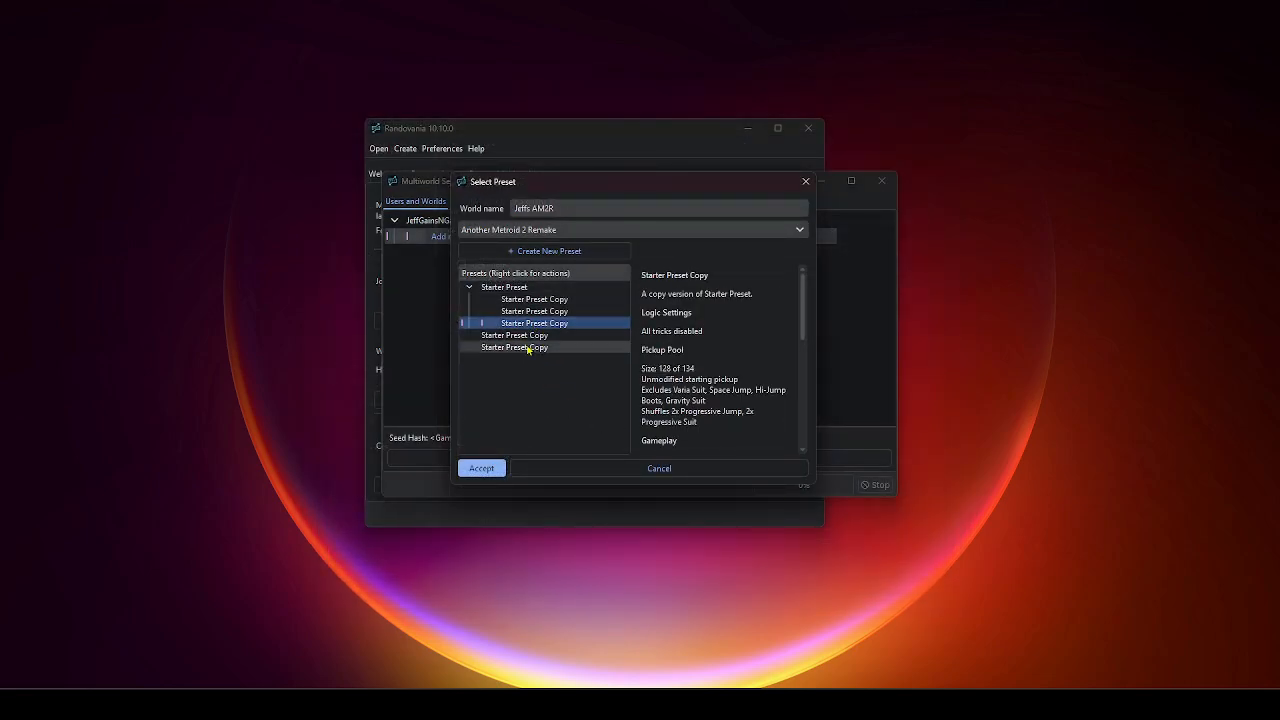
pyautogui.click(481, 468)
pyautogui.click(590, 219)
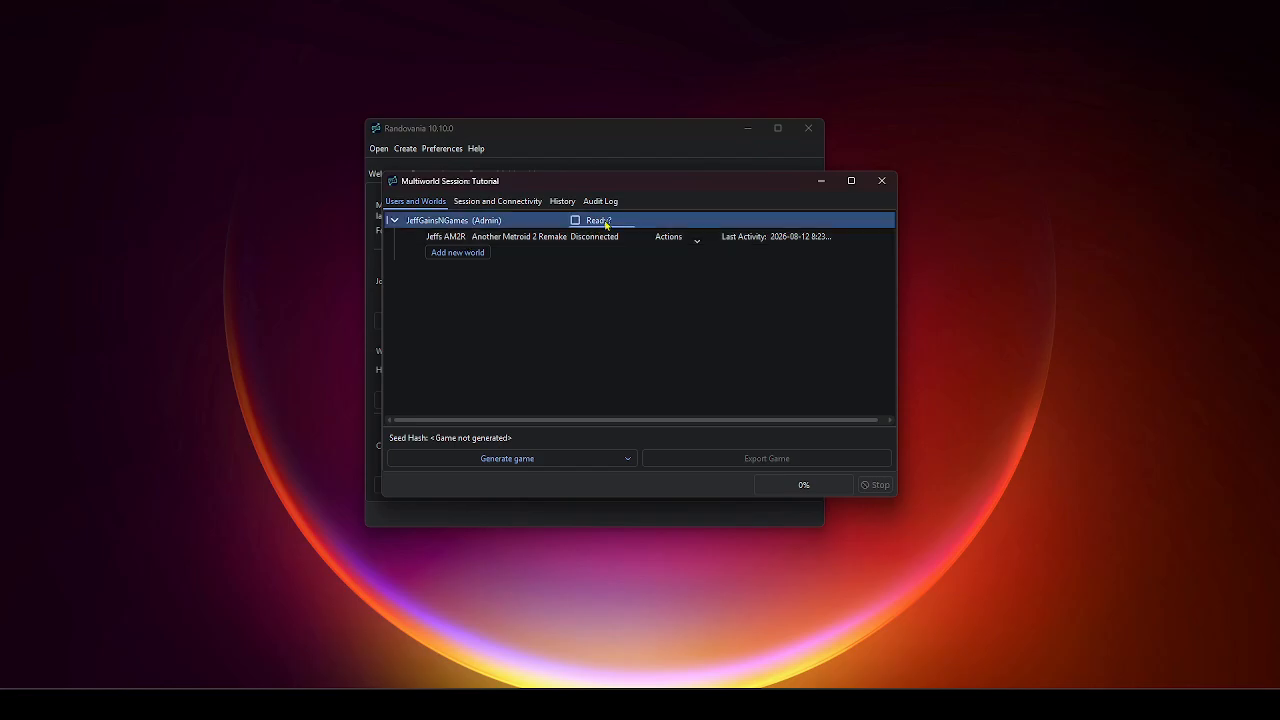
# Step: Start adding a second world, named with the player's first name followed by "Prime"
pyautogui.click(459, 252)
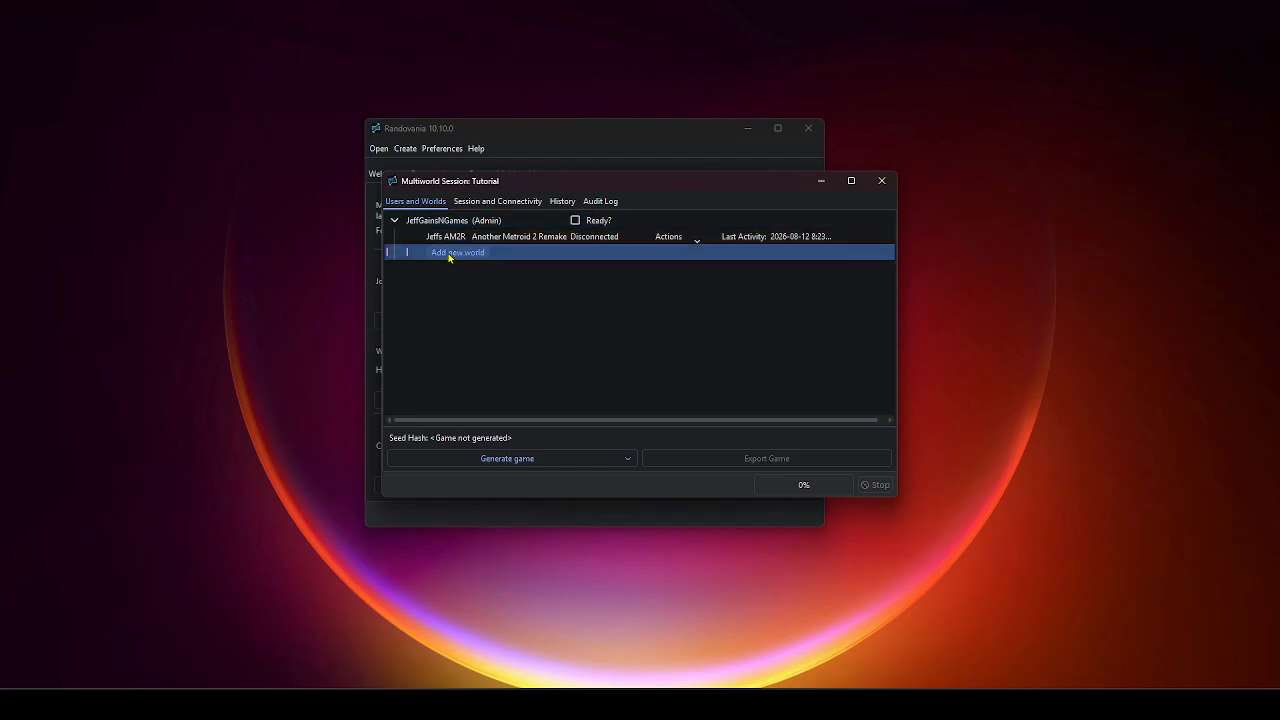
pyautogui.click(449, 256)
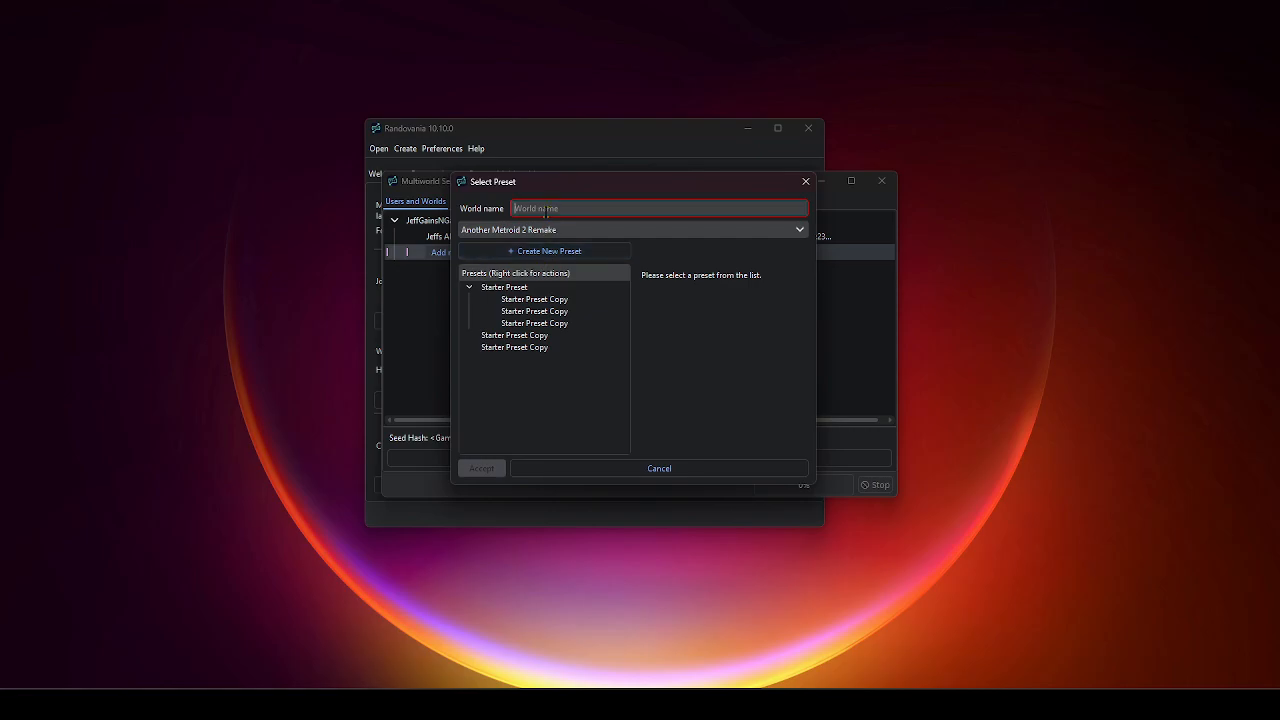
pyautogui.click(545, 209)
pyautogui.write('Jeff')
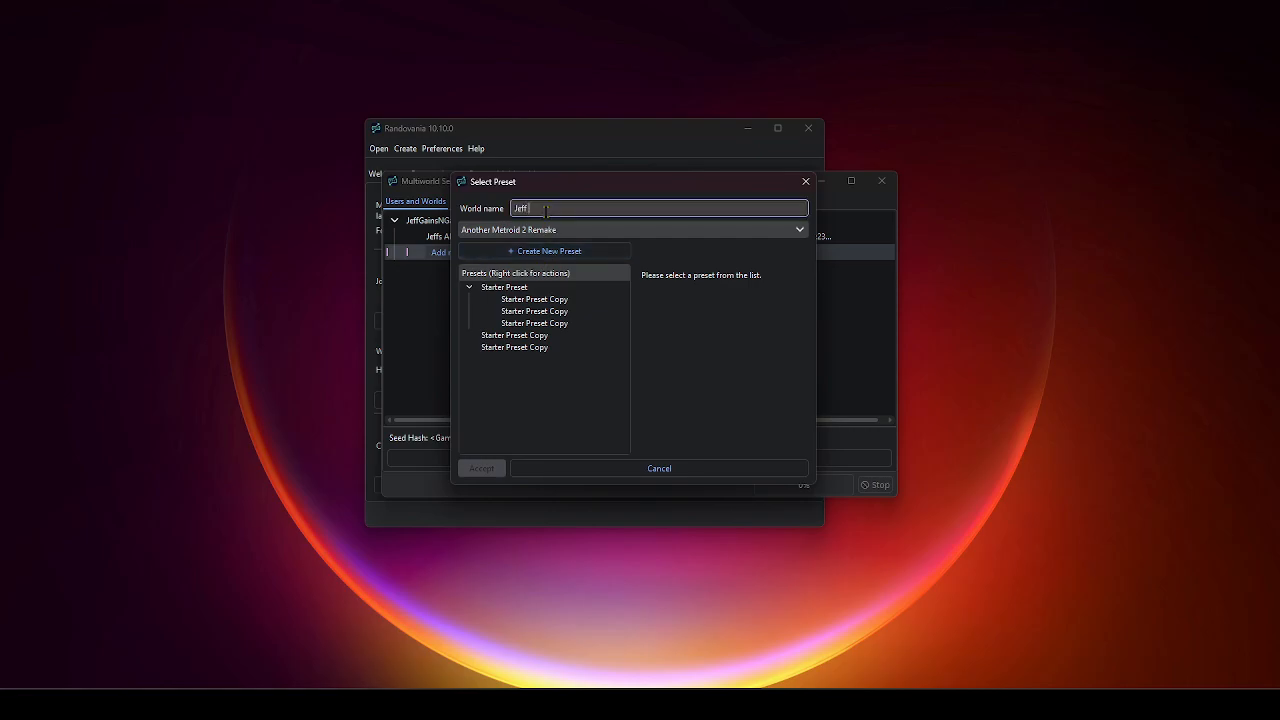
pyautogui.write(' Prime')
# Step: Set the second world's game to Metroid Prime and create it with the Starter Preset
pyautogui.click(547, 229)
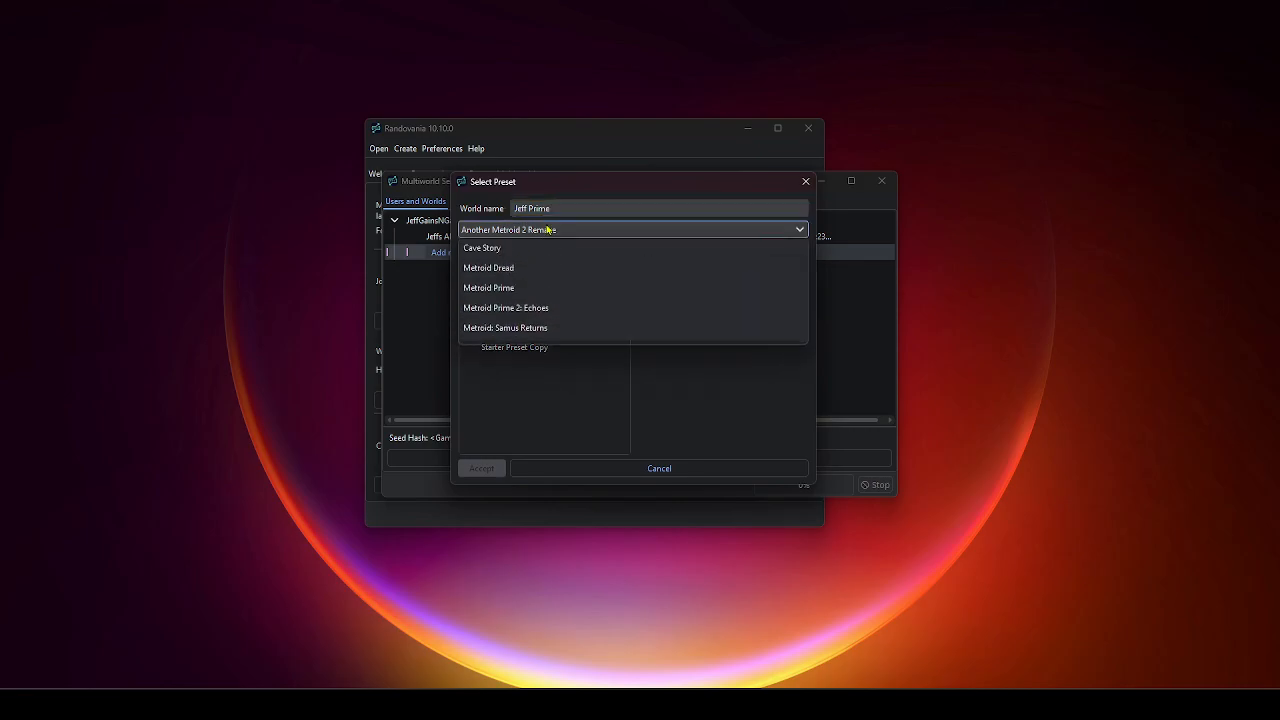
pyautogui.click(540, 309)
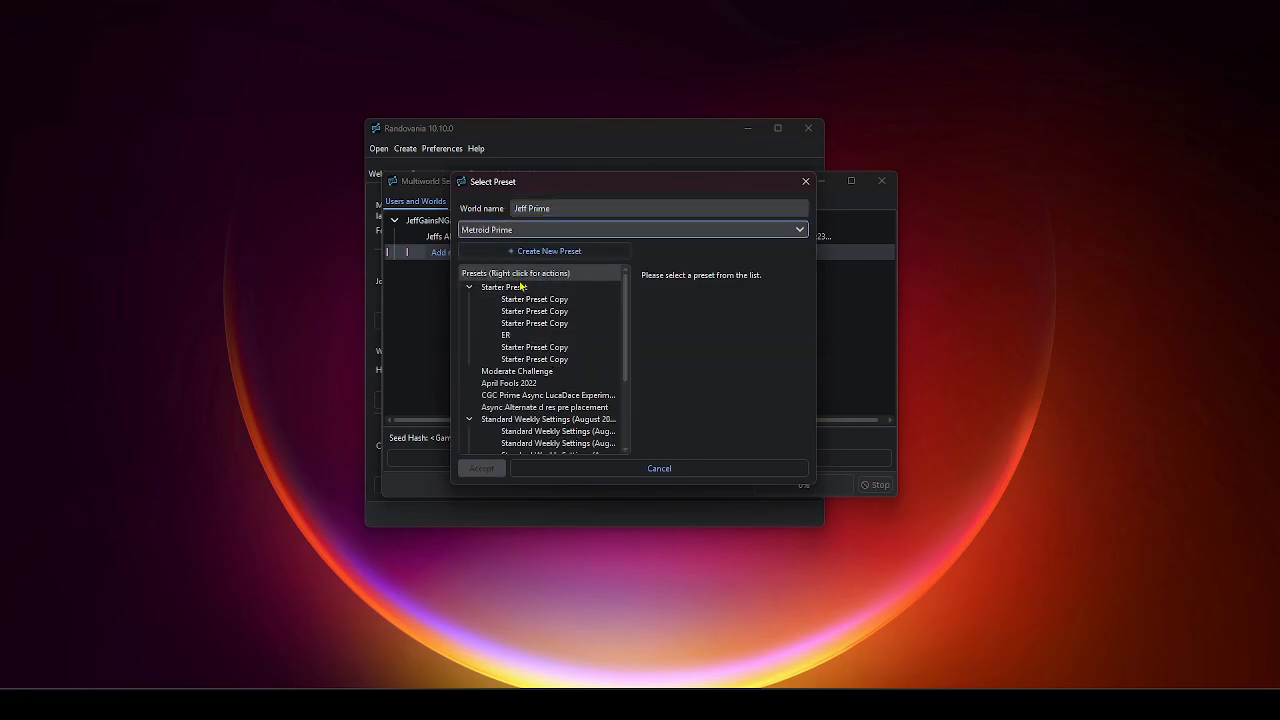
pyautogui.click(512, 287)
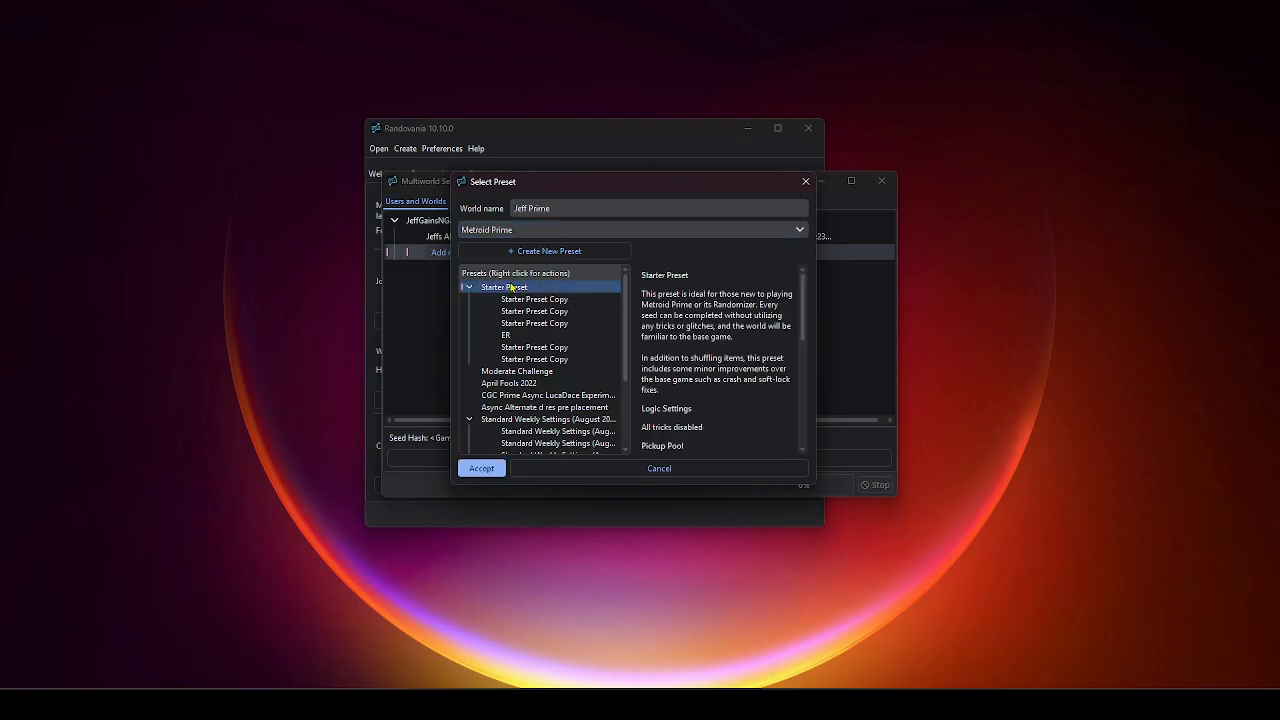
pyautogui.click(482, 468)
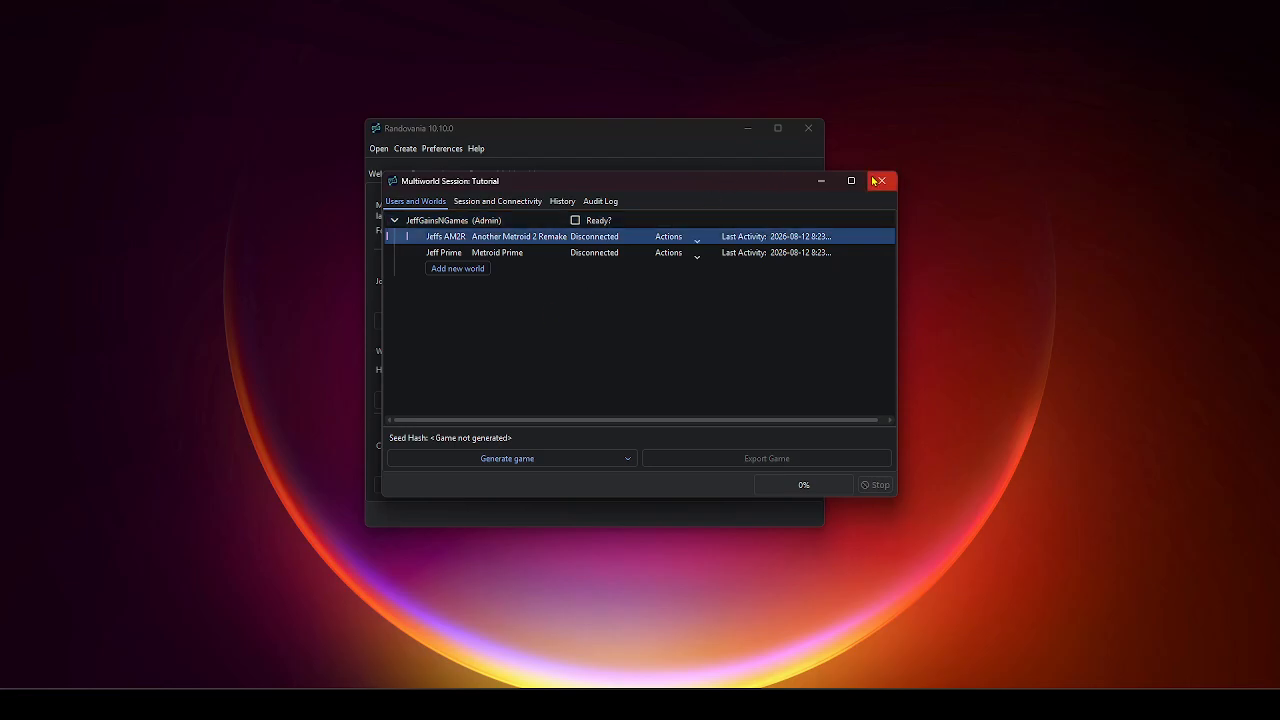
# Step: Close the Tutorial session window and browse the existing multiworld sessions, selecting Tutorial in the list
pyautogui.click(873, 181)
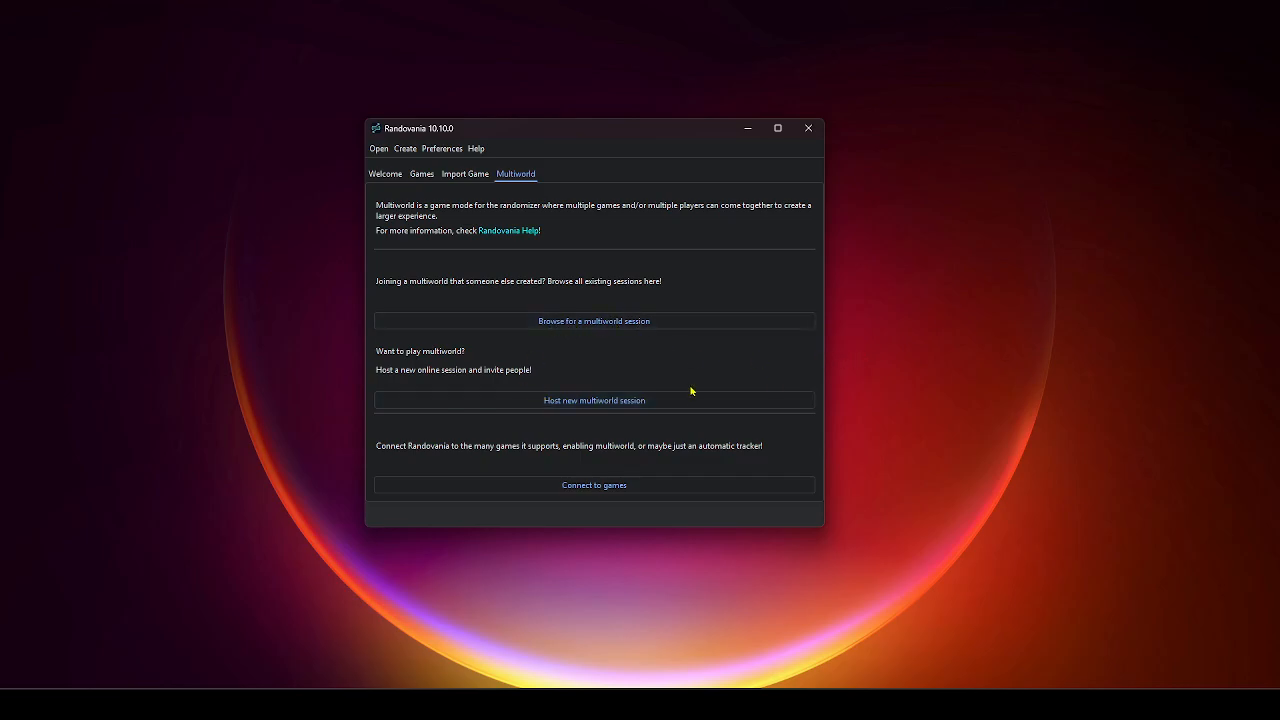
pyautogui.click(587, 323)
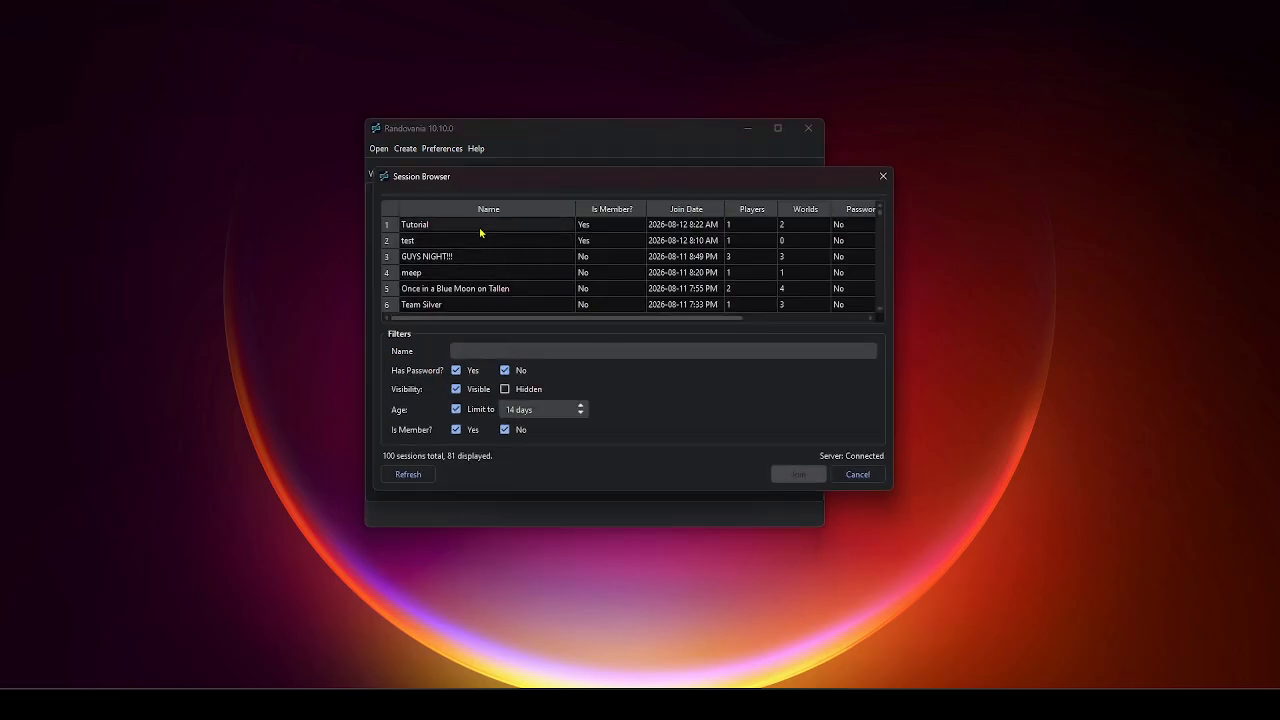
pyautogui.click(482, 228)
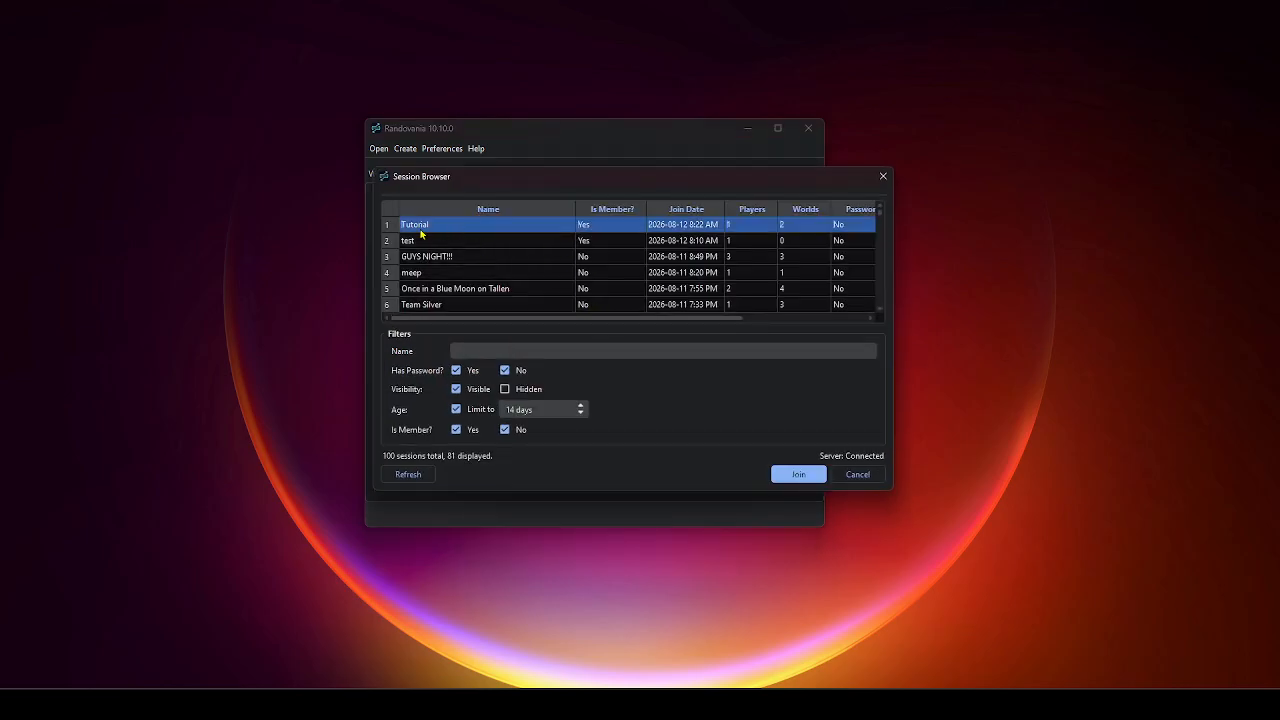
# Step: Try filtering the sessions by name with "Tut" and with part of the creator's name, clearing the filter each time
pyautogui.click(509, 351)
pyautogui.write('Tut')
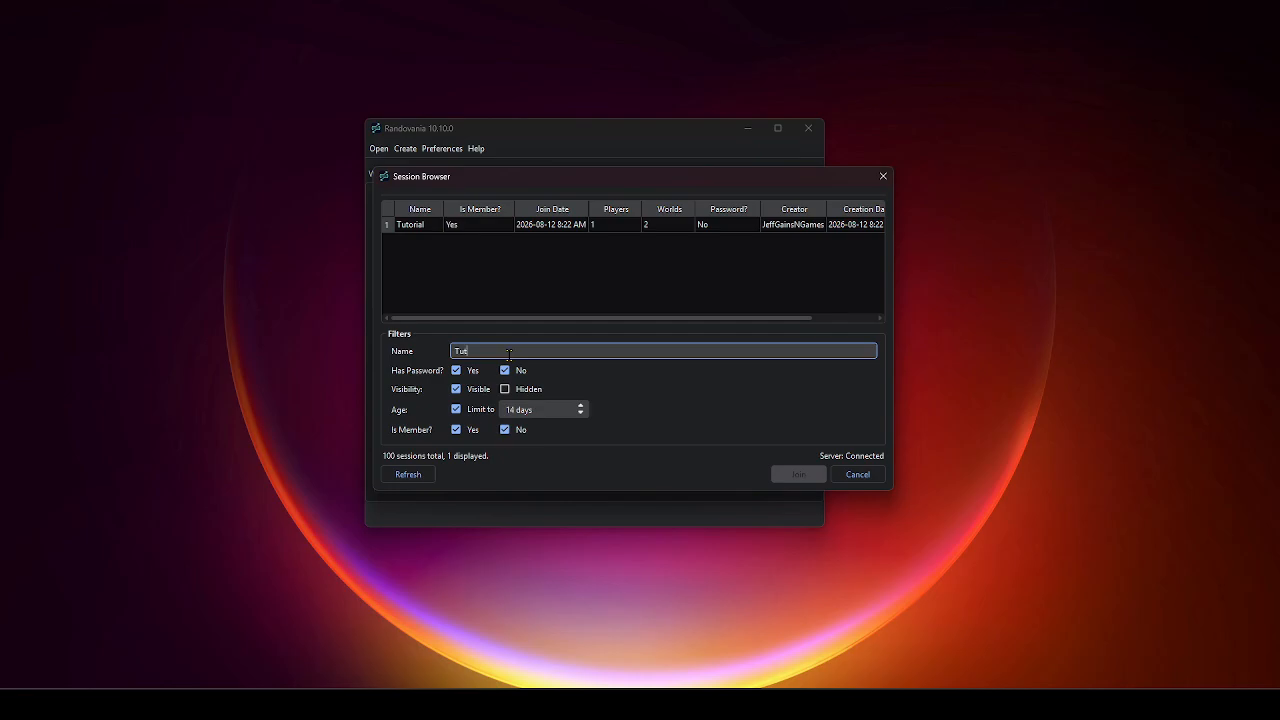
pyautogui.press('BackSpace')
pyautogui.press('BackSpace')
pyautogui.press('BackSpace')
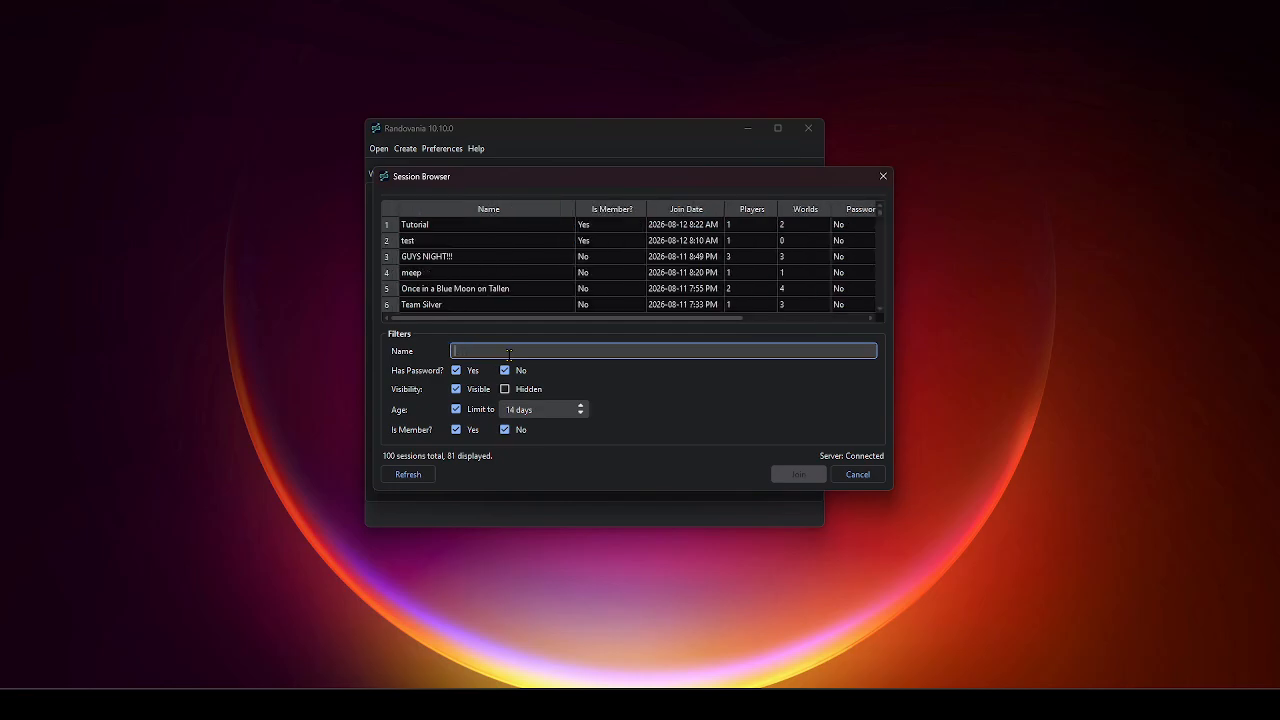
pyautogui.write('jef')
pyautogui.press('BackSpace')
pyautogui.press('BackSpace')
pyautogui.press('BackSpace')
pyautogui.press('BackSpace')
# Step: Filter the sessions by the name "tut" and rejoin the Tutorial session
pyautogui.write('tut')
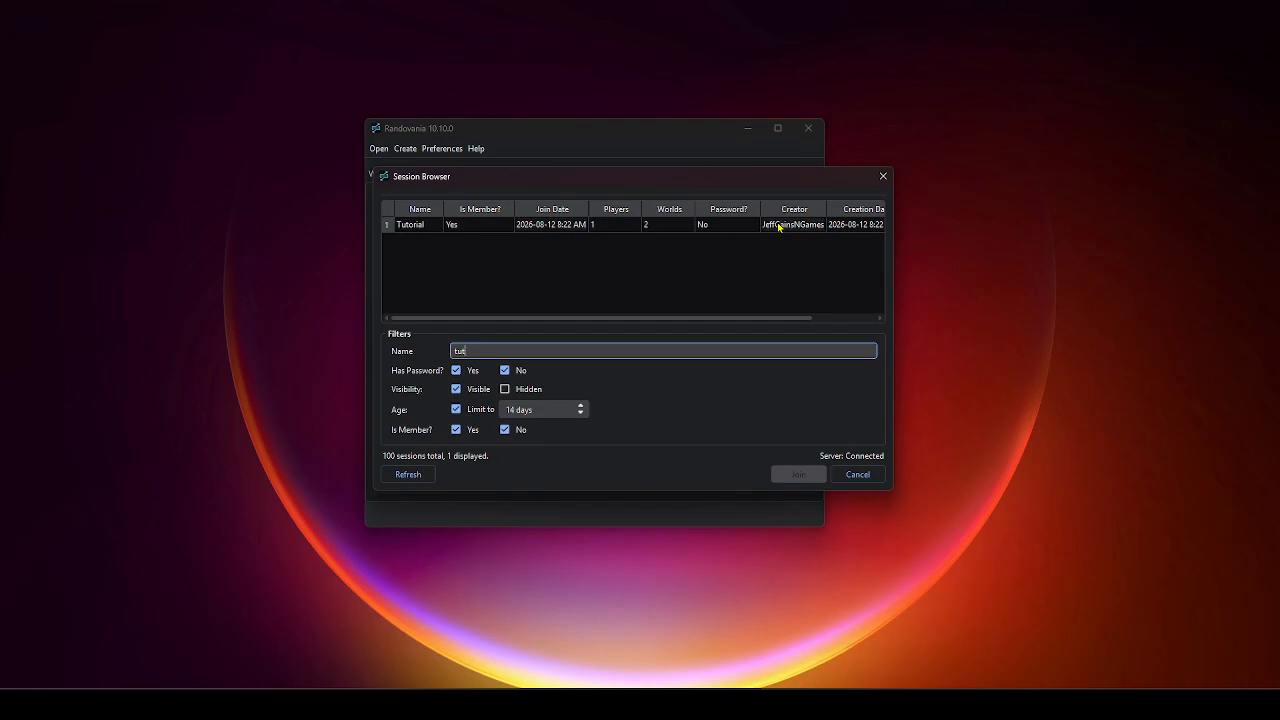
pyautogui.click(746, 225)
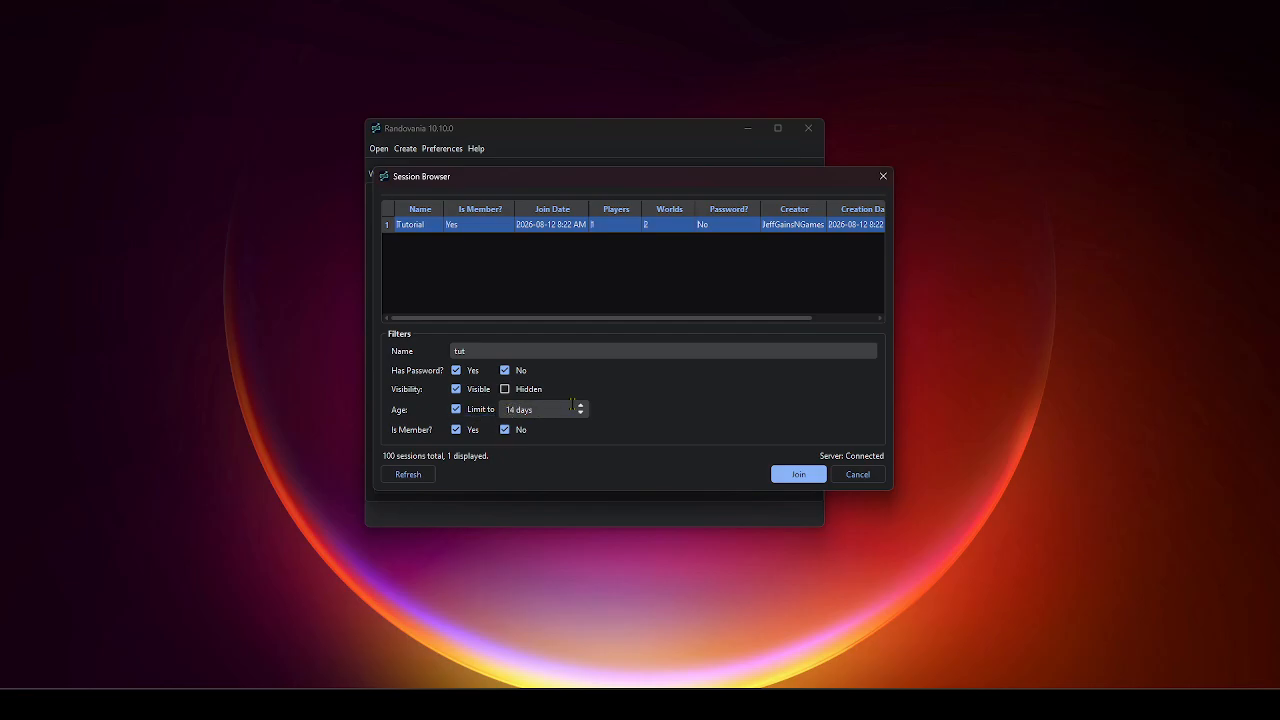
pyautogui.click(400, 476)
pyautogui.click(798, 474)
pyautogui.click(590, 268)
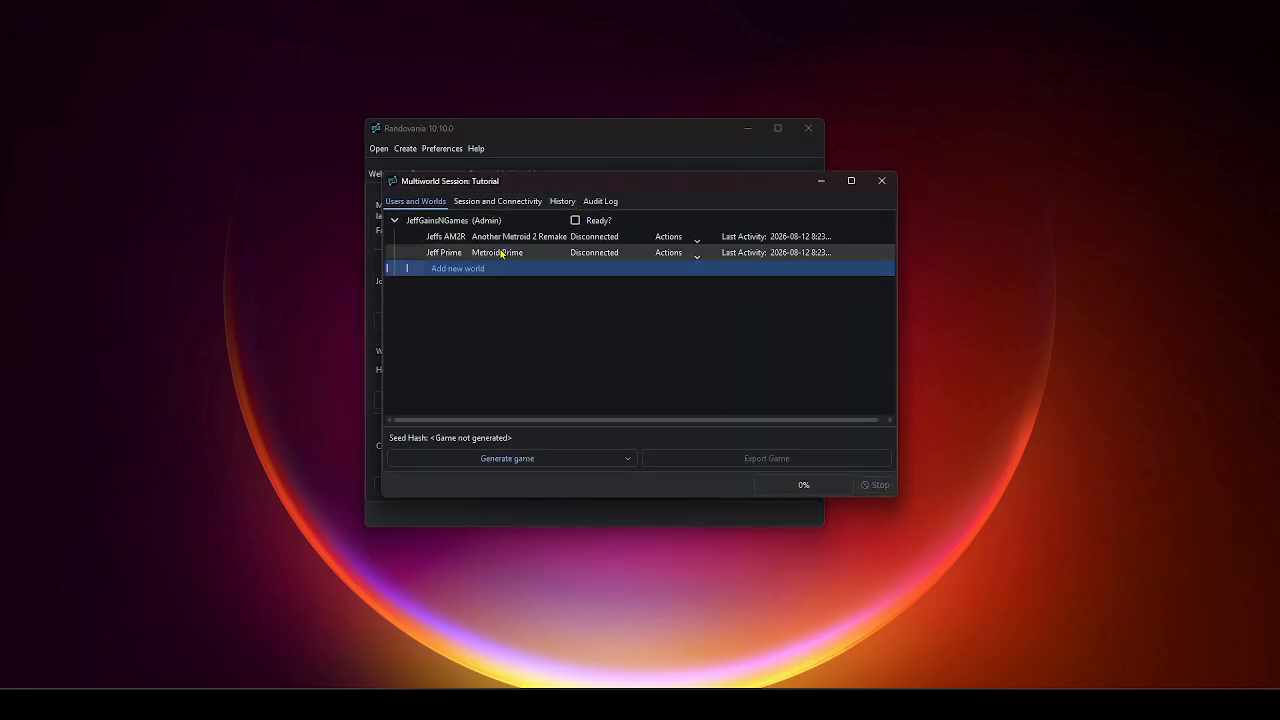
pyautogui.click(472, 221)
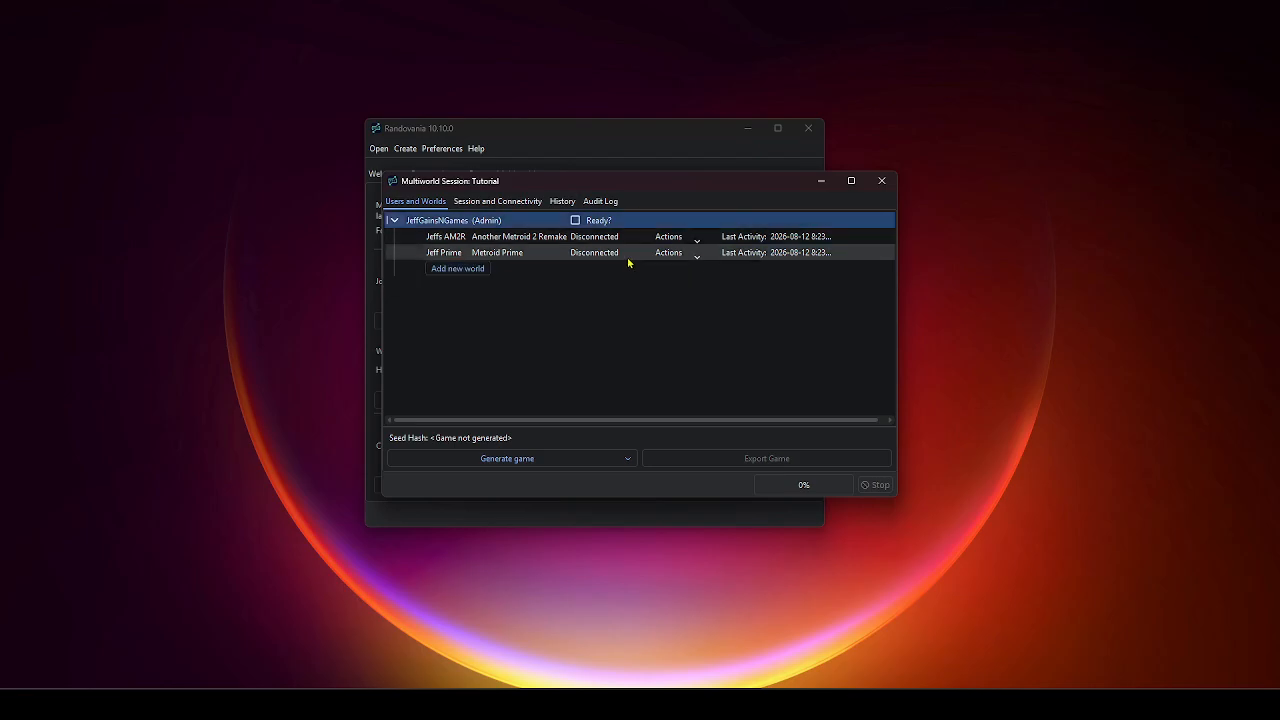
# Step: Examine the session administration settings and the actions available for the Metroid Prime world
pyautogui.click(452, 271)
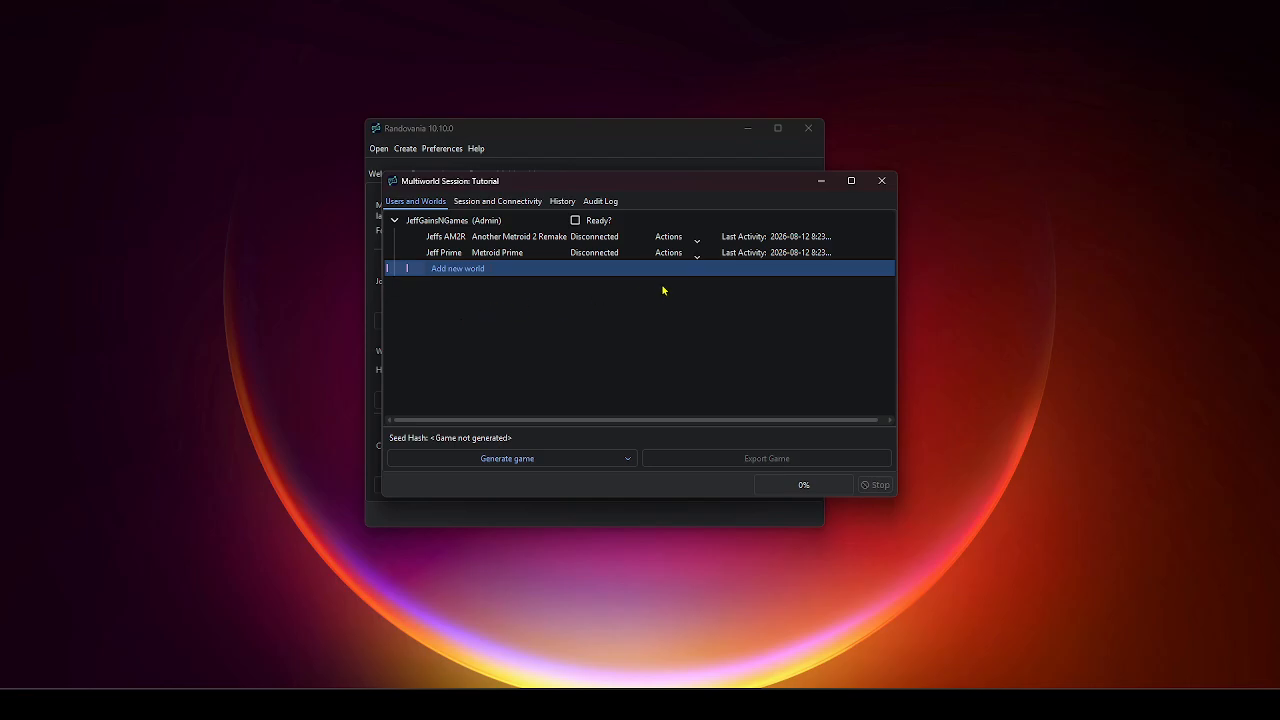
pyautogui.click(481, 204)
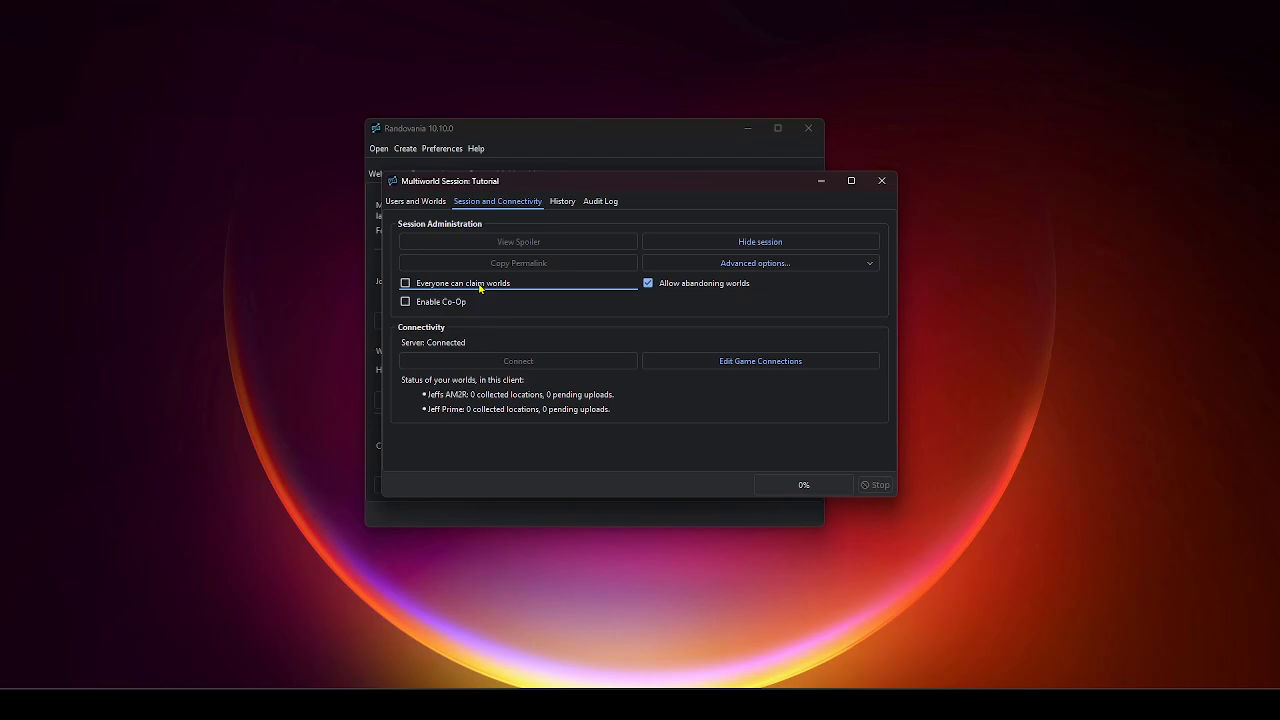
pyautogui.click(415, 201)
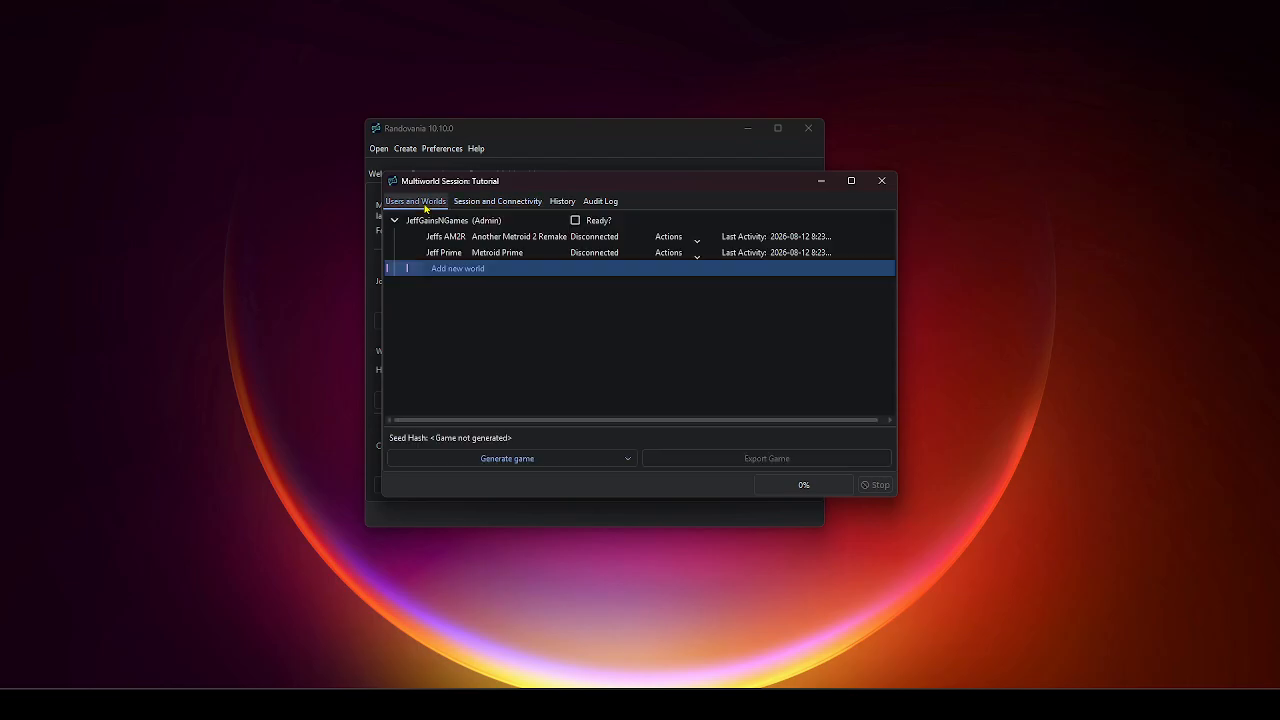
pyautogui.click(654, 252)
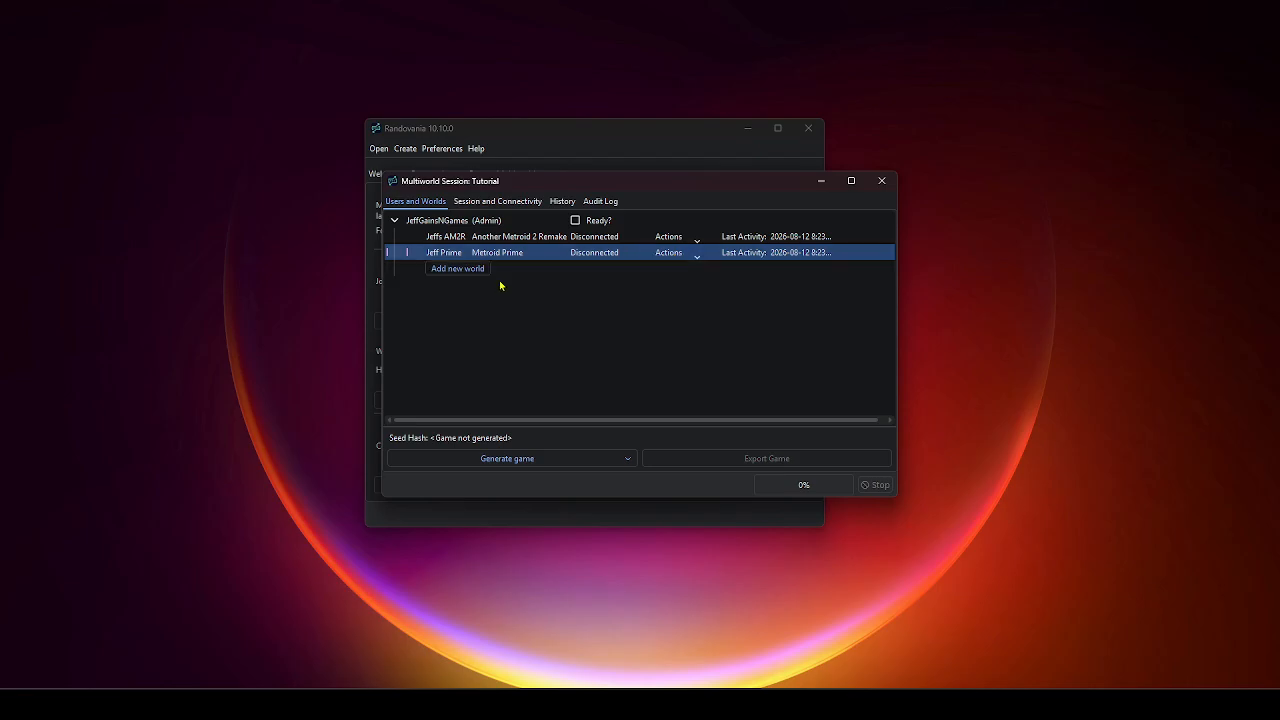
pyautogui.click(688, 257)
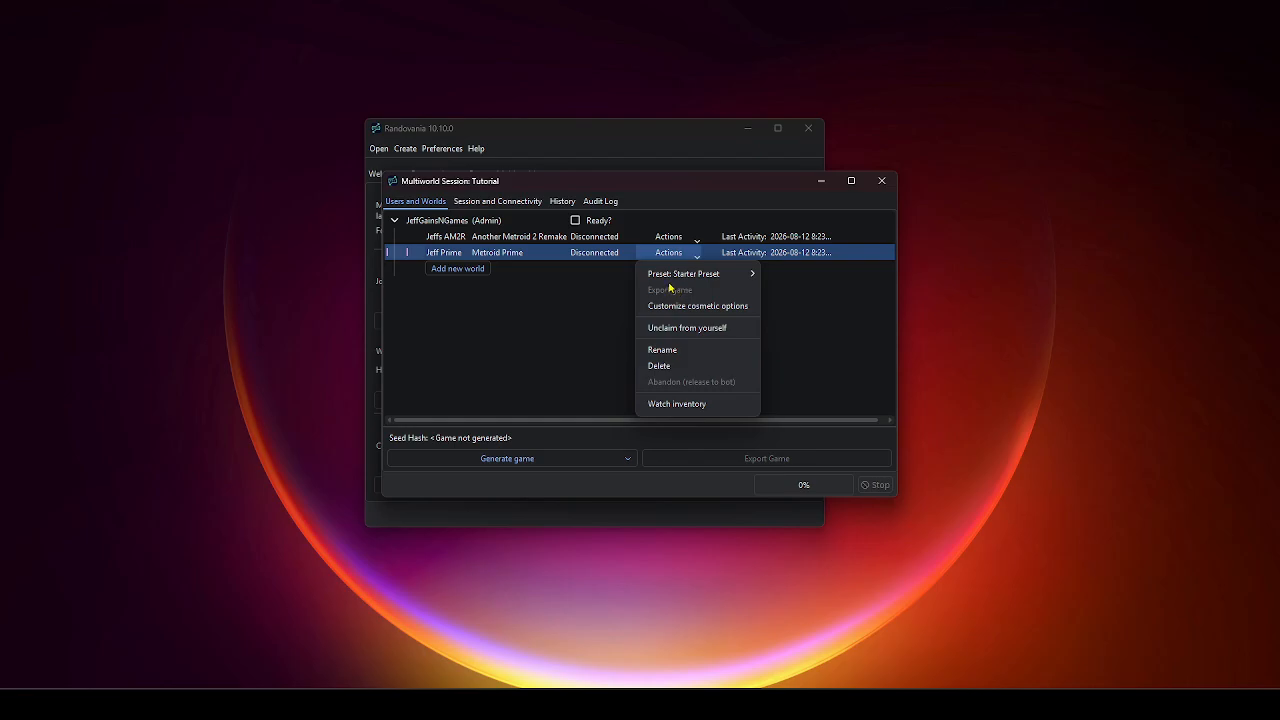
pyautogui.click(556, 272)
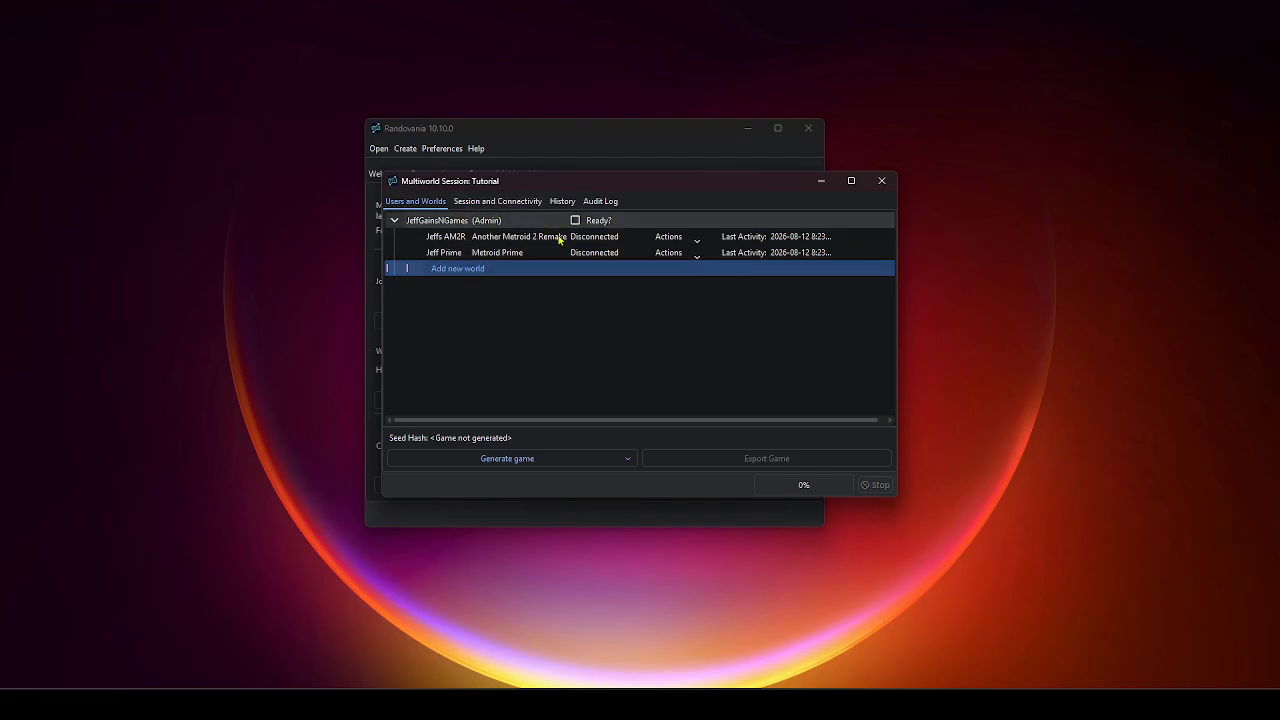
# Step: Allow everyone to claim worlds and enable Co-Op in the Tutorial session's administration settings
pyautogui.click(497, 203)
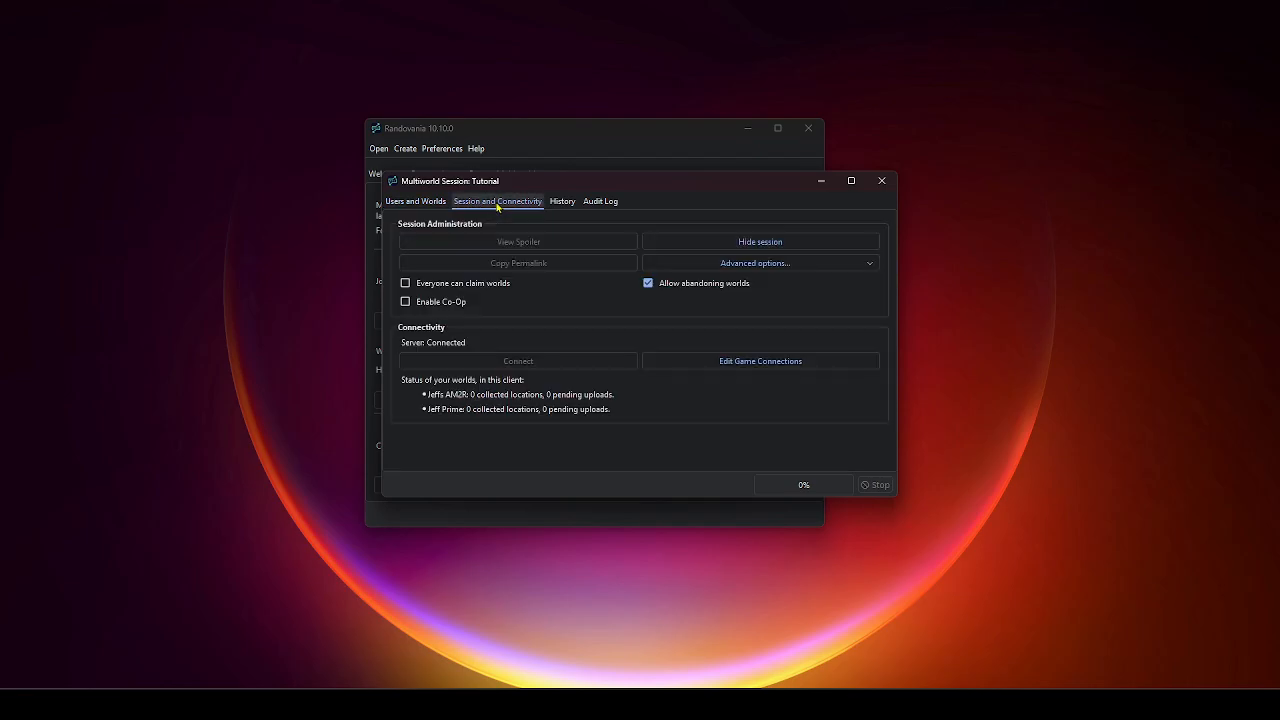
pyautogui.click(440, 283)
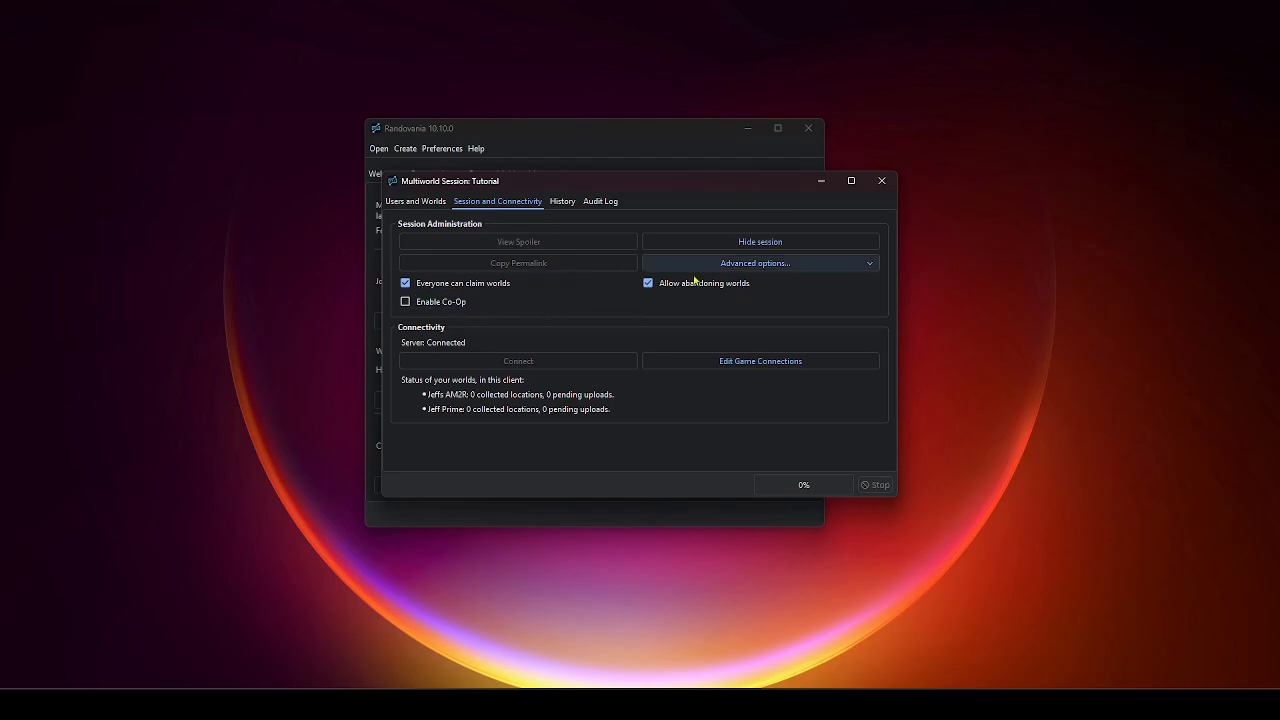
pyautogui.click(421, 303)
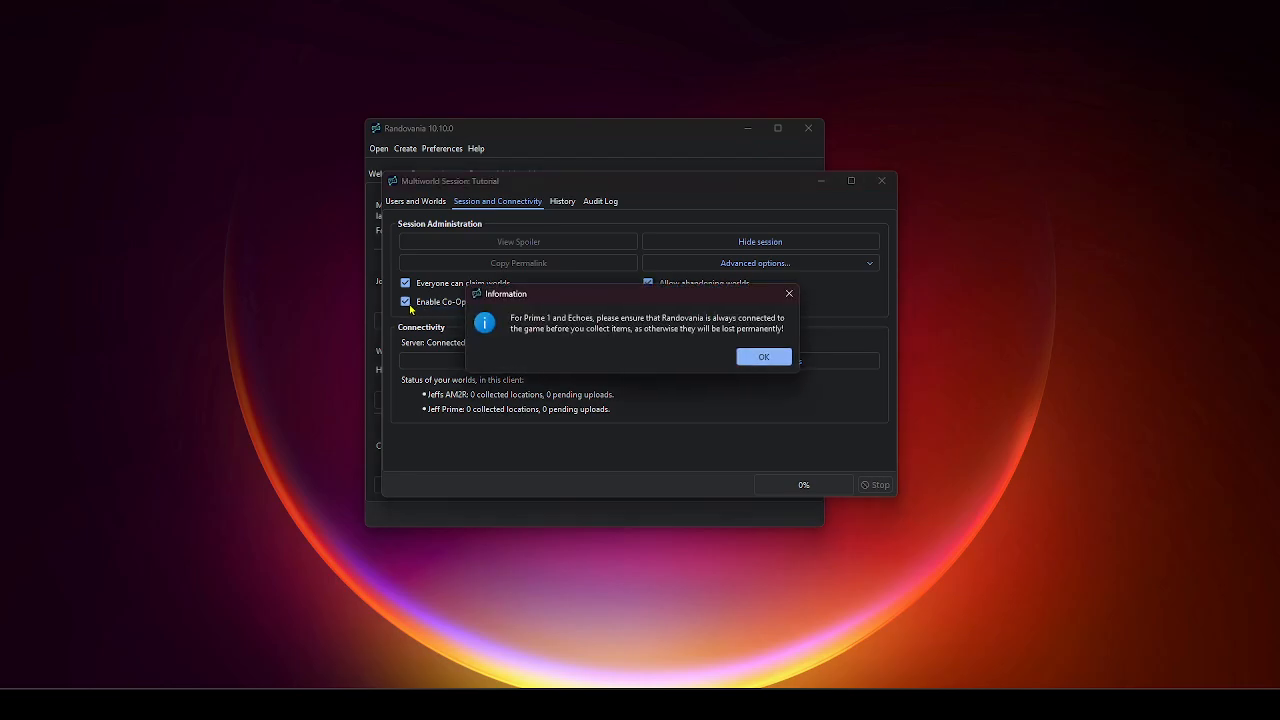
pyautogui.click(764, 357)
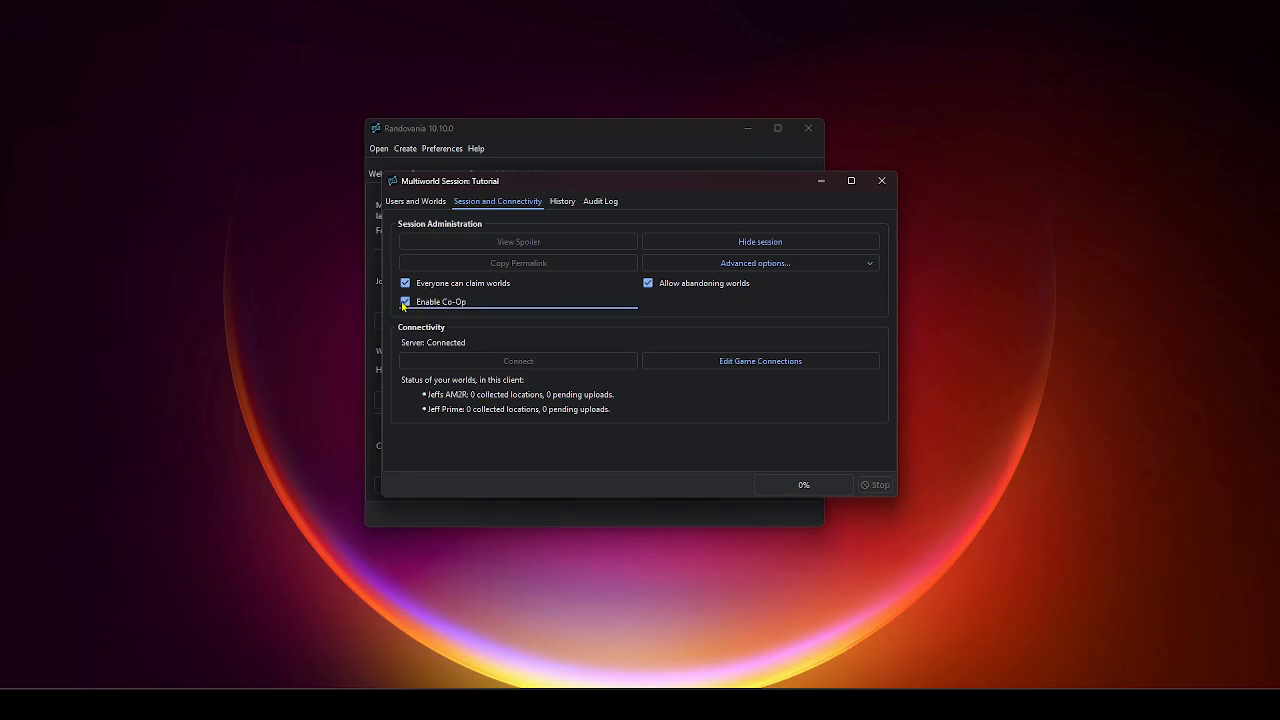
pyautogui.click(402, 305)
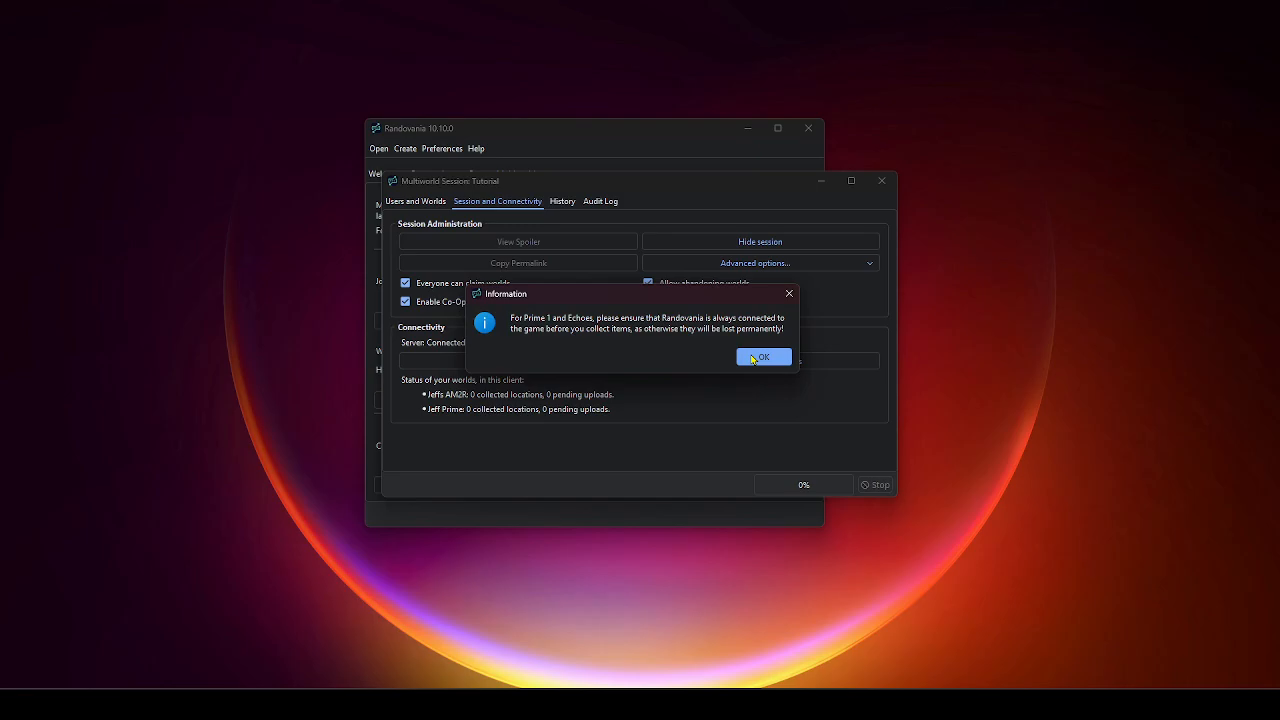
pyautogui.click(763, 355)
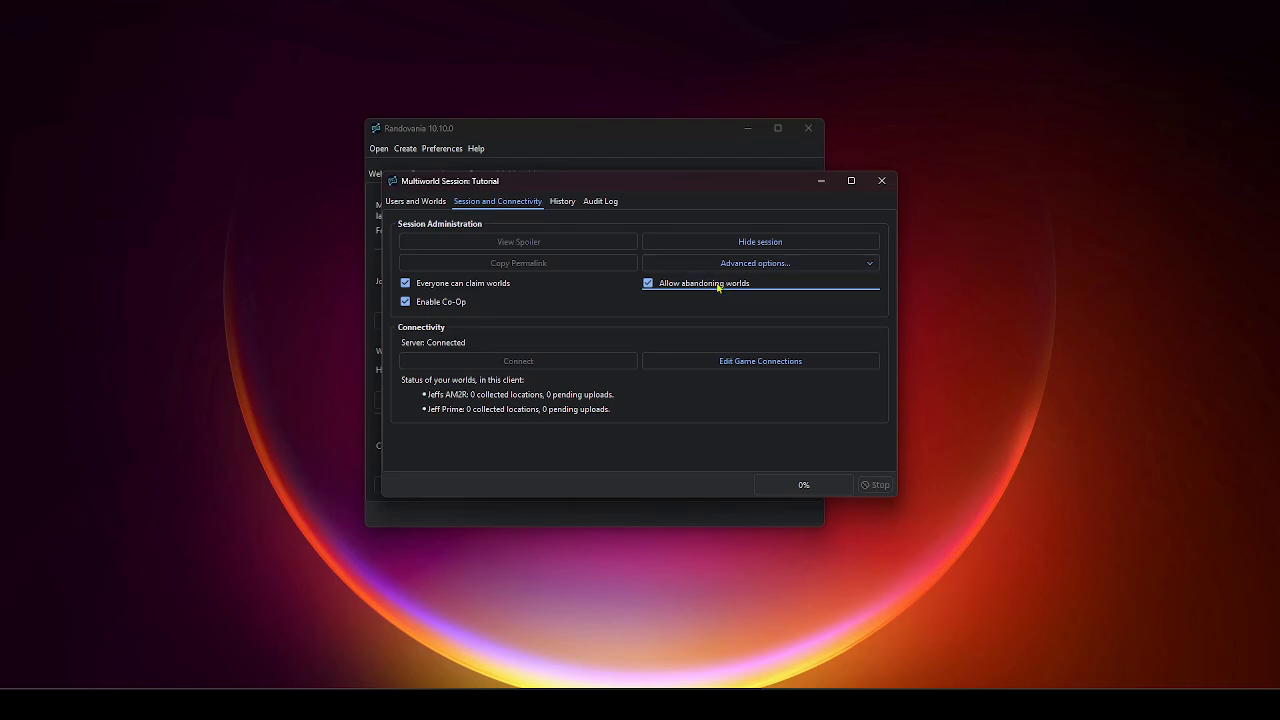
# Step: Review the session's advanced options, pickup history and audit log, and return to the users and worlds overview
pyautogui.click(862, 264)
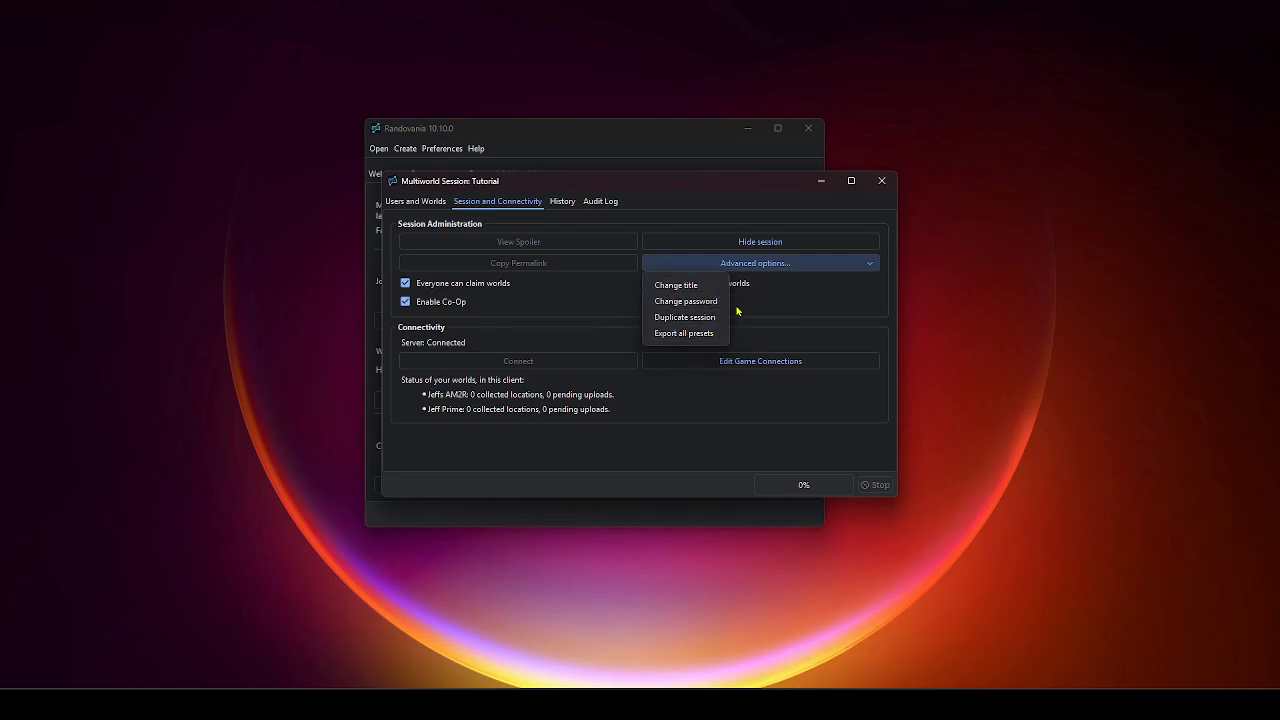
pyautogui.click(780, 323)
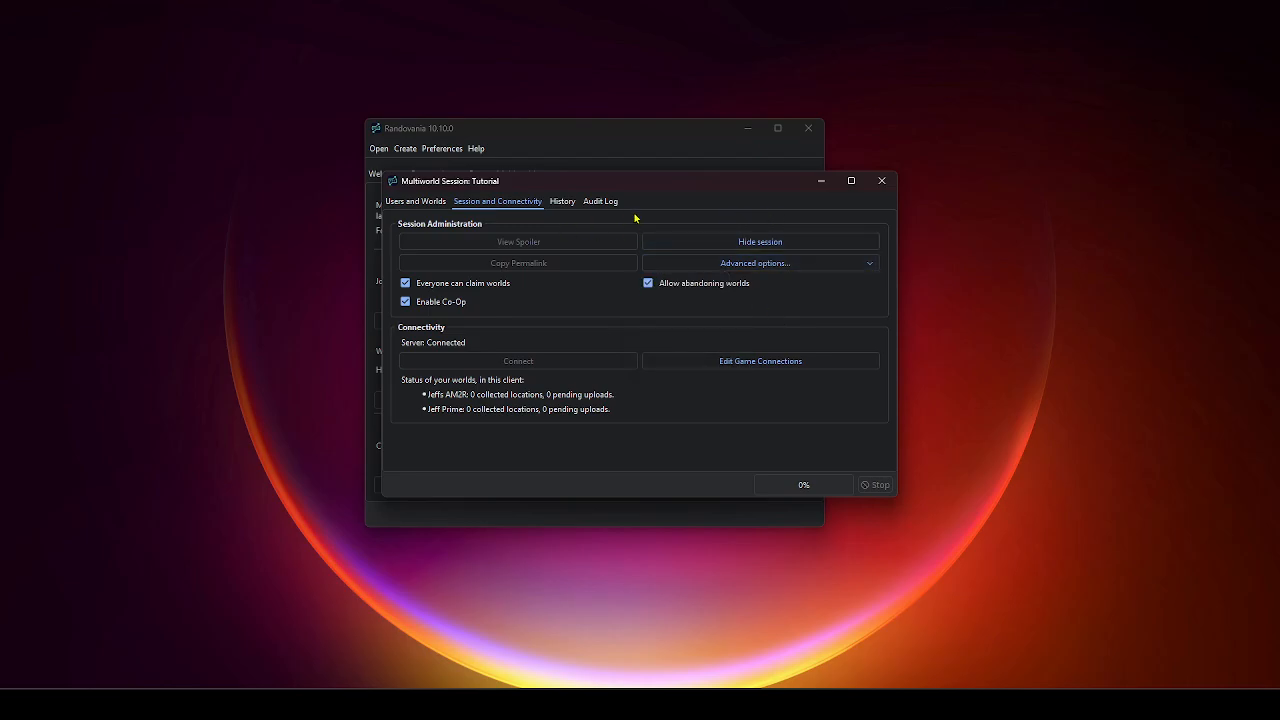
pyautogui.click(561, 202)
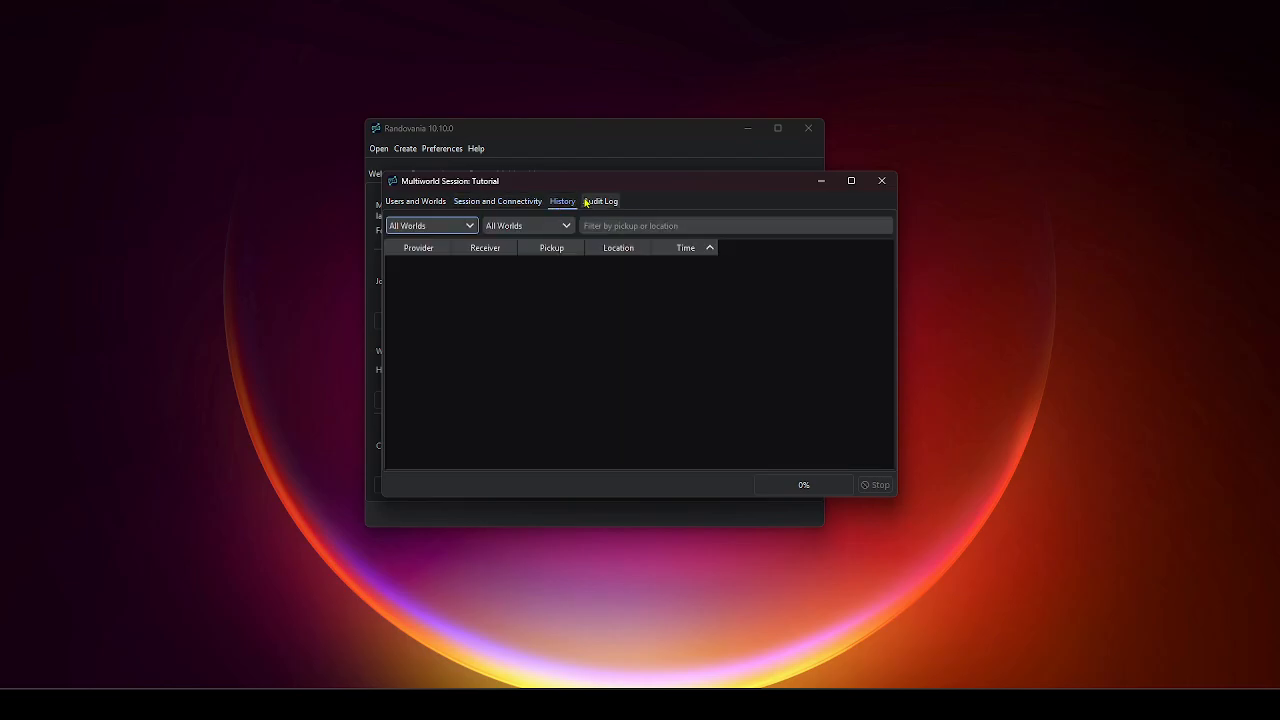
pyautogui.click(586, 202)
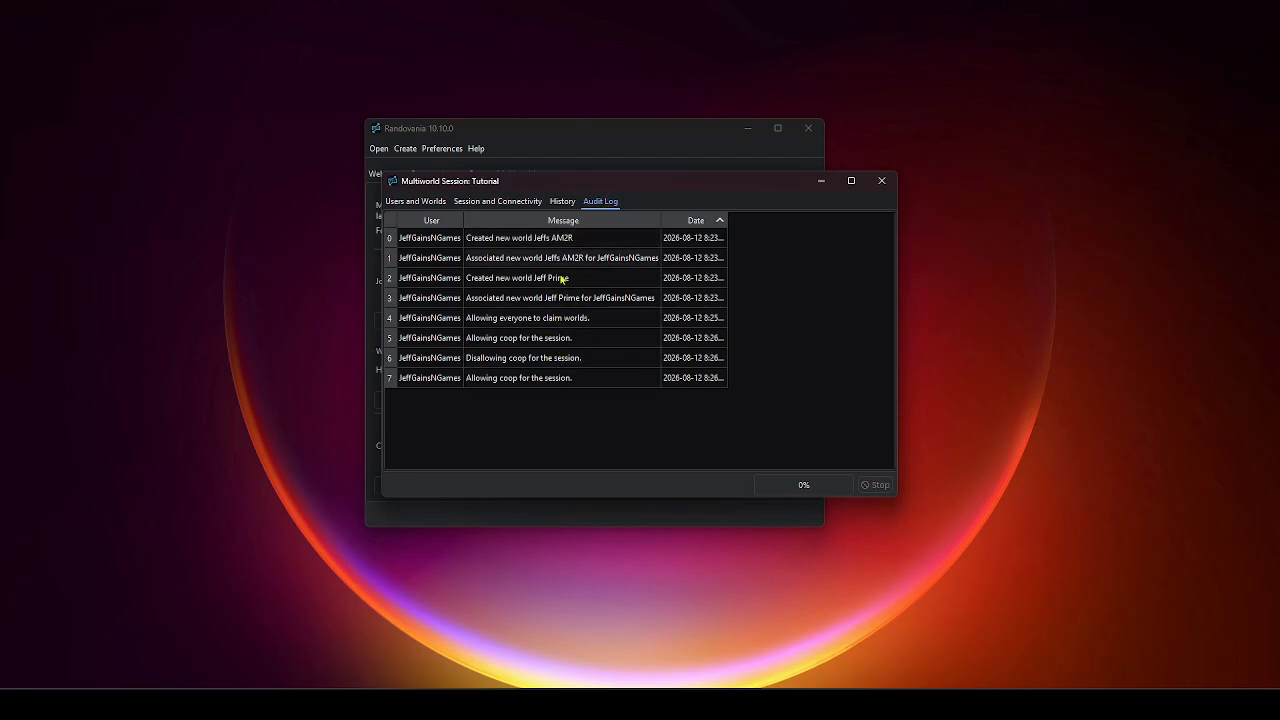
pyautogui.click(562, 202)
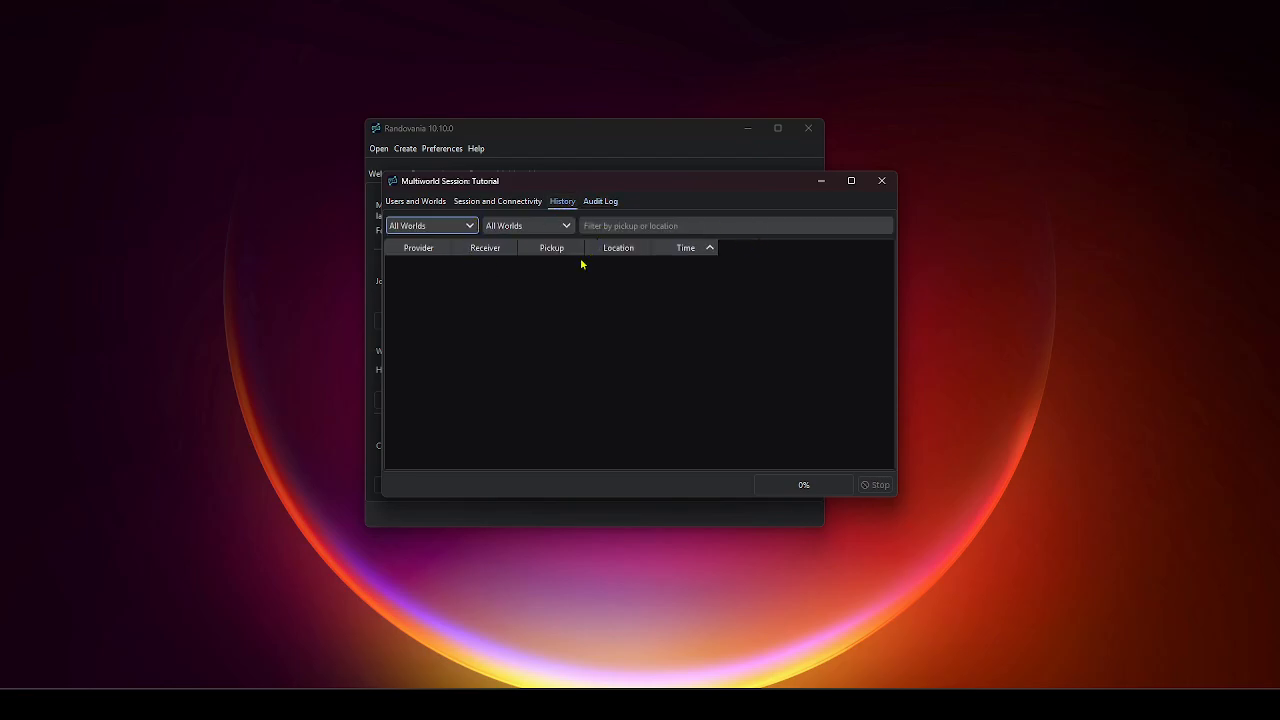
pyautogui.click(417, 203)
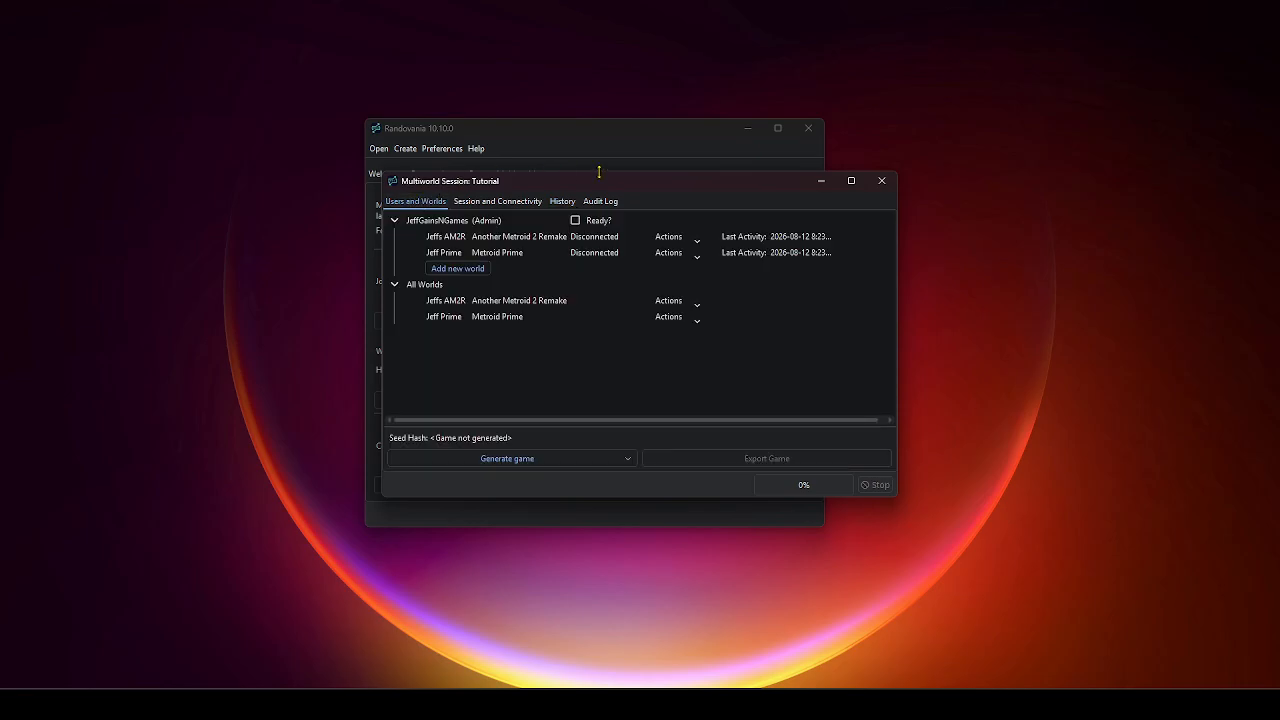
# Step: Inspect the AM2R world's entry under All Worlds, including which users it can be claimed for
pyautogui.click(583, 299)
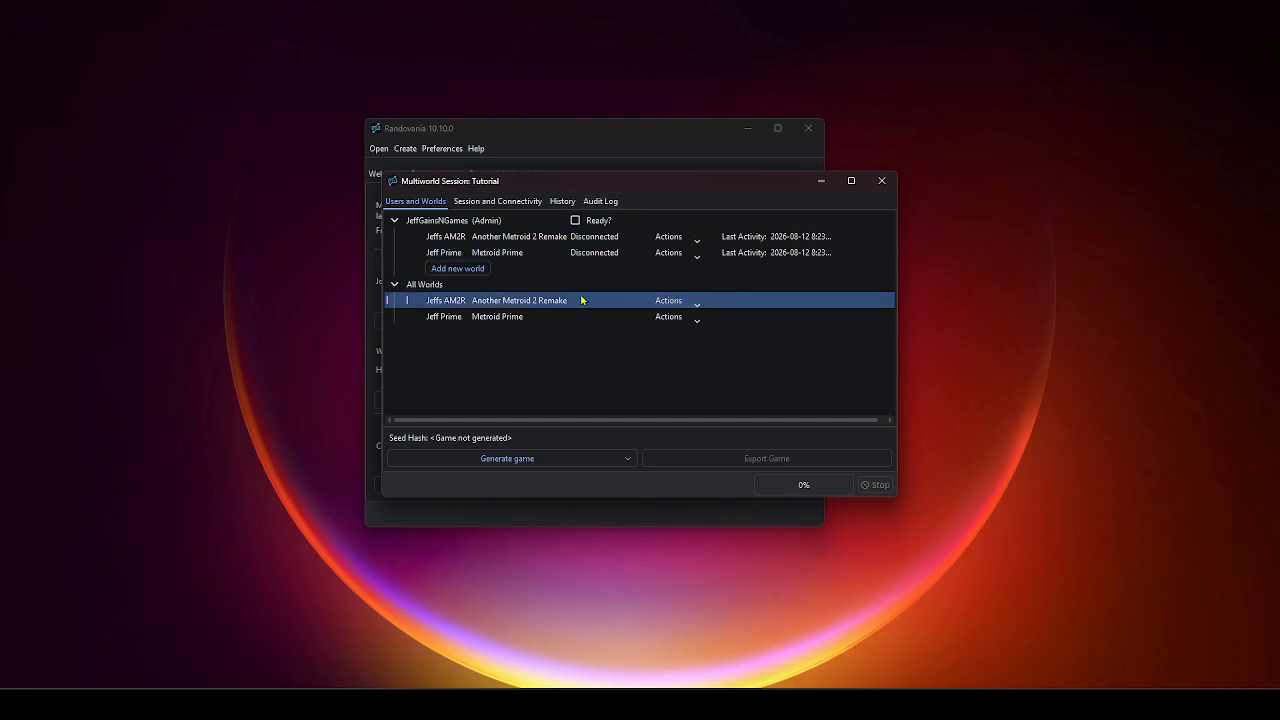
pyautogui.click(497, 201)
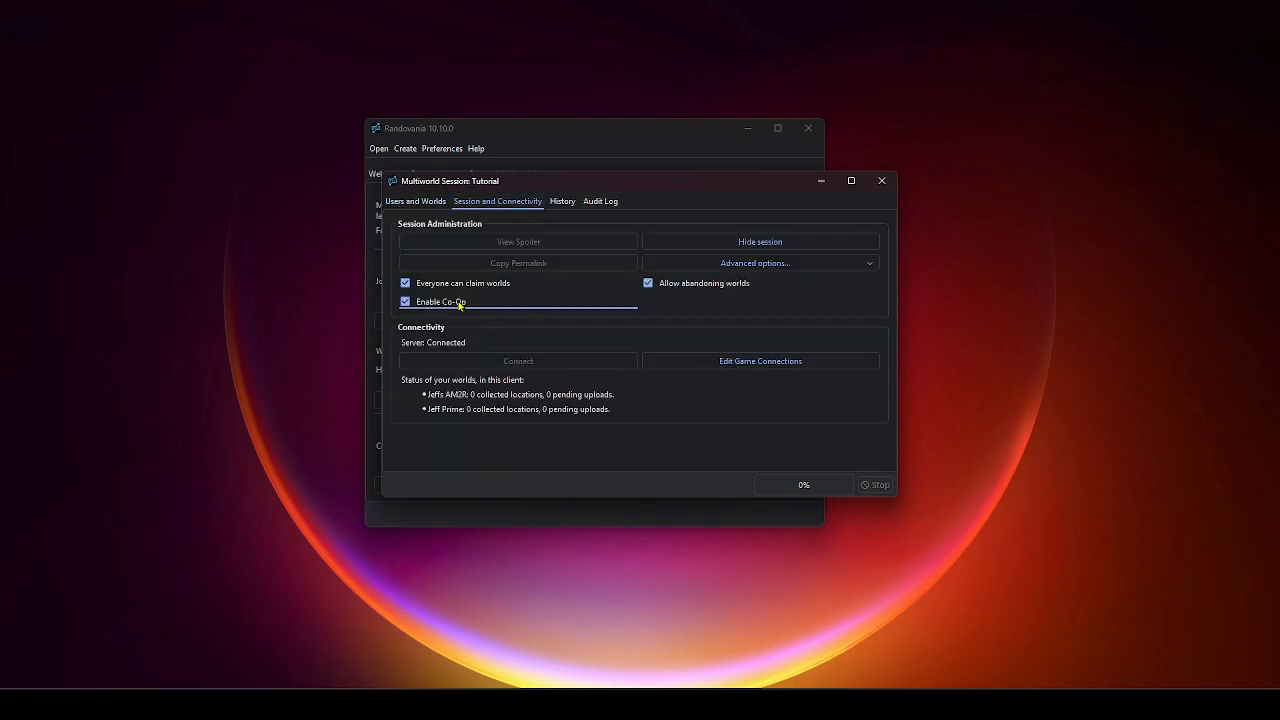
pyautogui.click(435, 204)
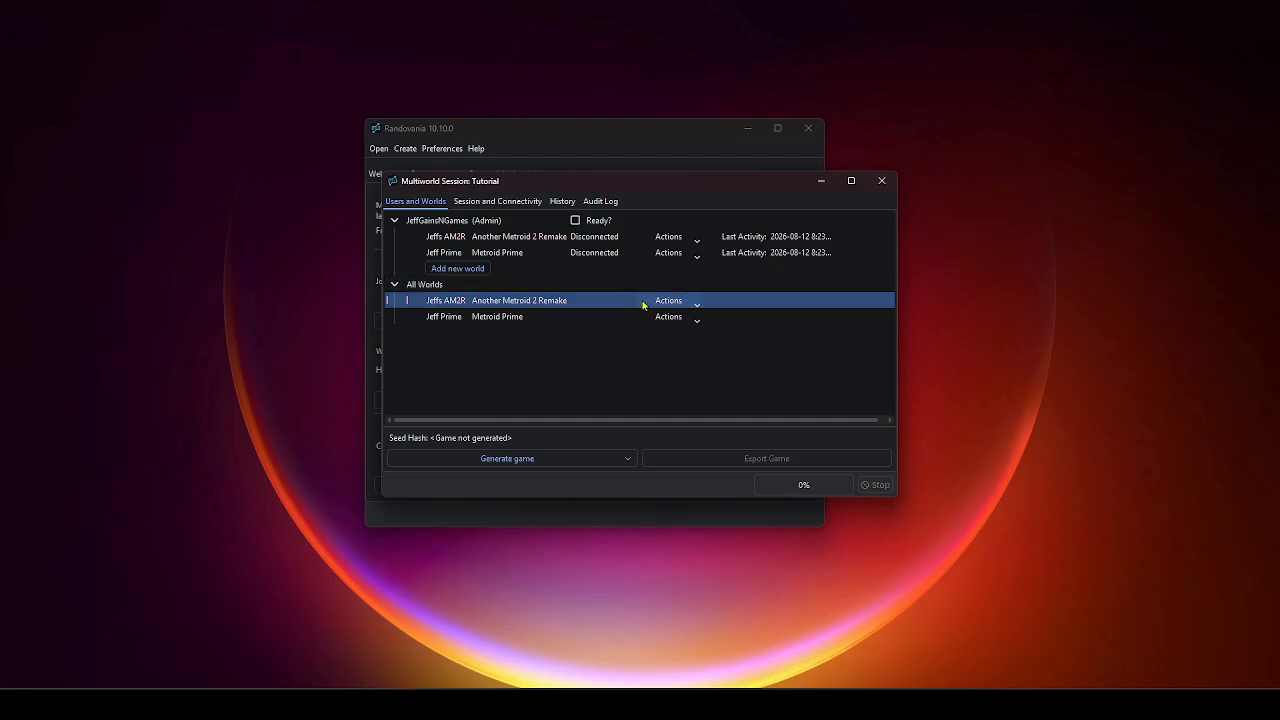
pyautogui.click(686, 300)
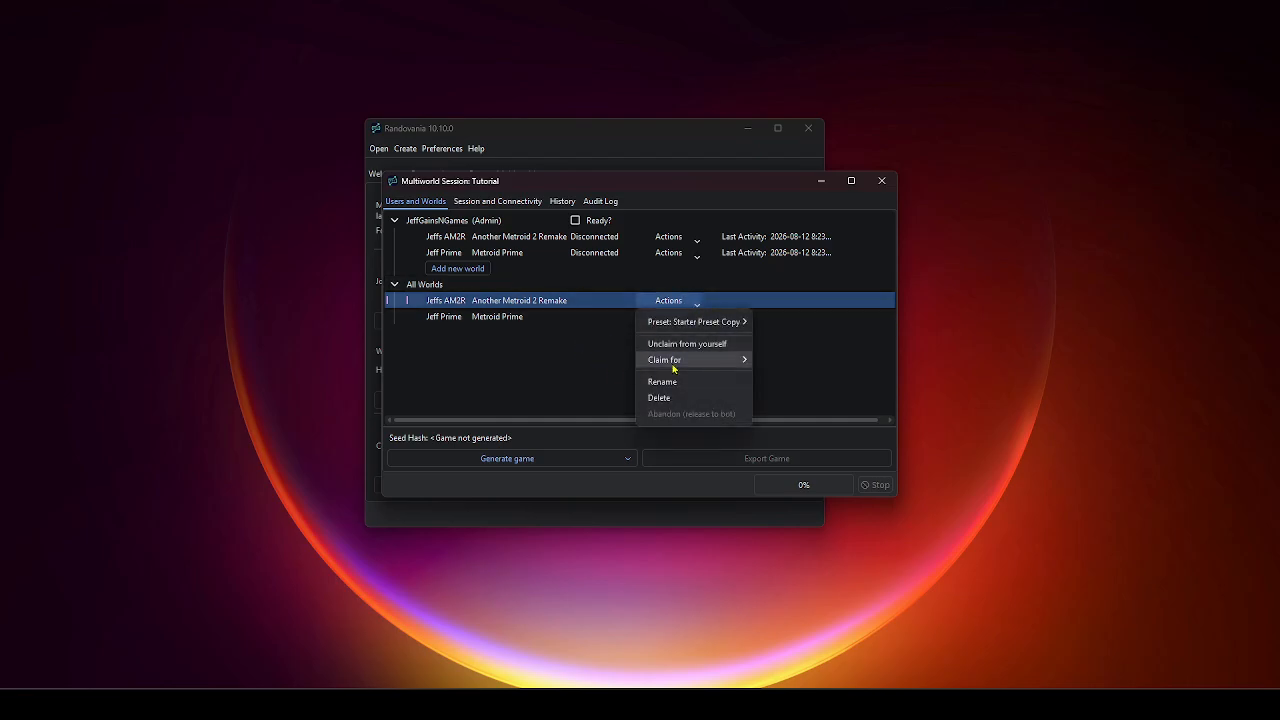
pyautogui.moveTo(673, 366)
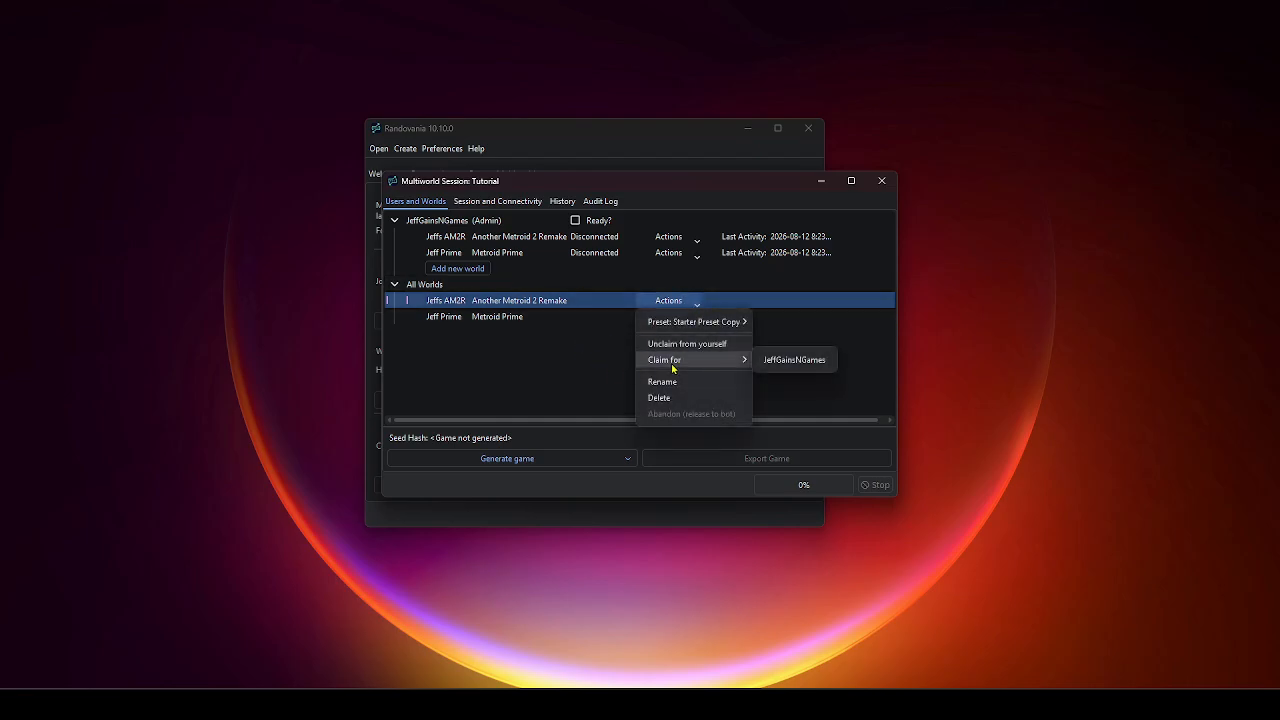
# Step: Disable Co-Op for the Tutorial session and return to the users and worlds overview
pyautogui.click(456, 203)
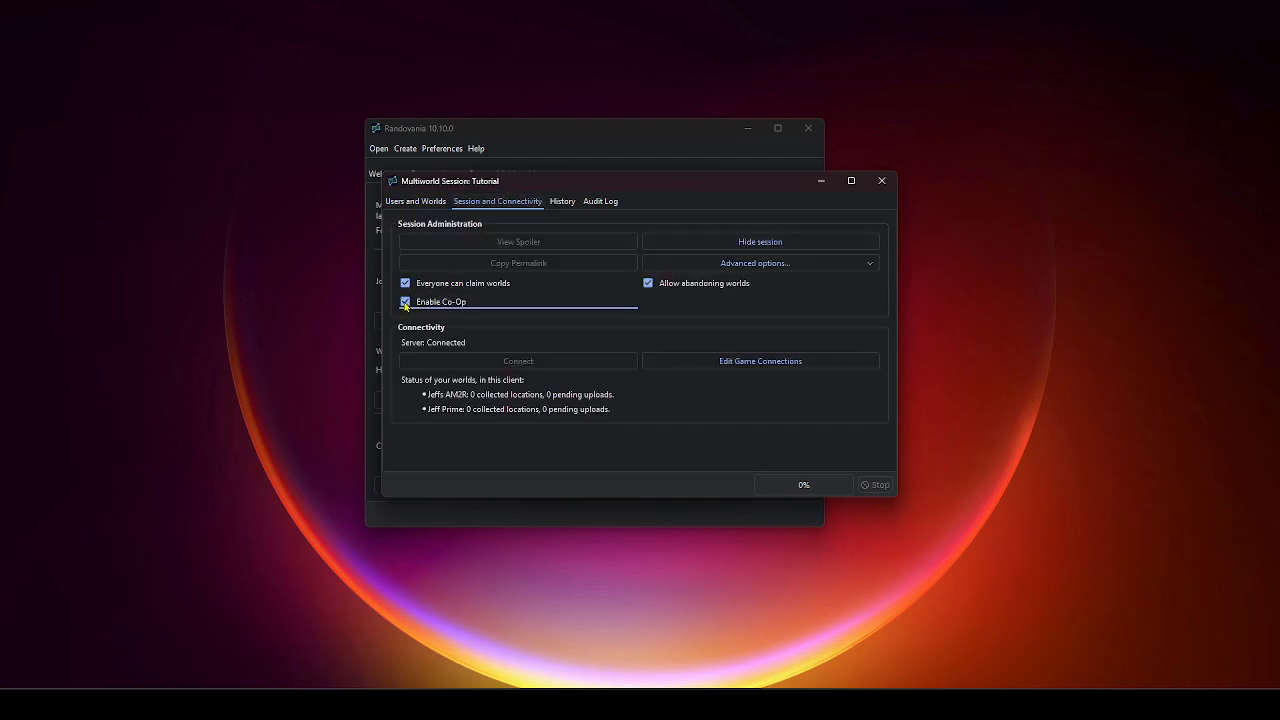
pyautogui.click(416, 203)
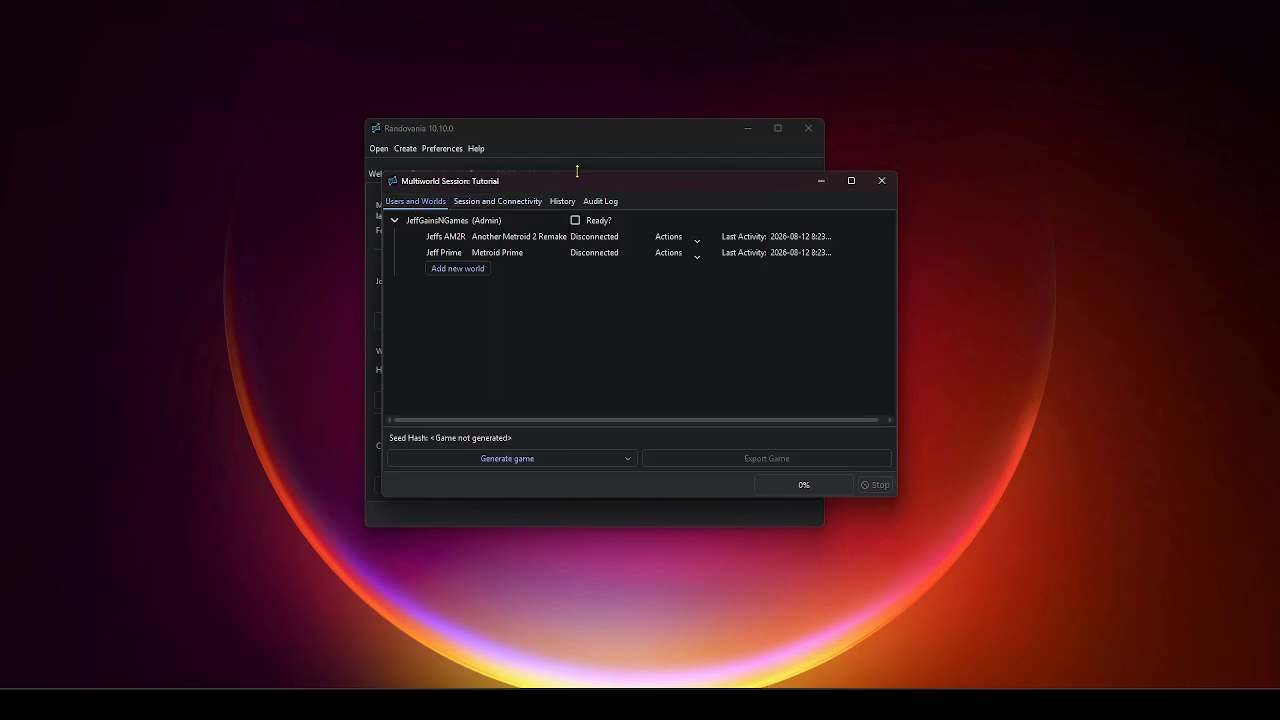
# Step: Mark the session's admin user as ready
pyautogui.click(617, 222)
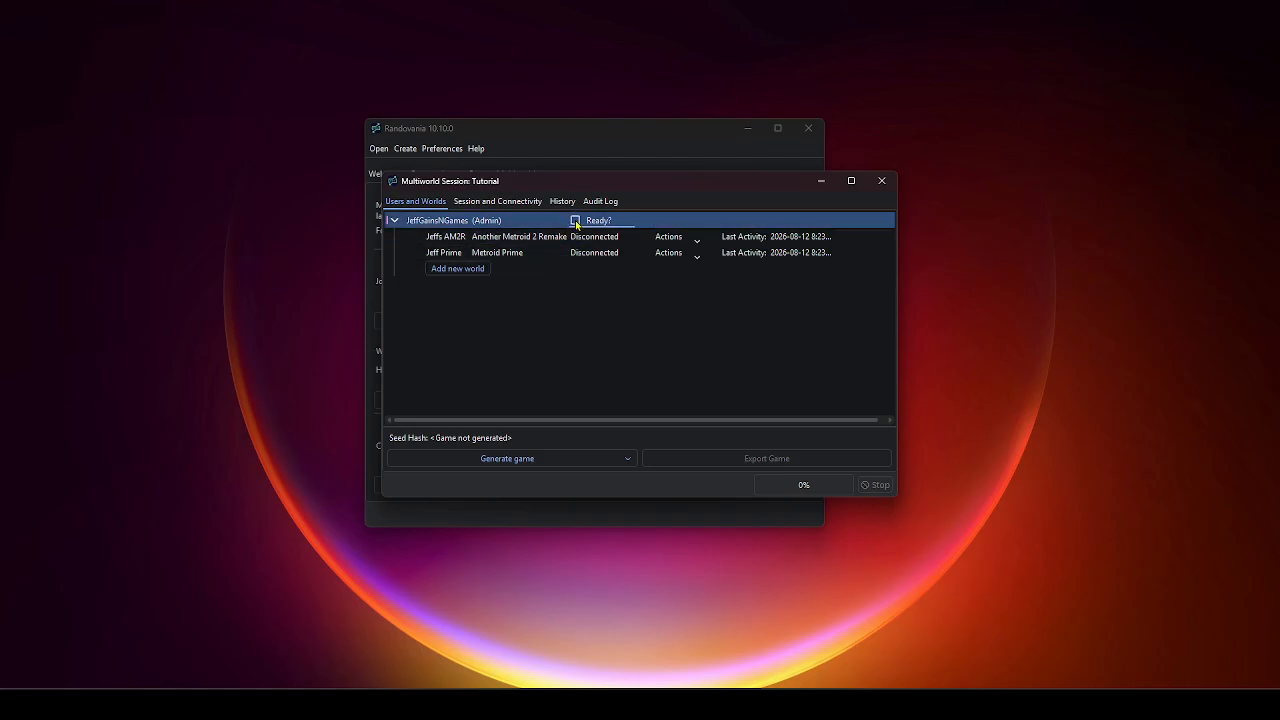
pyautogui.click(576, 222)
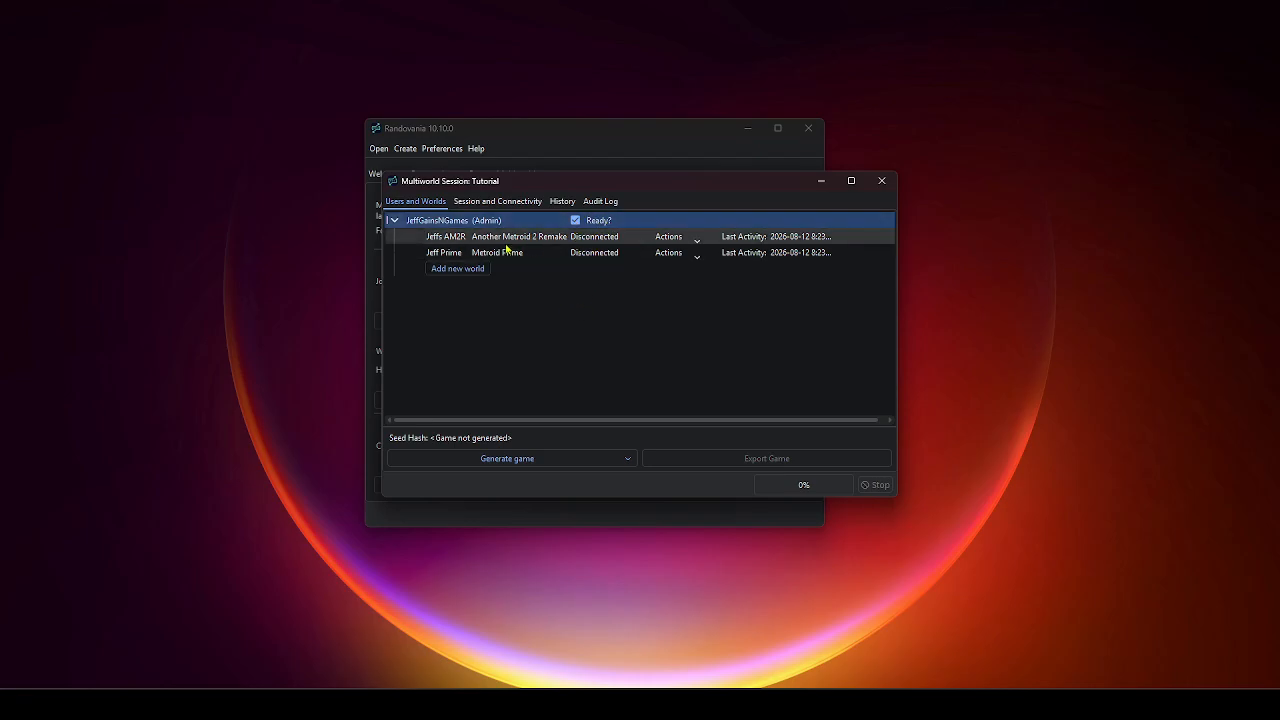
pyautogui.click(640, 242)
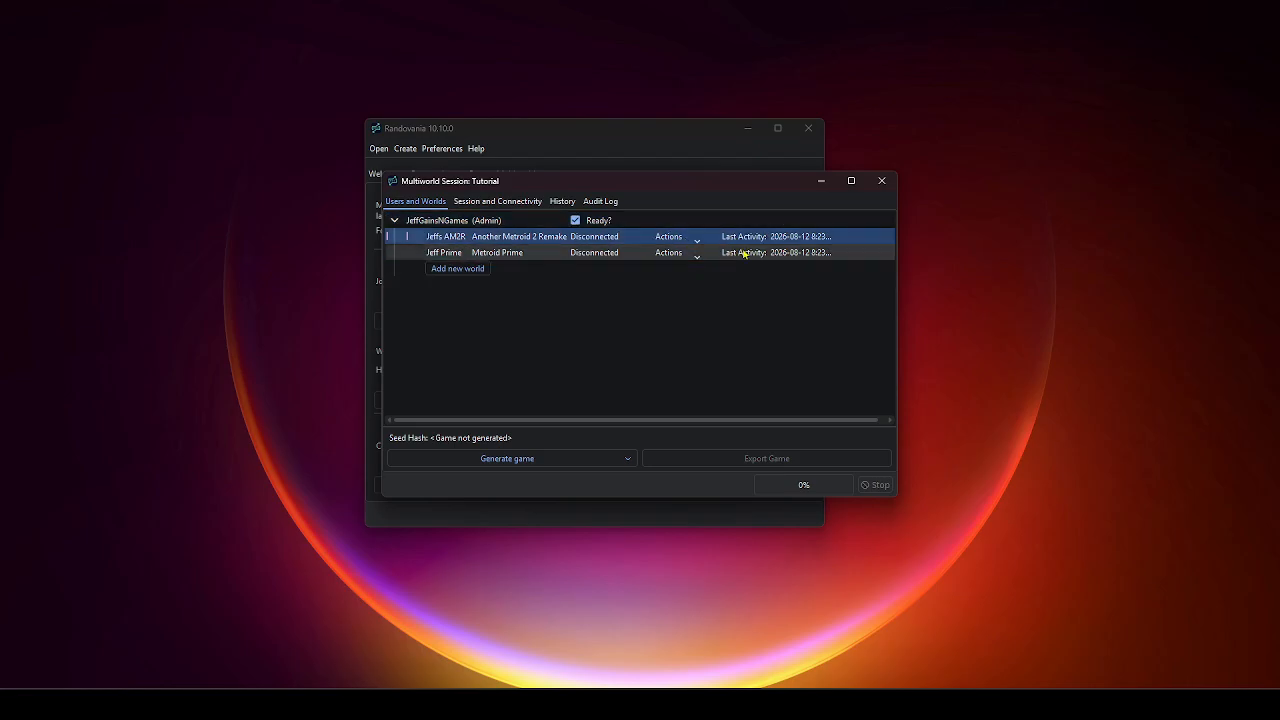
pyautogui.click(582, 222)
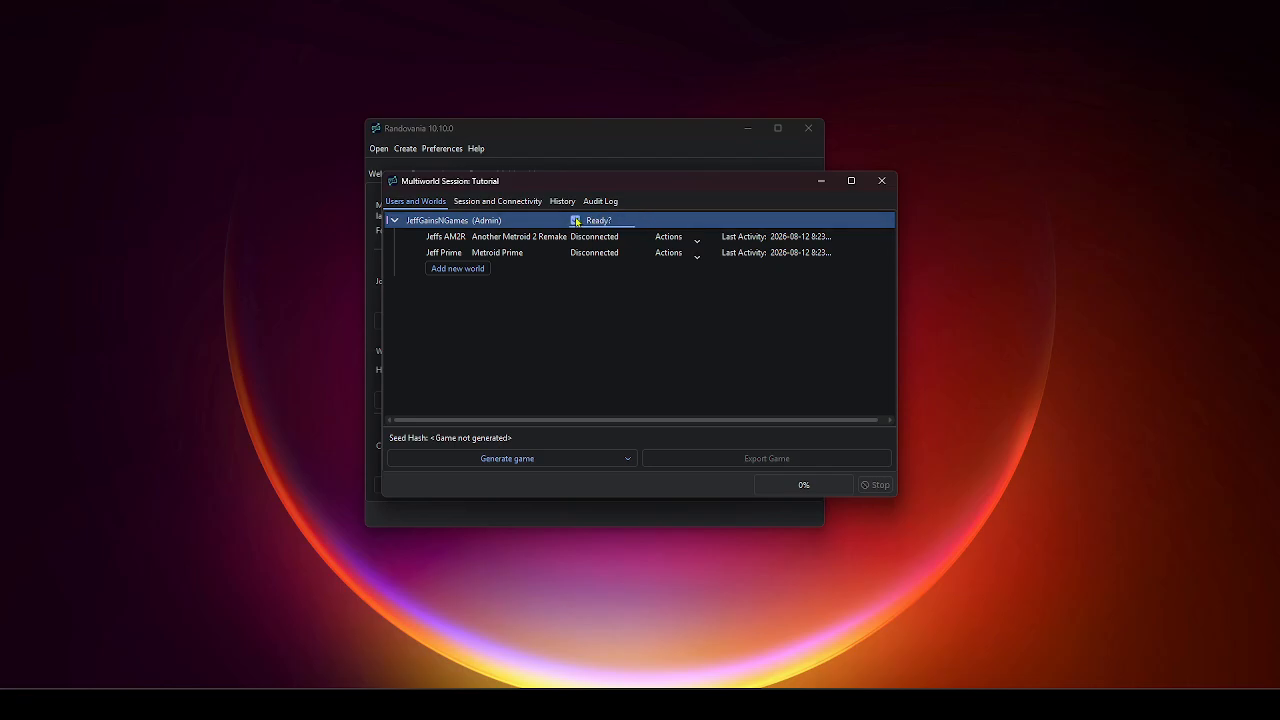
pyautogui.click(648, 236)
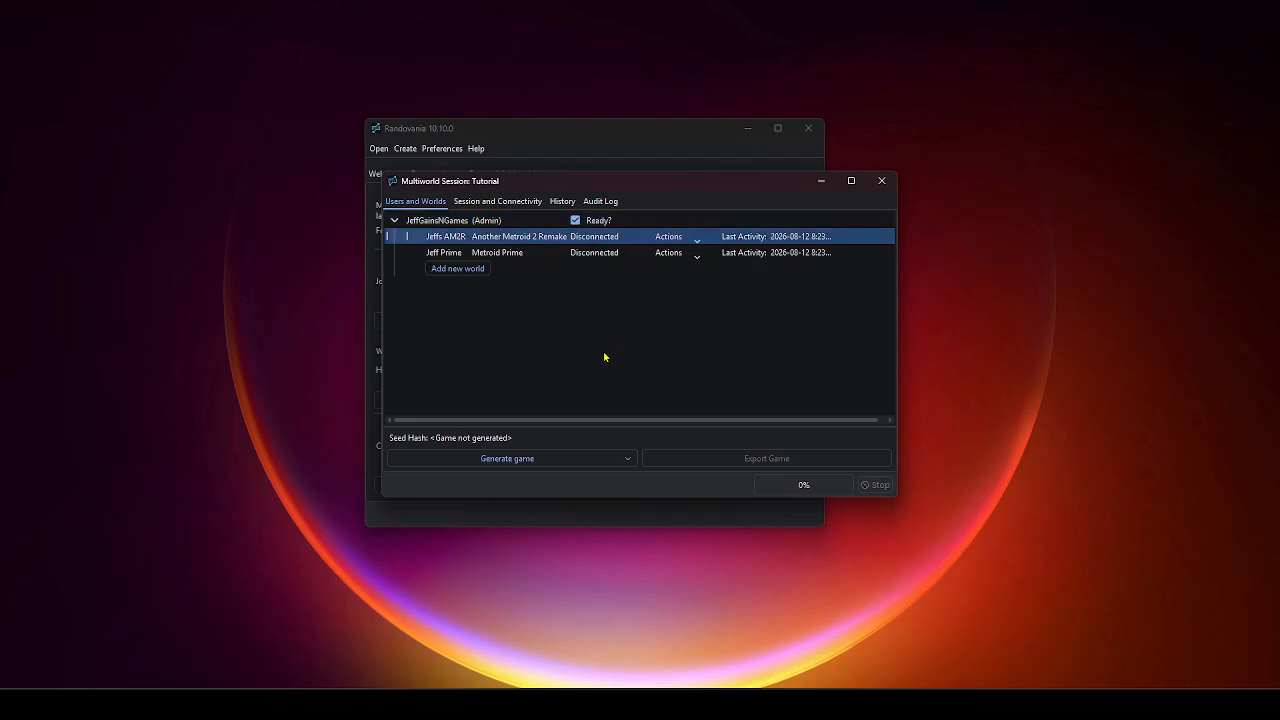
pyautogui.click(585, 220)
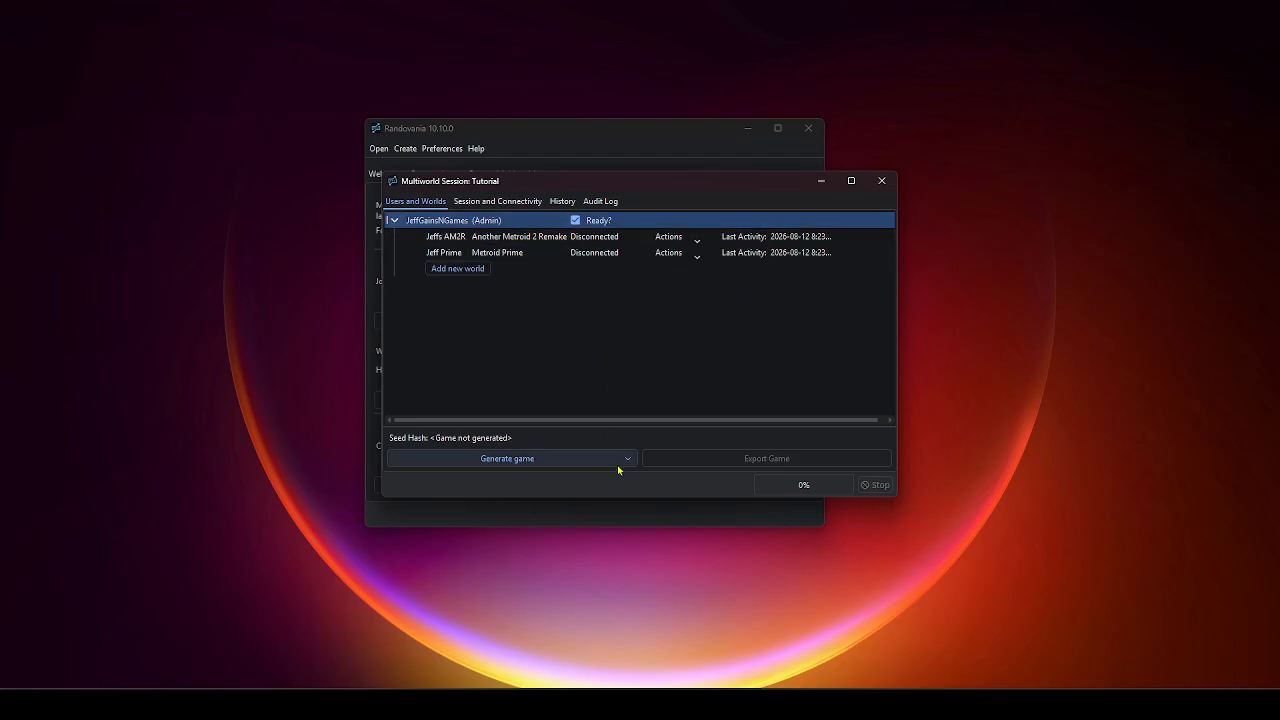
# Step: Generate the multiworld game for the session's AM2R and Metroid Prime worlds using the standard Generate game option
pyautogui.click(506, 459)
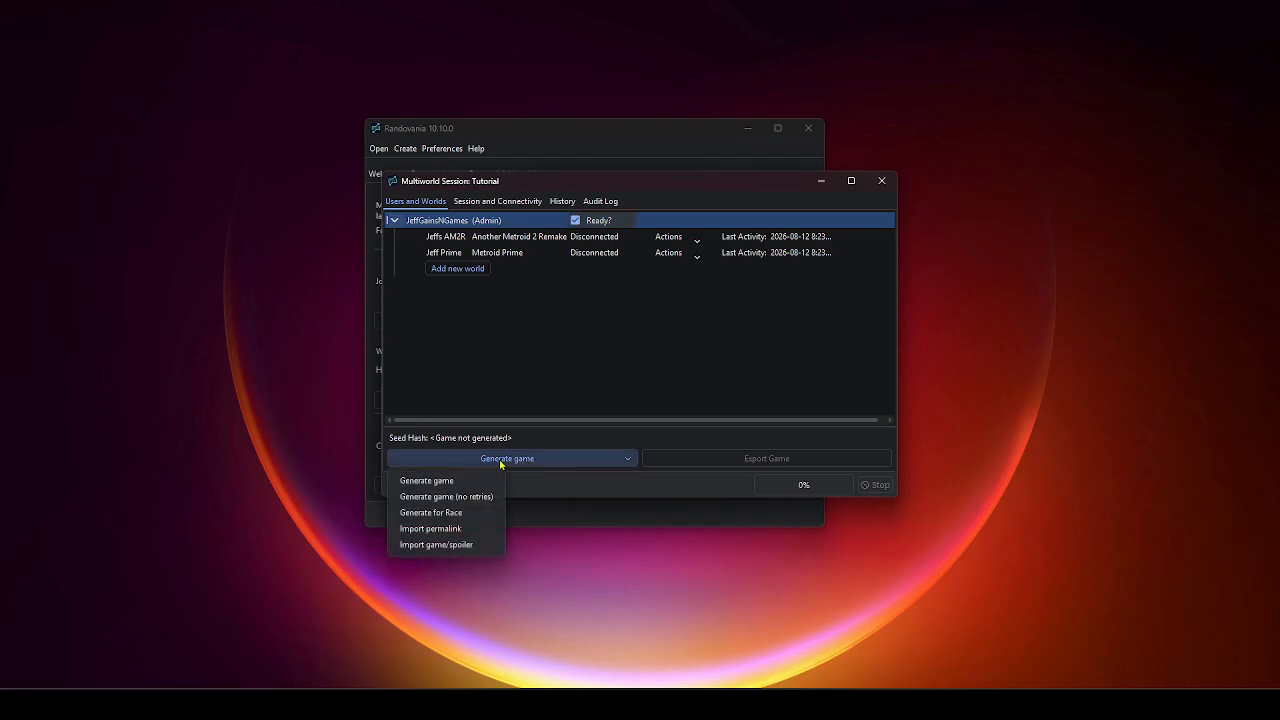
pyautogui.click(449, 483)
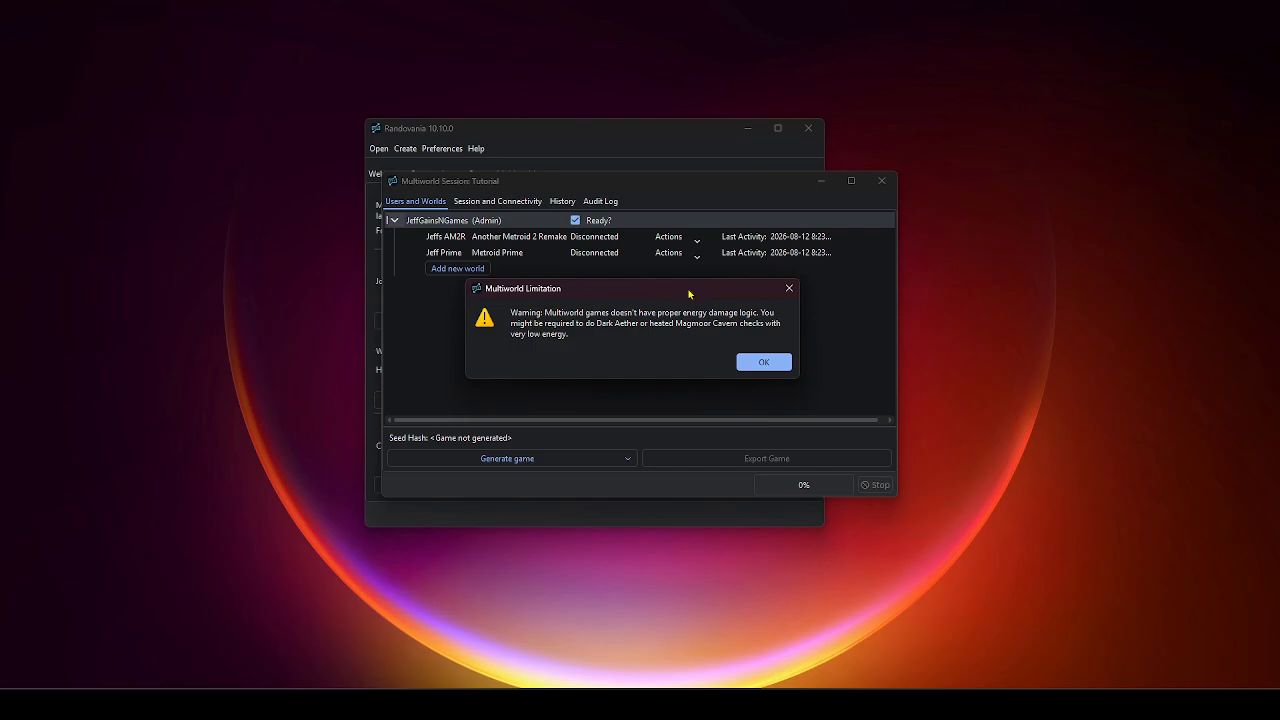
pyautogui.click(764, 364)
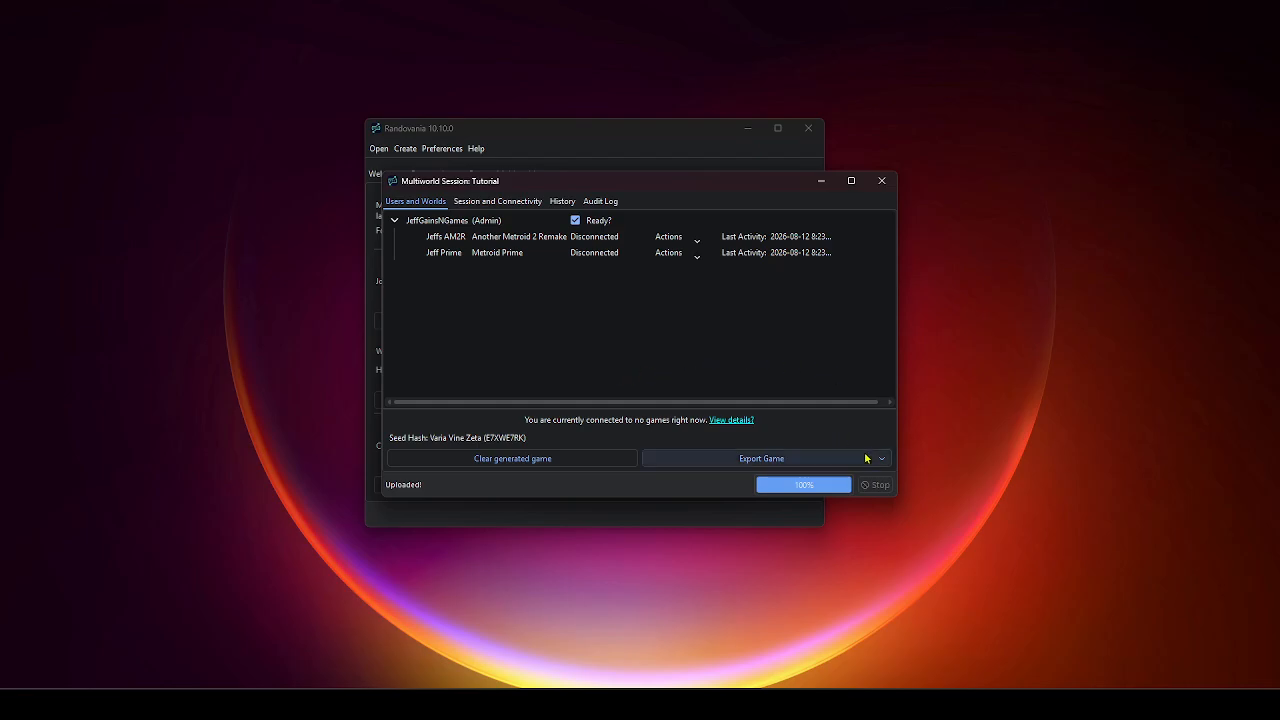
# Step: Export the AM2R world using the Community Updates (Latest) folder as input and the AM2RLauncher RDV profile folder as output
pyautogui.click(882, 459)
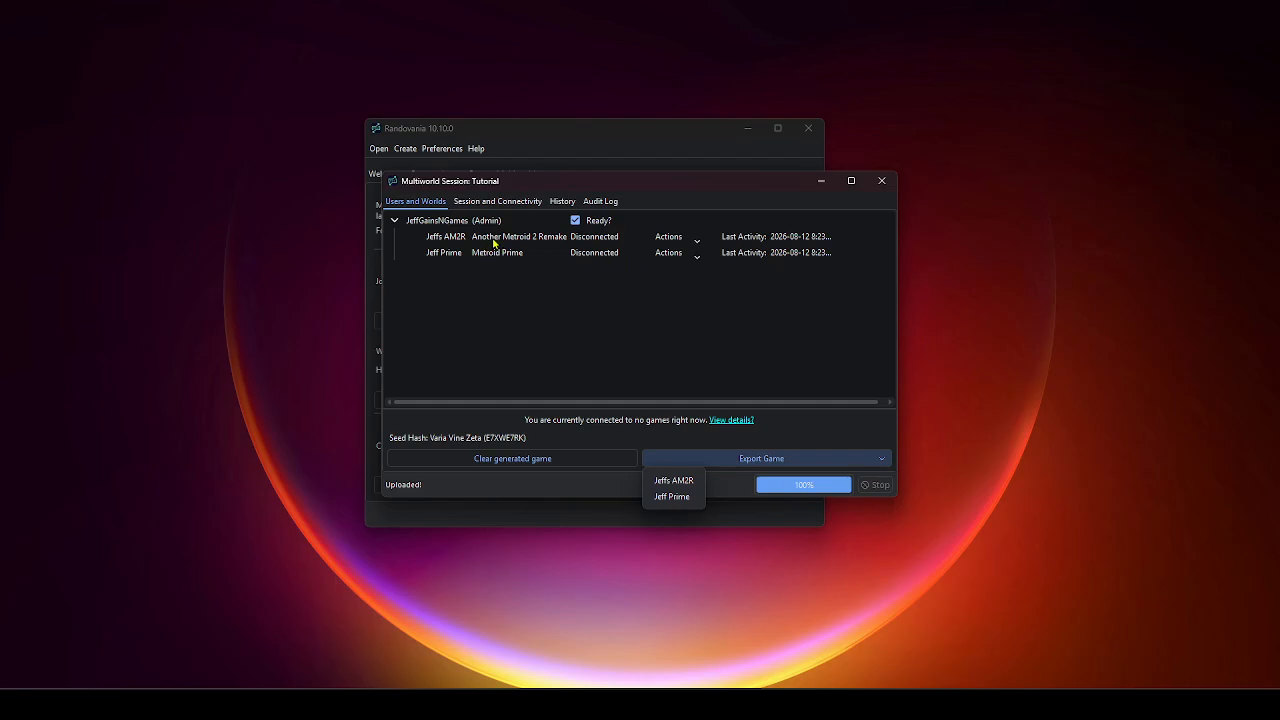
pyautogui.click(684, 485)
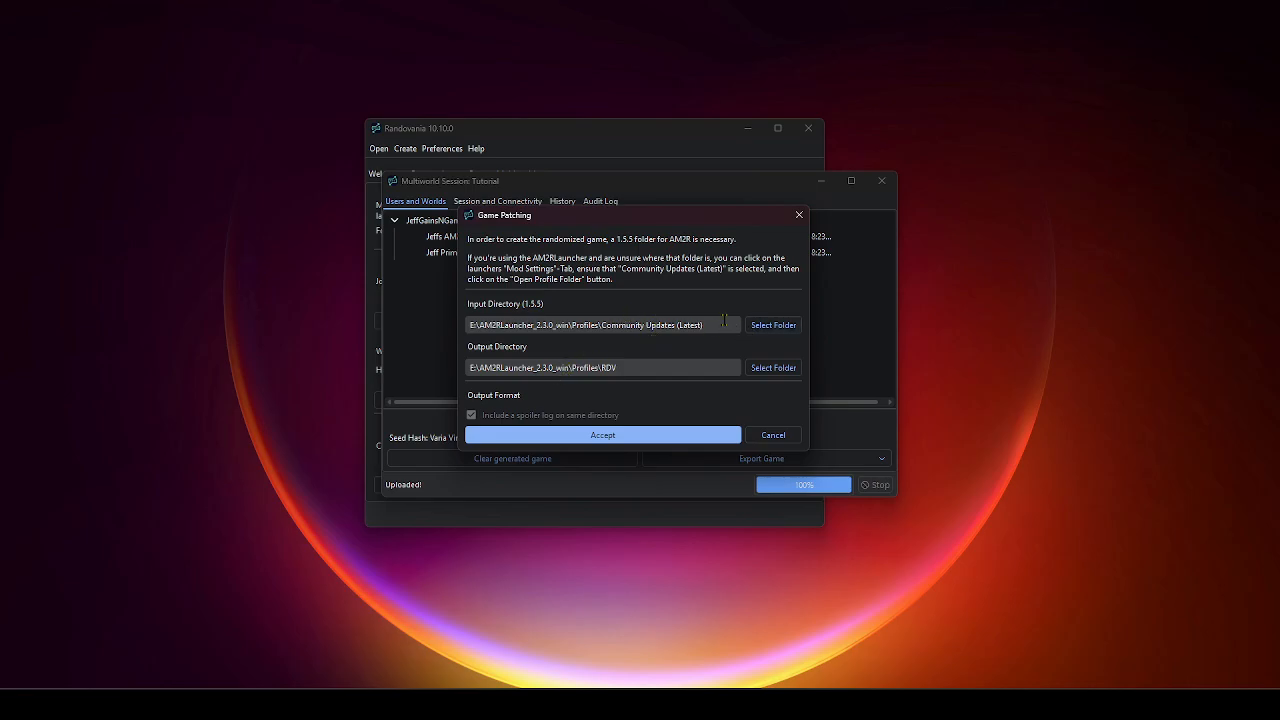
pyautogui.click(559, 436)
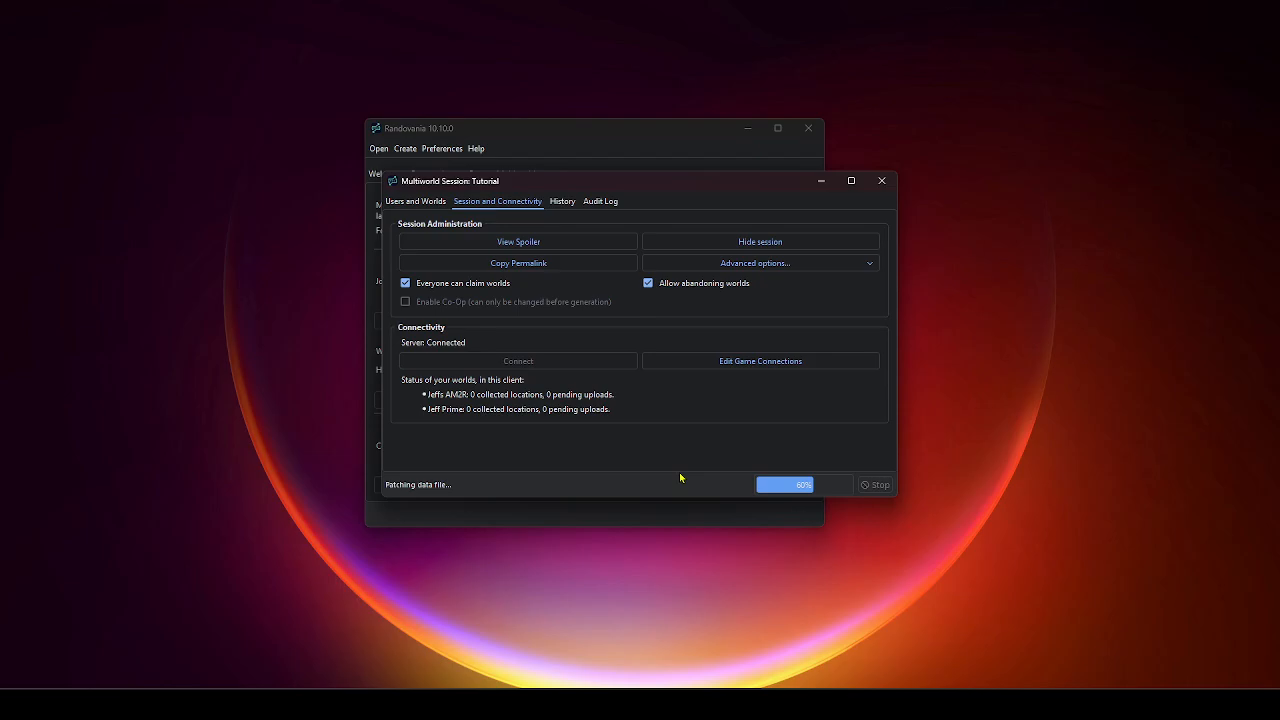
# Step: Export the Metroid Prime world in .iso format to the Dolphin ROMS folder, using Metroid Prime (USA).iso as input
pyautogui.click(428, 202)
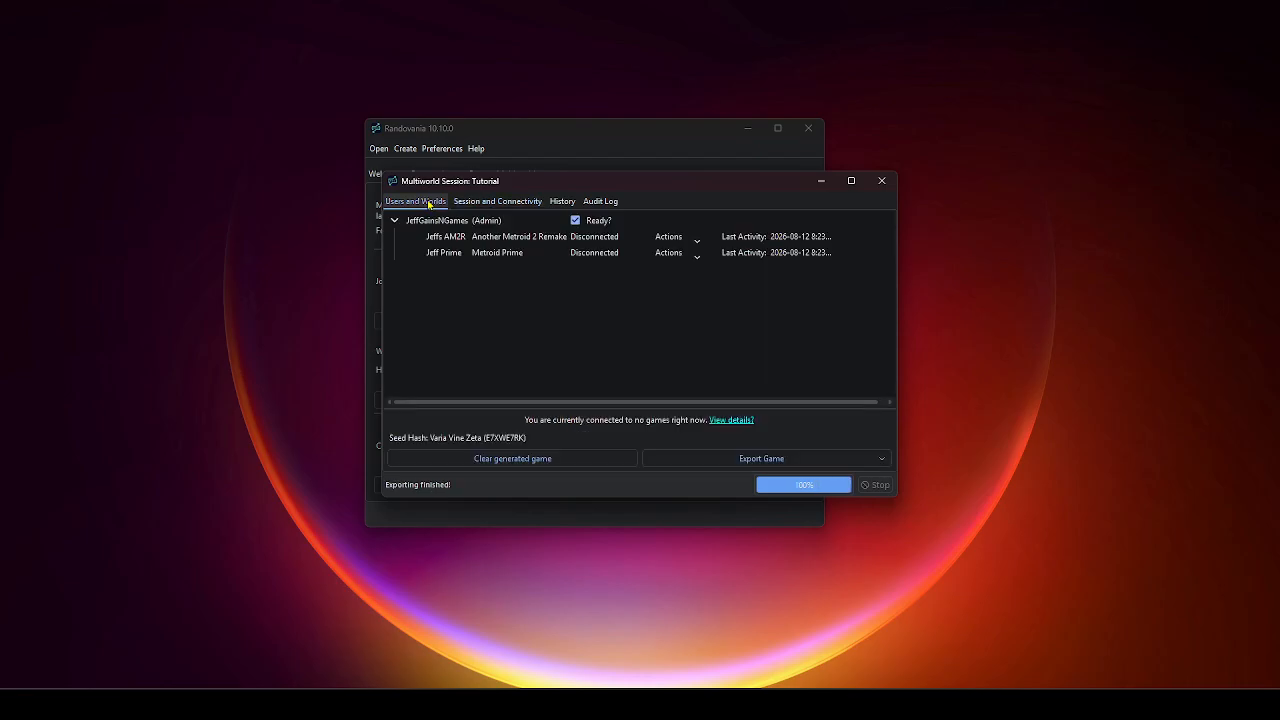
pyautogui.click(849, 457)
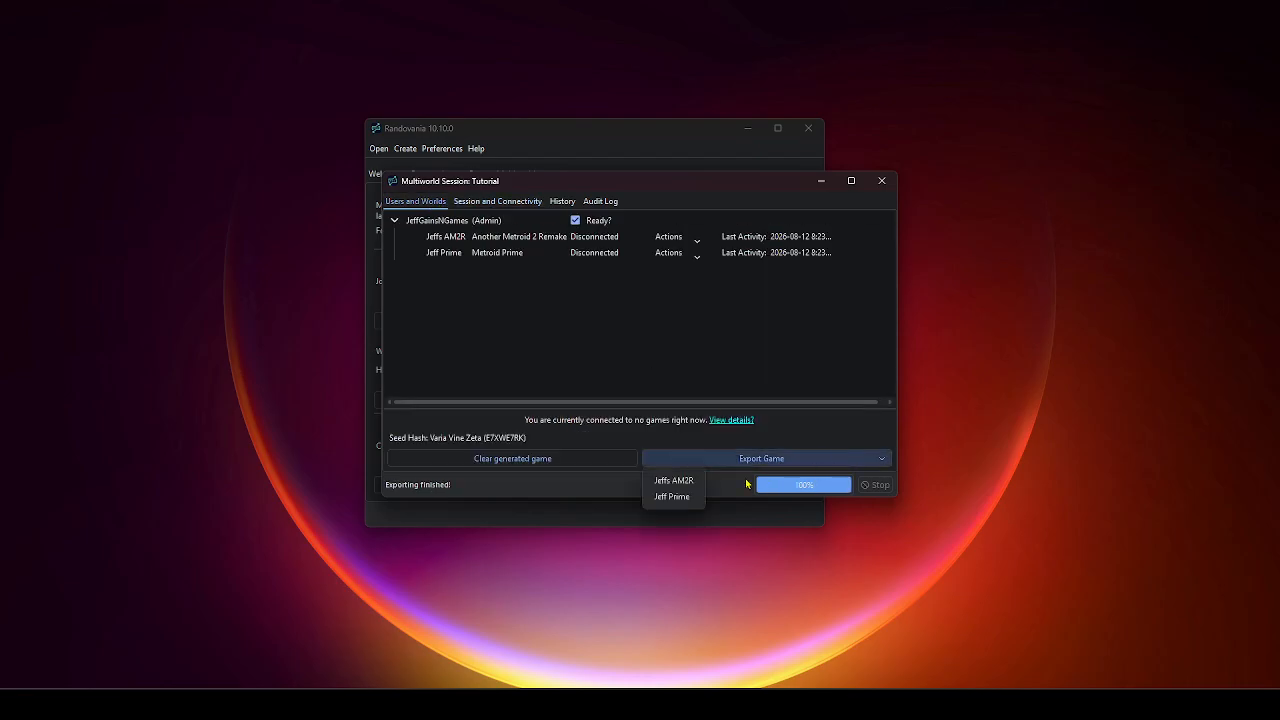
pyautogui.click(688, 496)
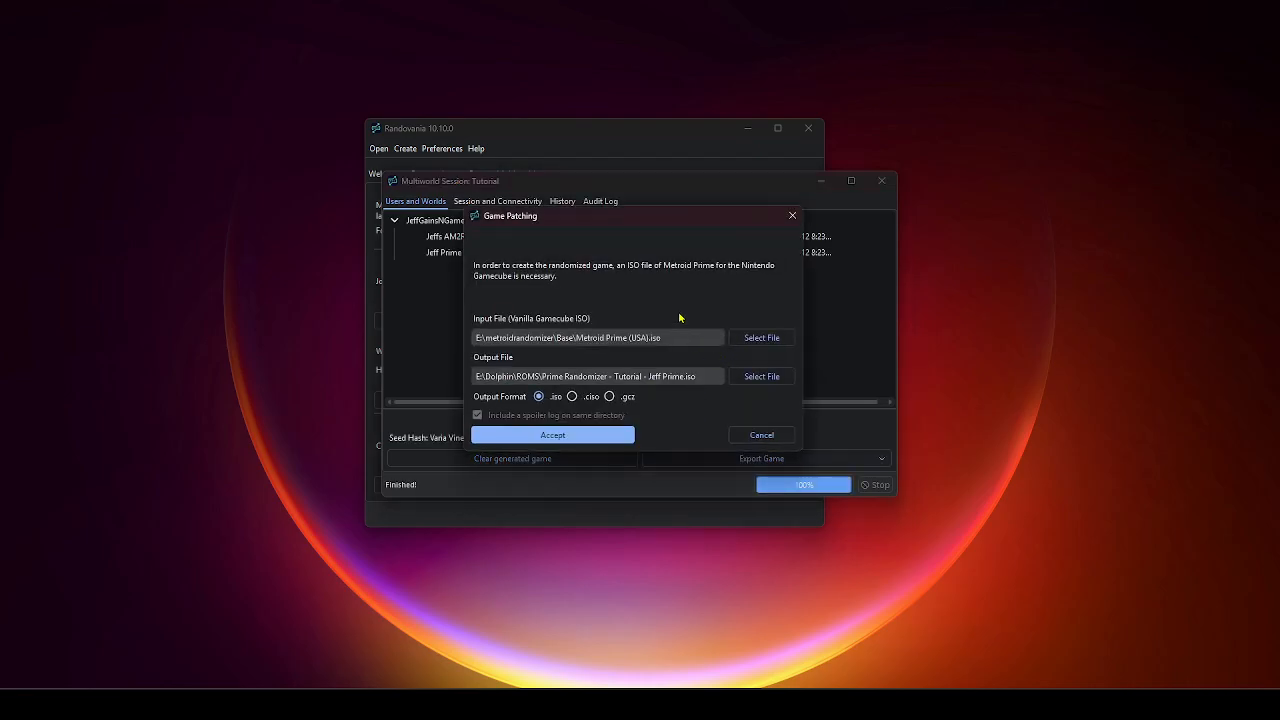
pyautogui.click(588, 430)
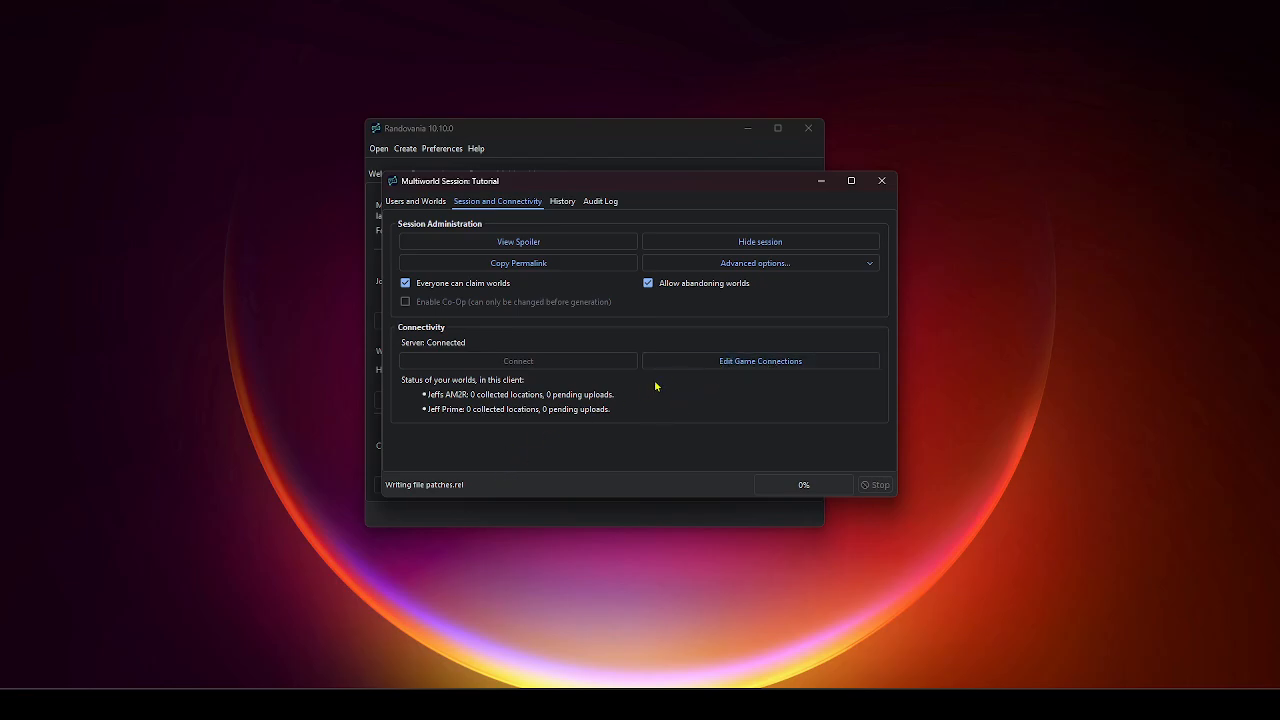
# Step: Add AM2R and Dolphin game connections, then enlarge the Game Connections window and move it clear of the session window
pyautogui.click(797, 365)
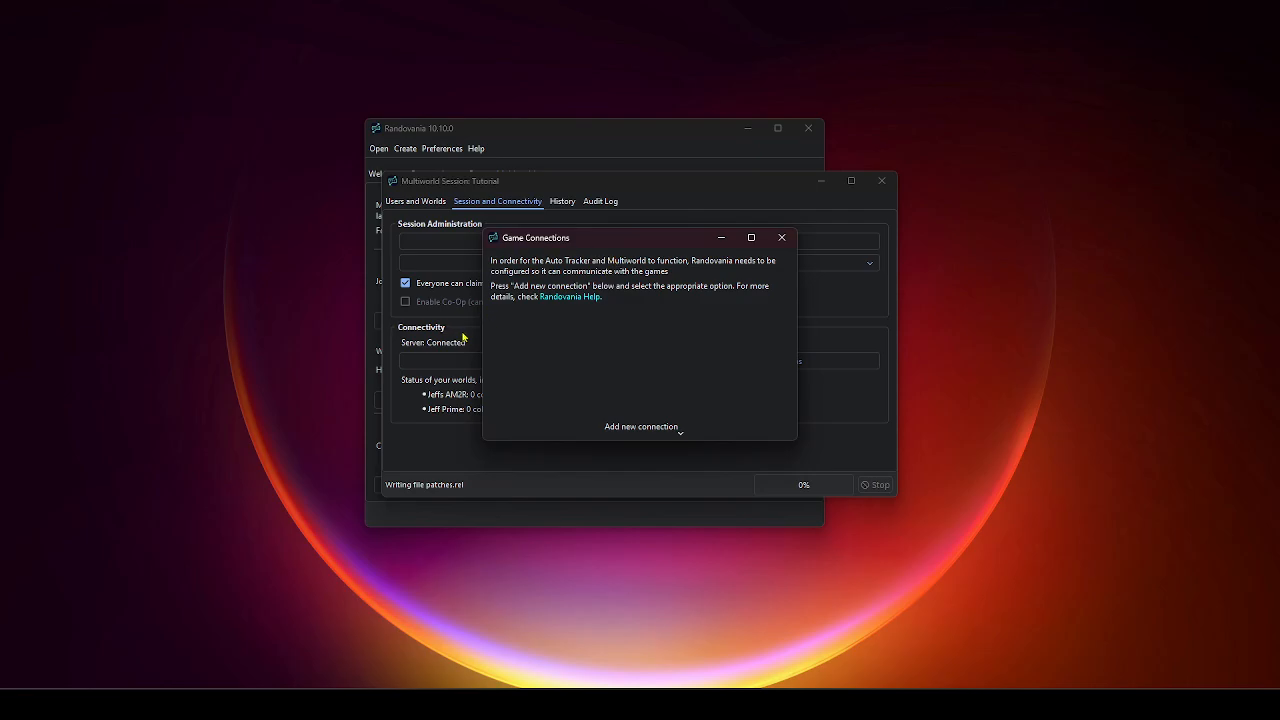
pyautogui.click(634, 427)
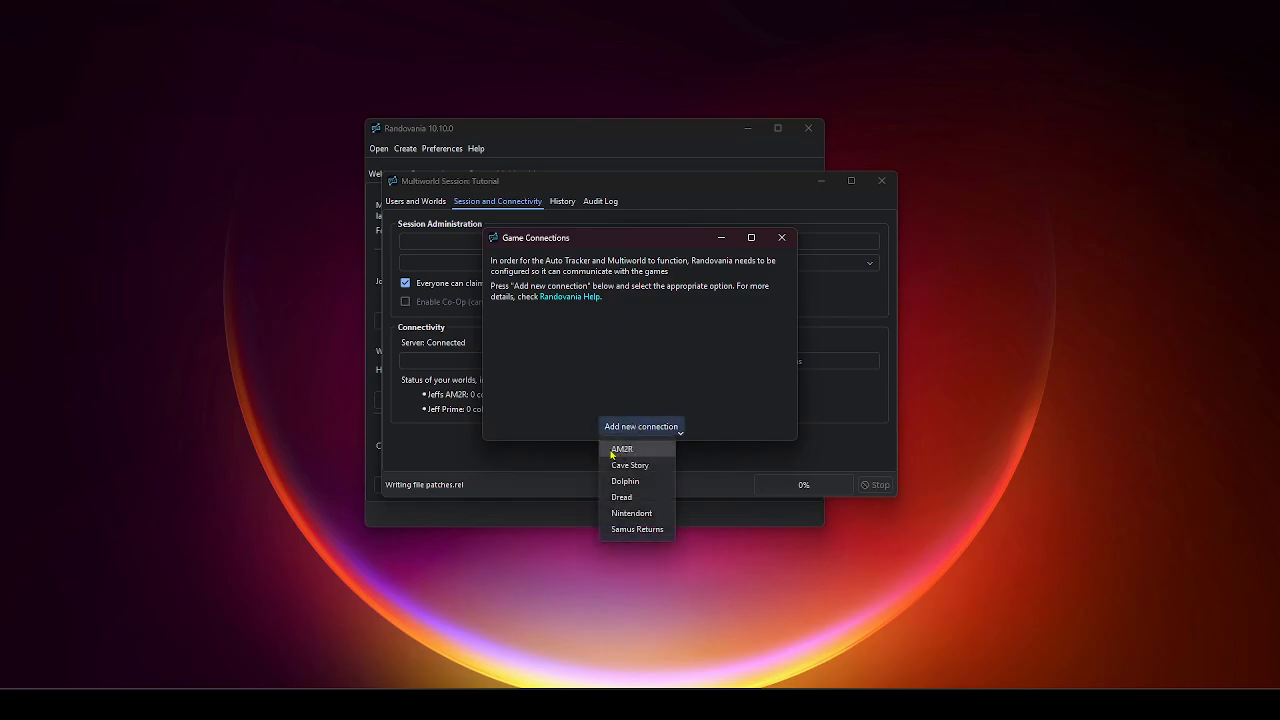
pyautogui.click(620, 451)
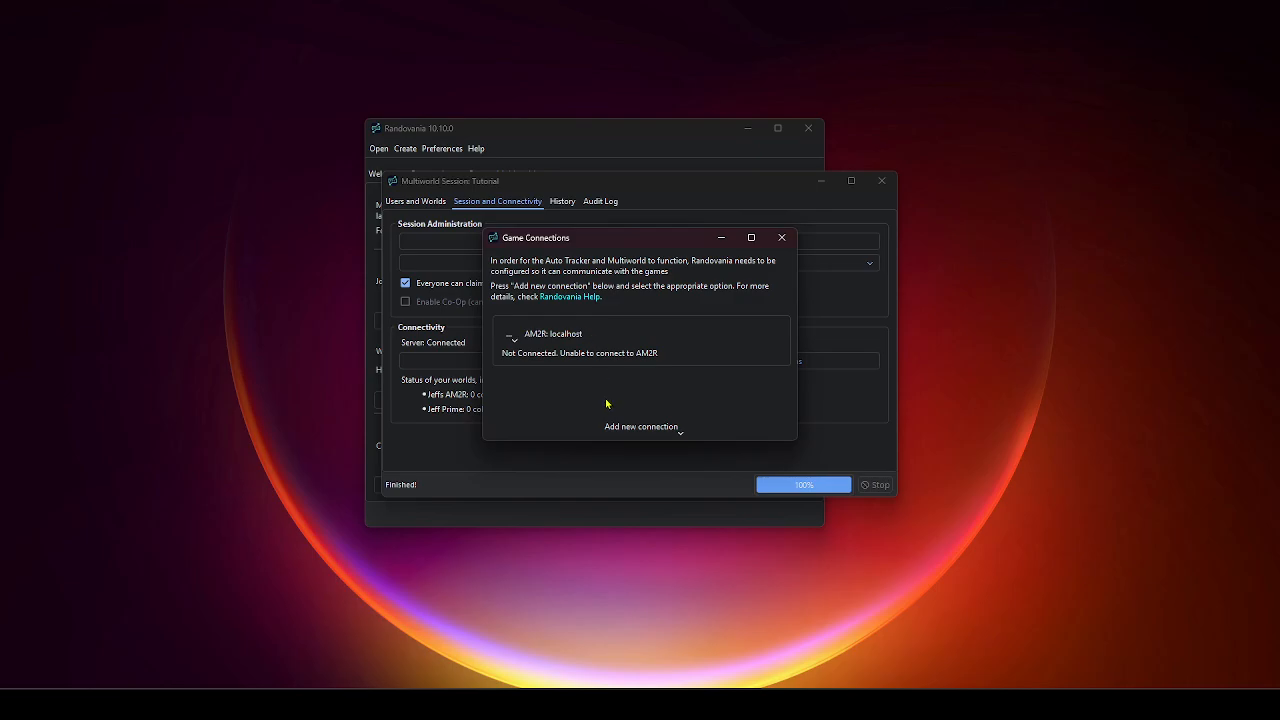
pyautogui.click(624, 430)
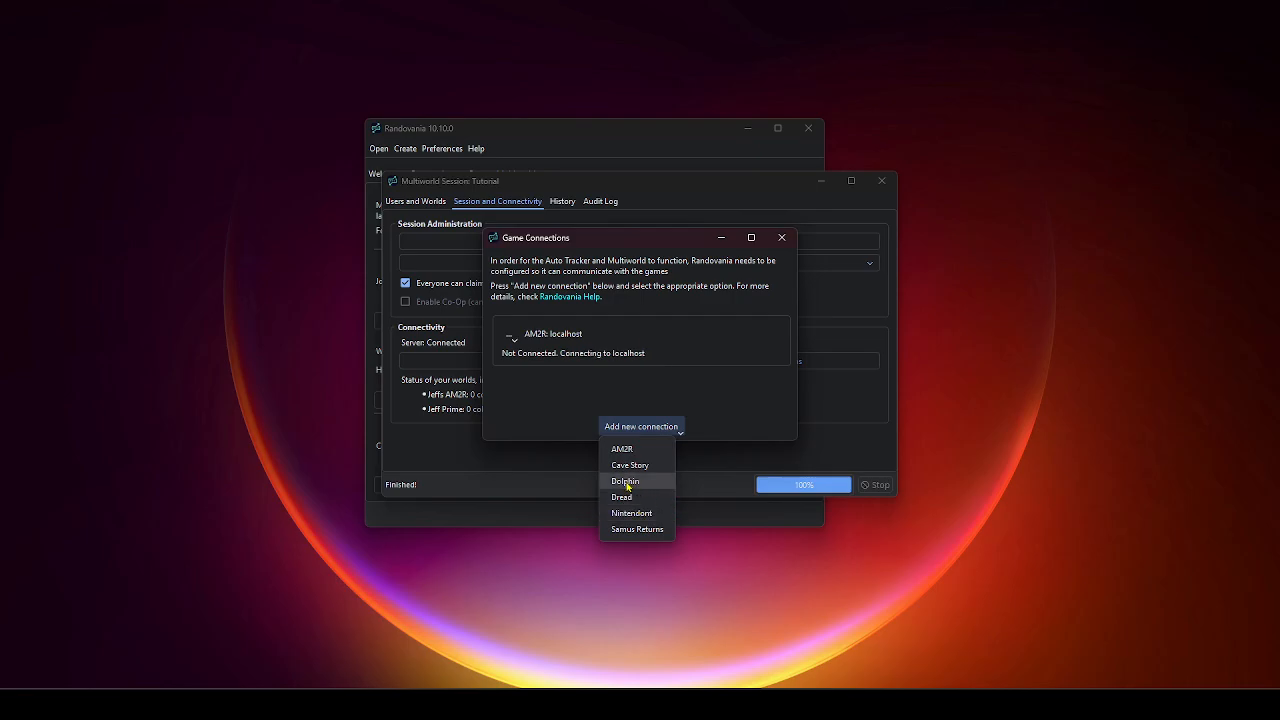
pyautogui.click(626, 482)
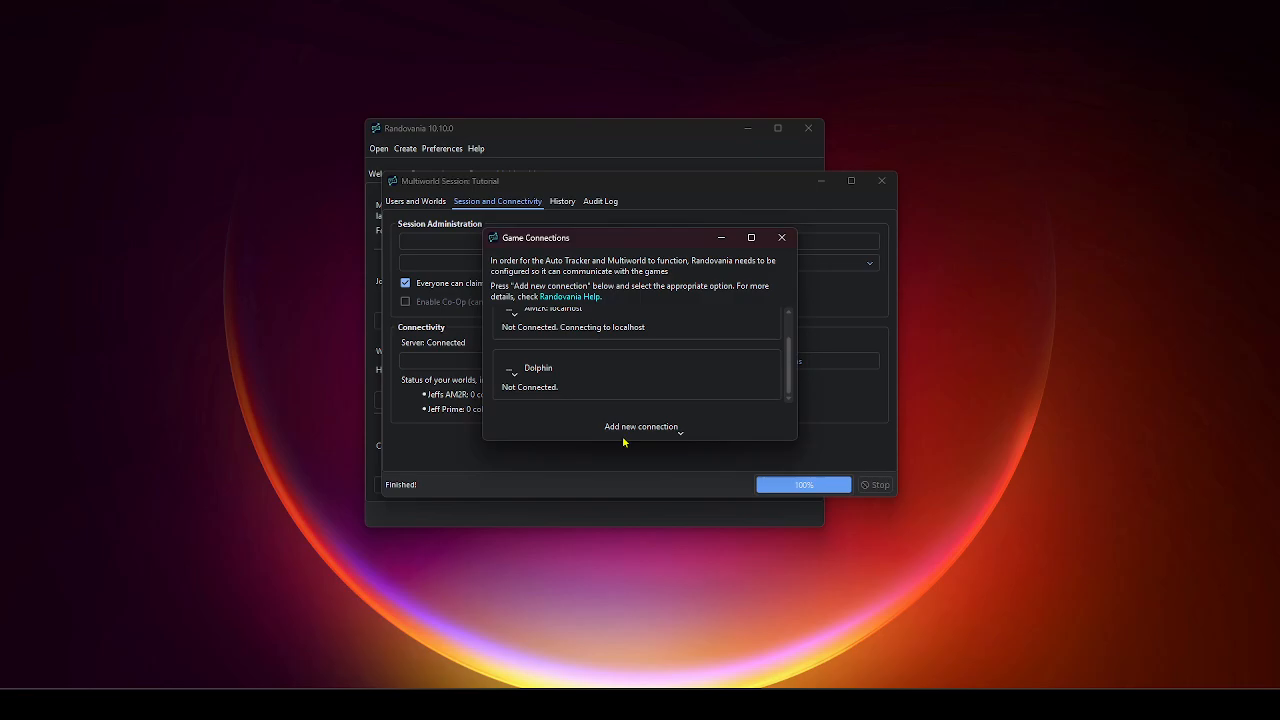
pyautogui.moveTo(615, 440); pyautogui.dragTo(620, 506)
pyautogui.moveTo(603, 249); pyautogui.dragTo(153, 39)
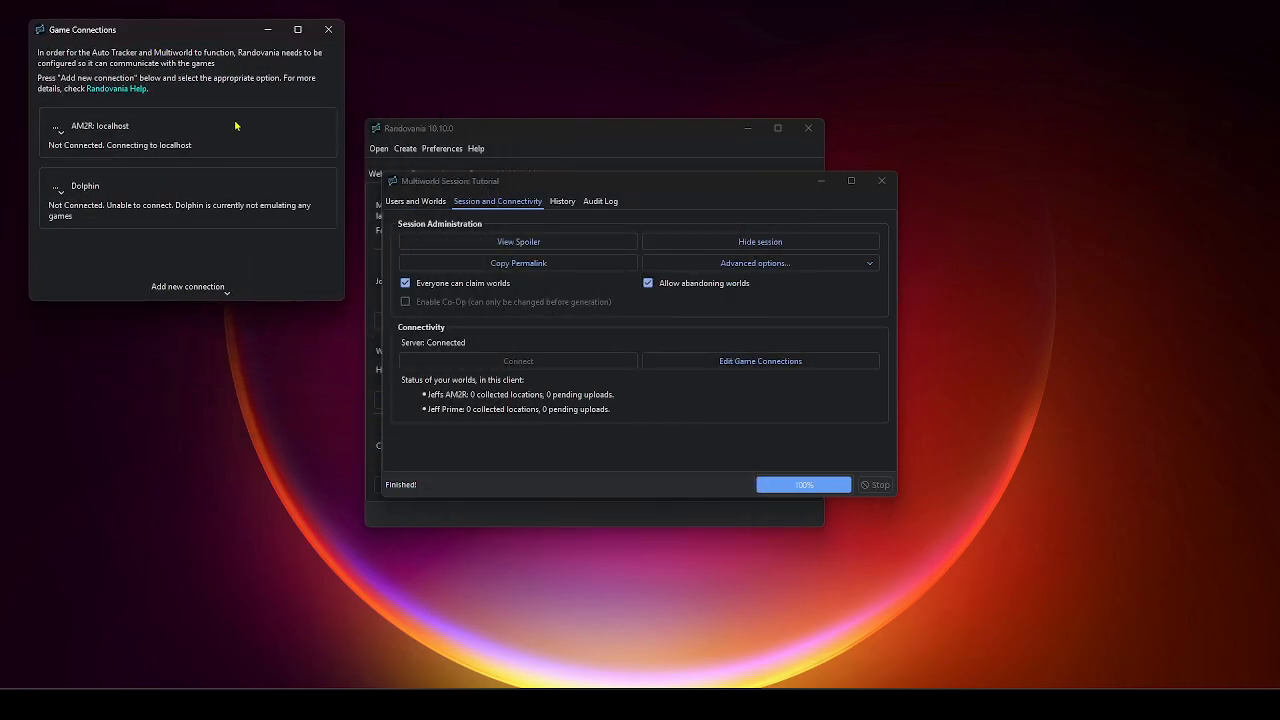
# Step: Review the Metroid Prime world's export settings and output file location, then close them without exporting
pyautogui.click(415, 201)
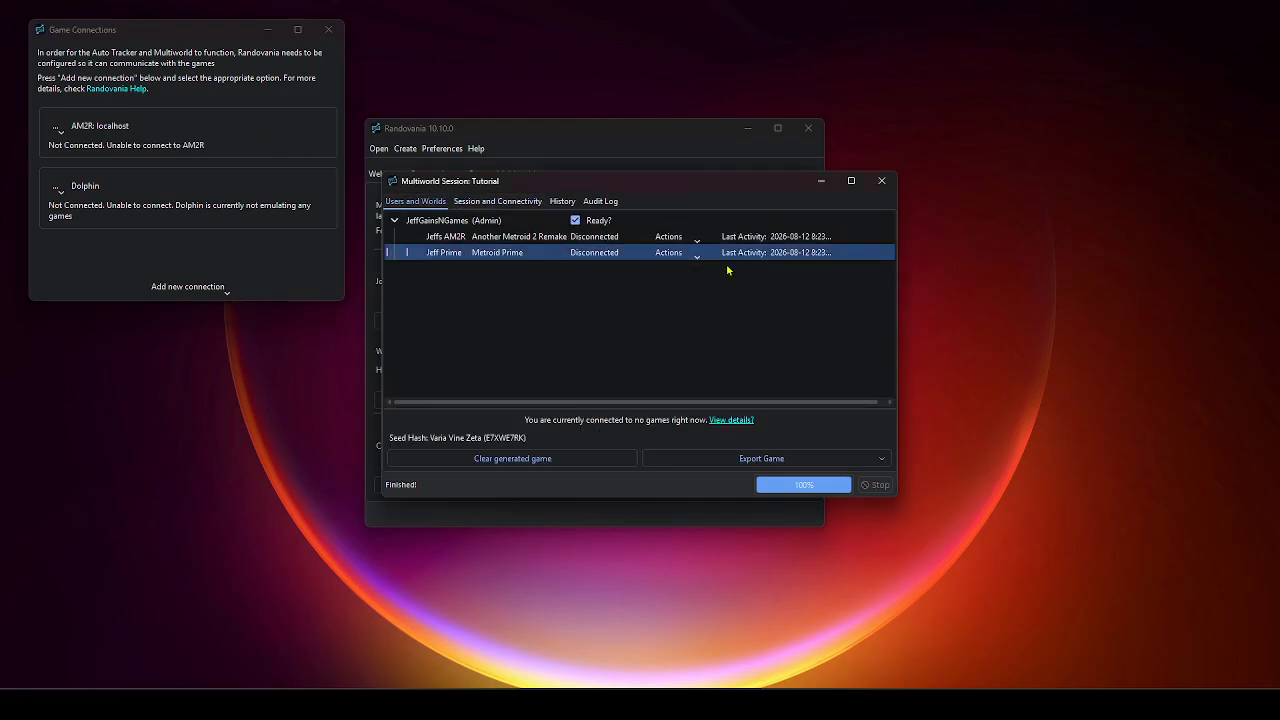
pyautogui.click(518, 202)
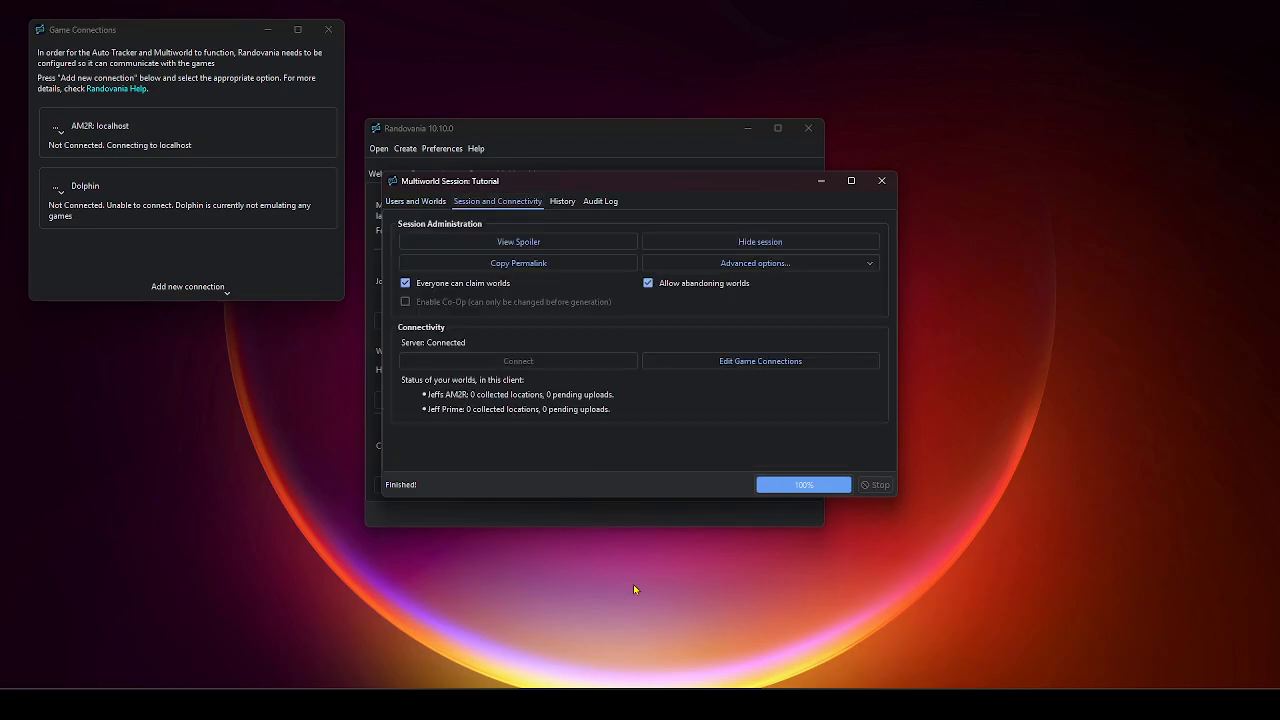
pyautogui.moveTo(640, 705)
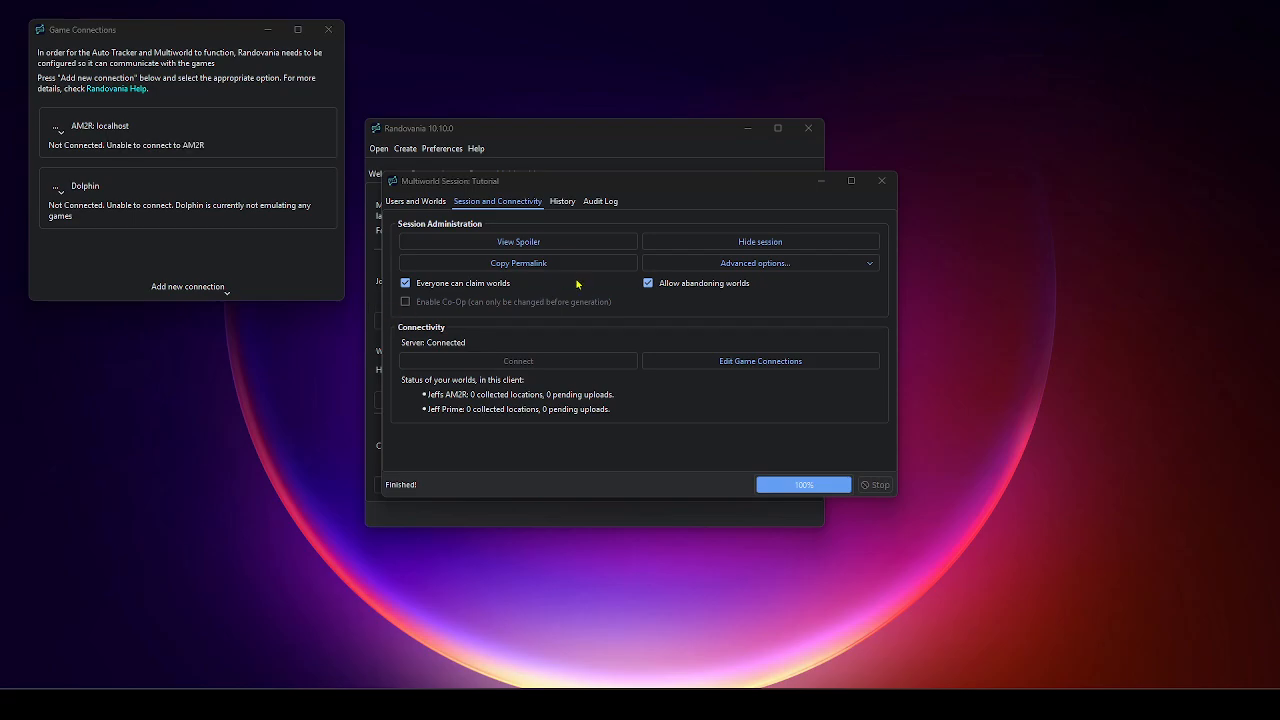
pyautogui.click(415, 201)
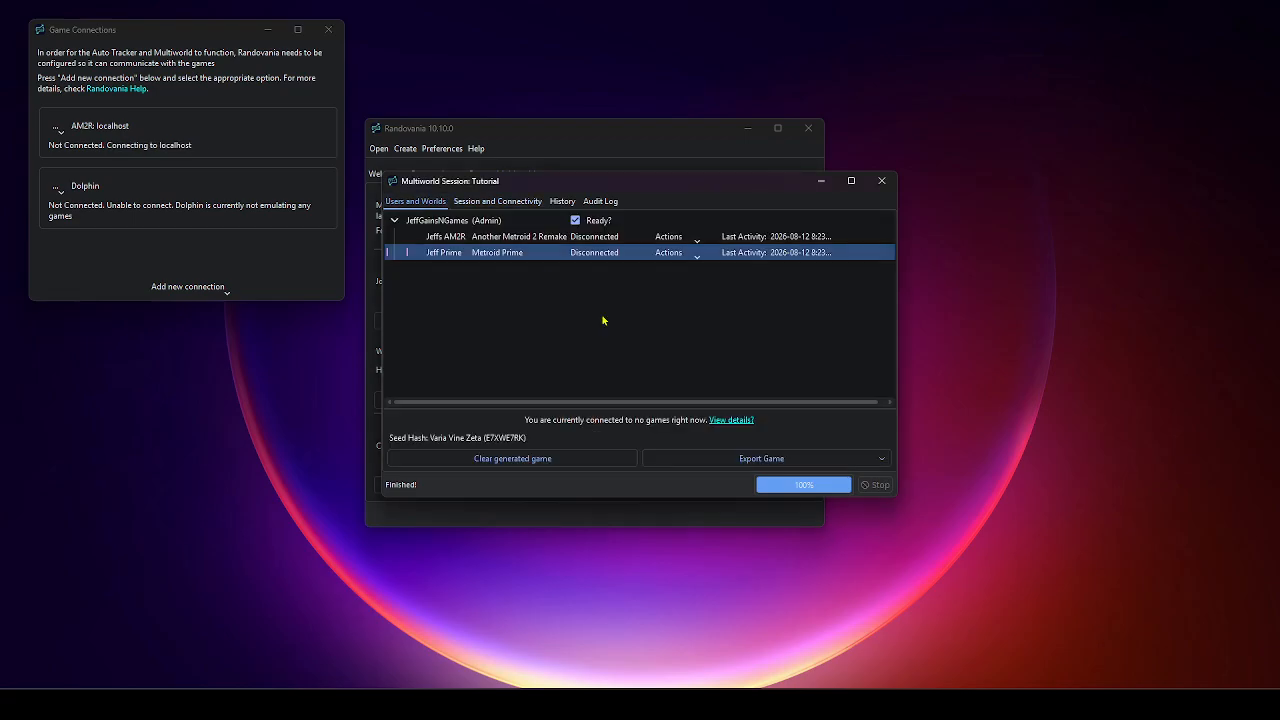
pyautogui.click(880, 459)
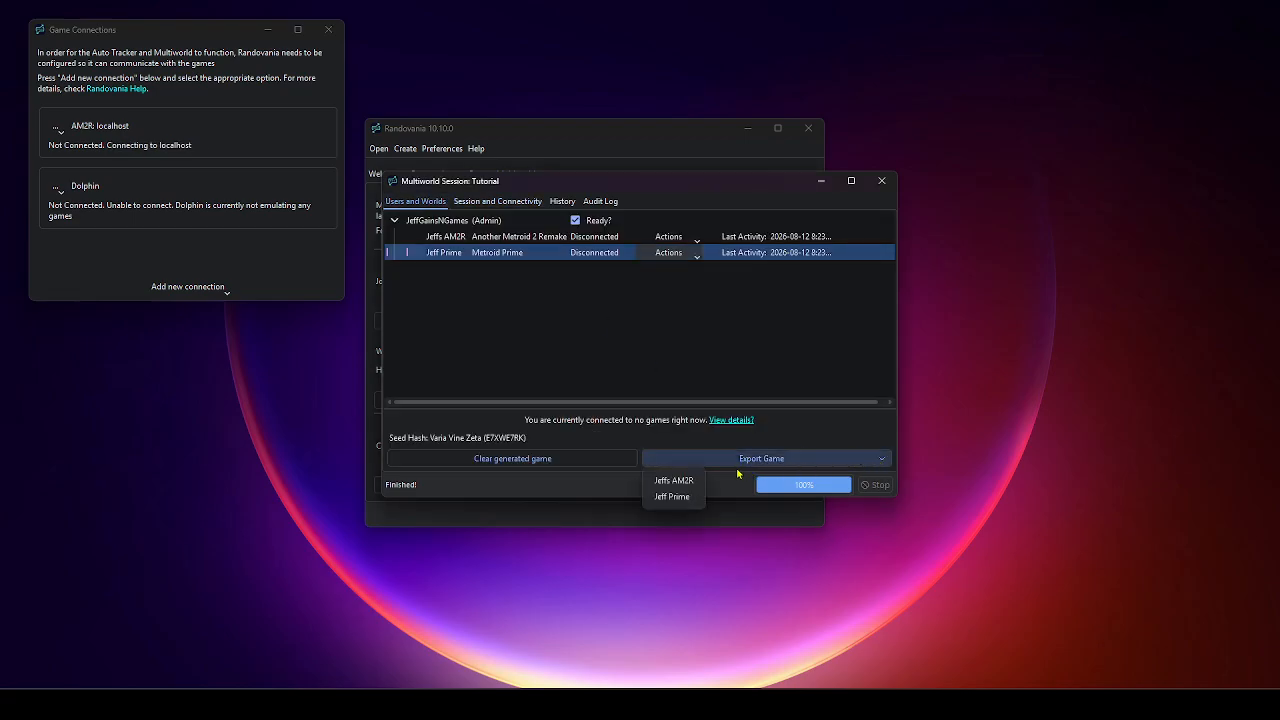
pyautogui.click(670, 496)
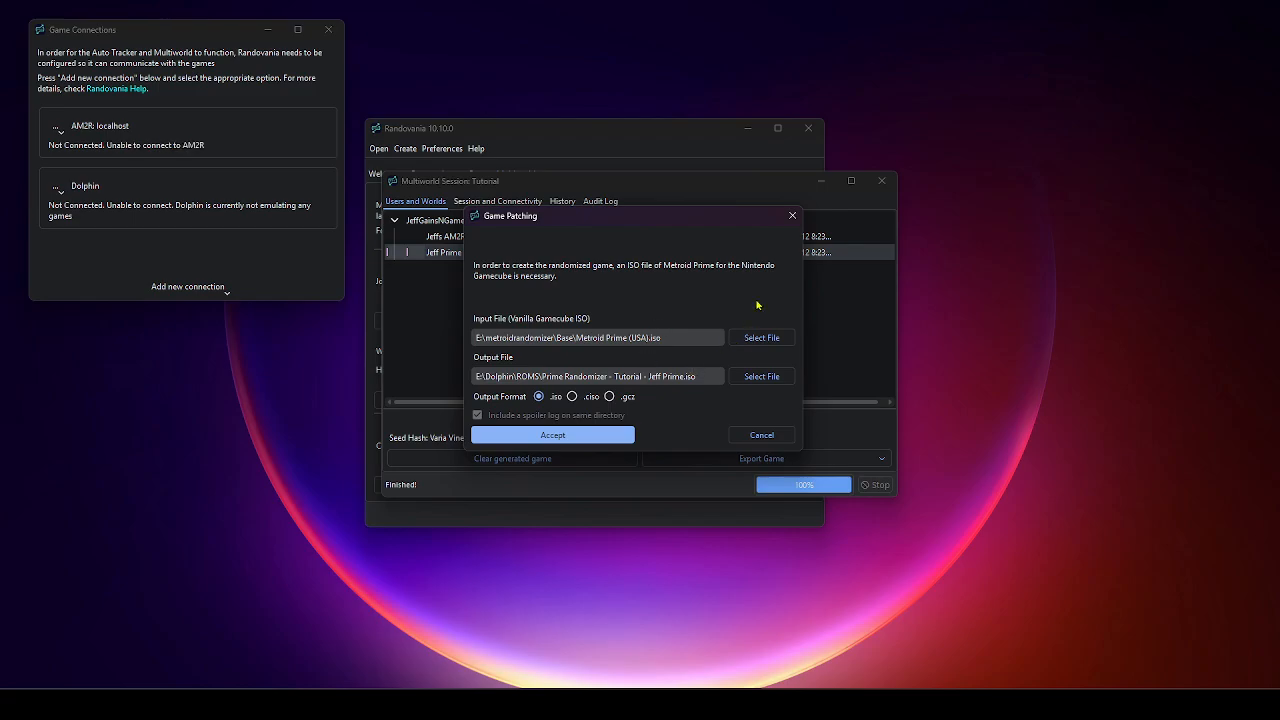
pyautogui.click(792, 215)
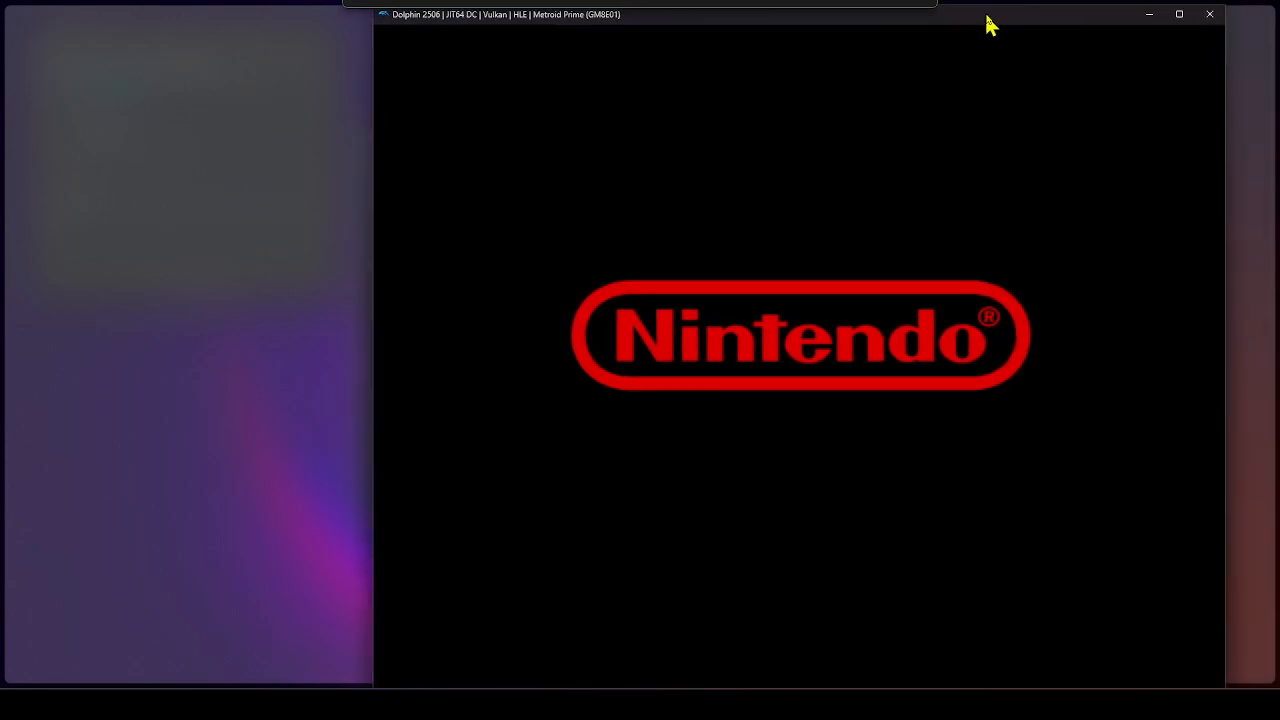
# Step: Arrange the running games so Dolphin sits beside the Game Connections window and an enlarged AM2R window sits below it
pyautogui.moveTo(988, 24); pyautogui.dragTo(877, 30)
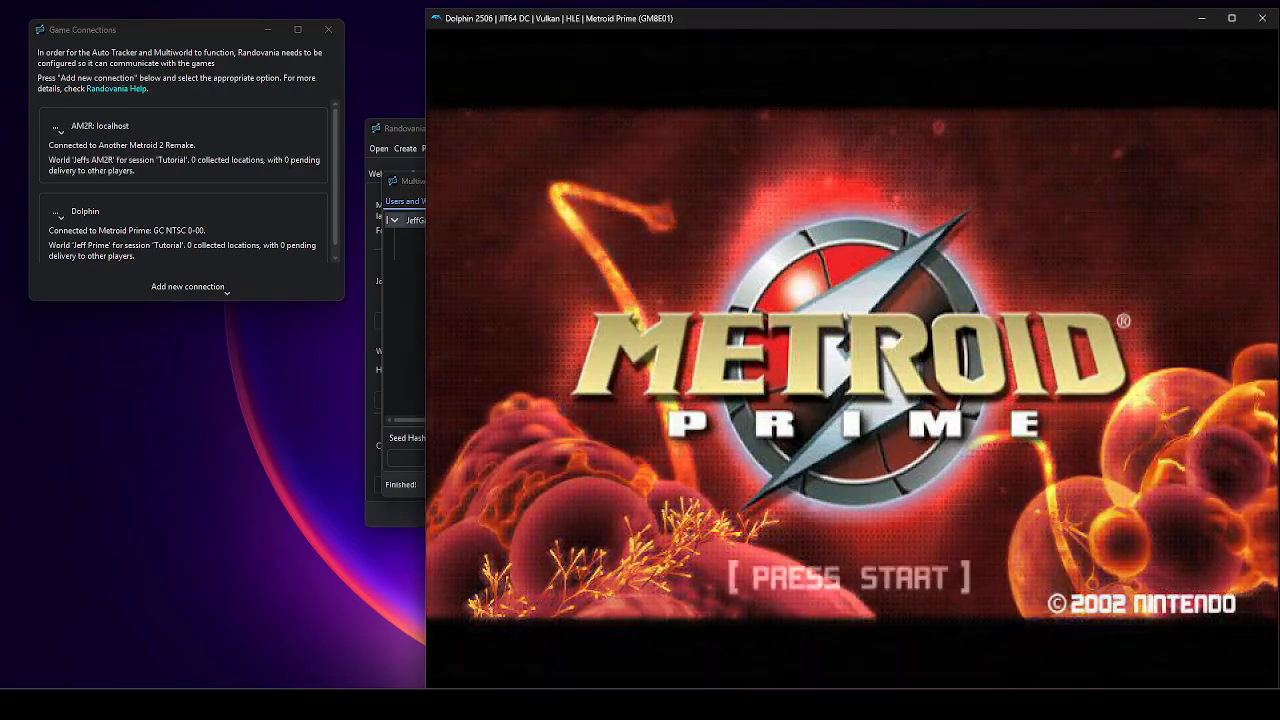
pyautogui.moveTo(186, 376); pyautogui.dragTo(252, 374)
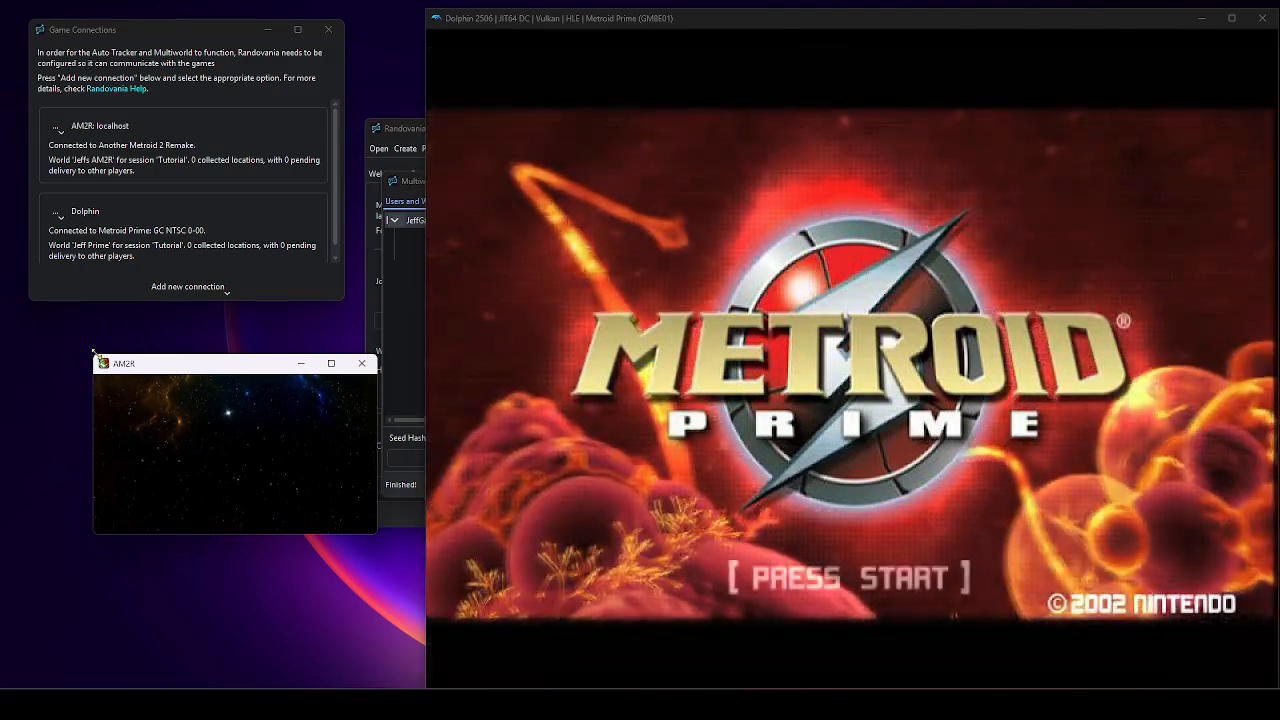
pyautogui.moveTo(94, 355); pyautogui.dragTo(30, 308)
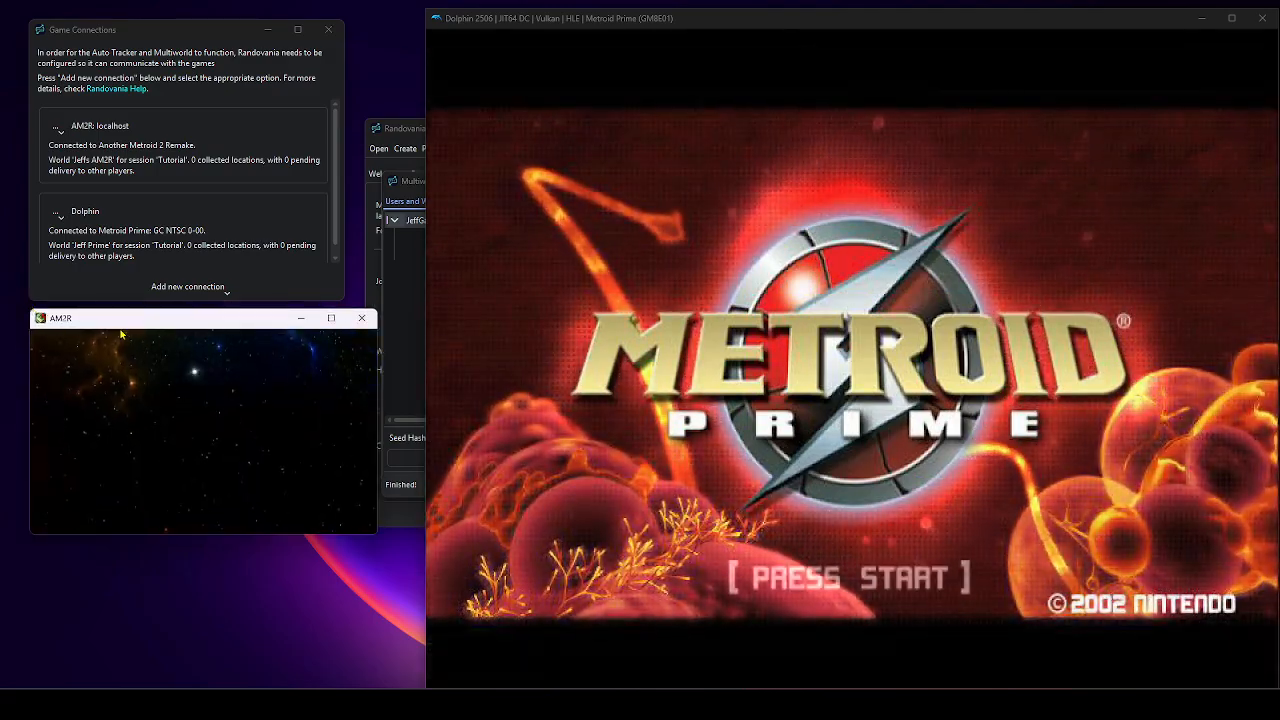
pyautogui.moveTo(125, 322); pyautogui.dragTo(151, 380)
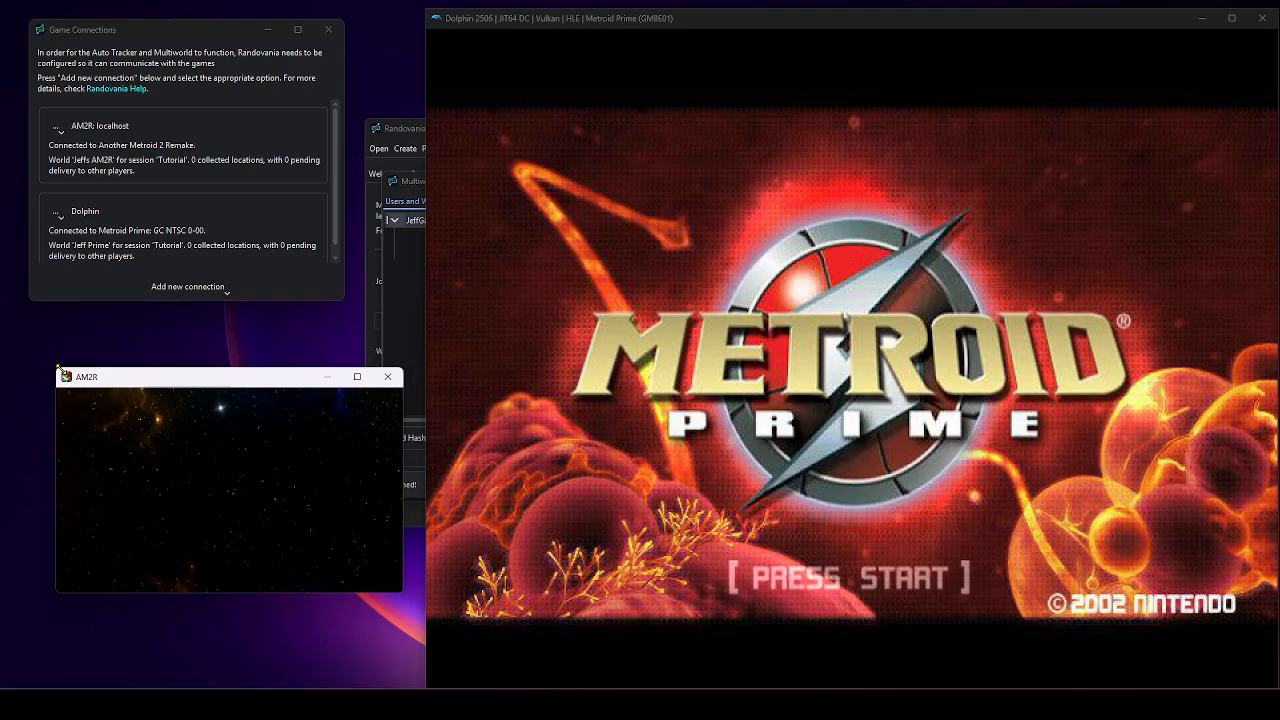
pyautogui.moveTo(65, 368); pyautogui.dragTo(25, 334)
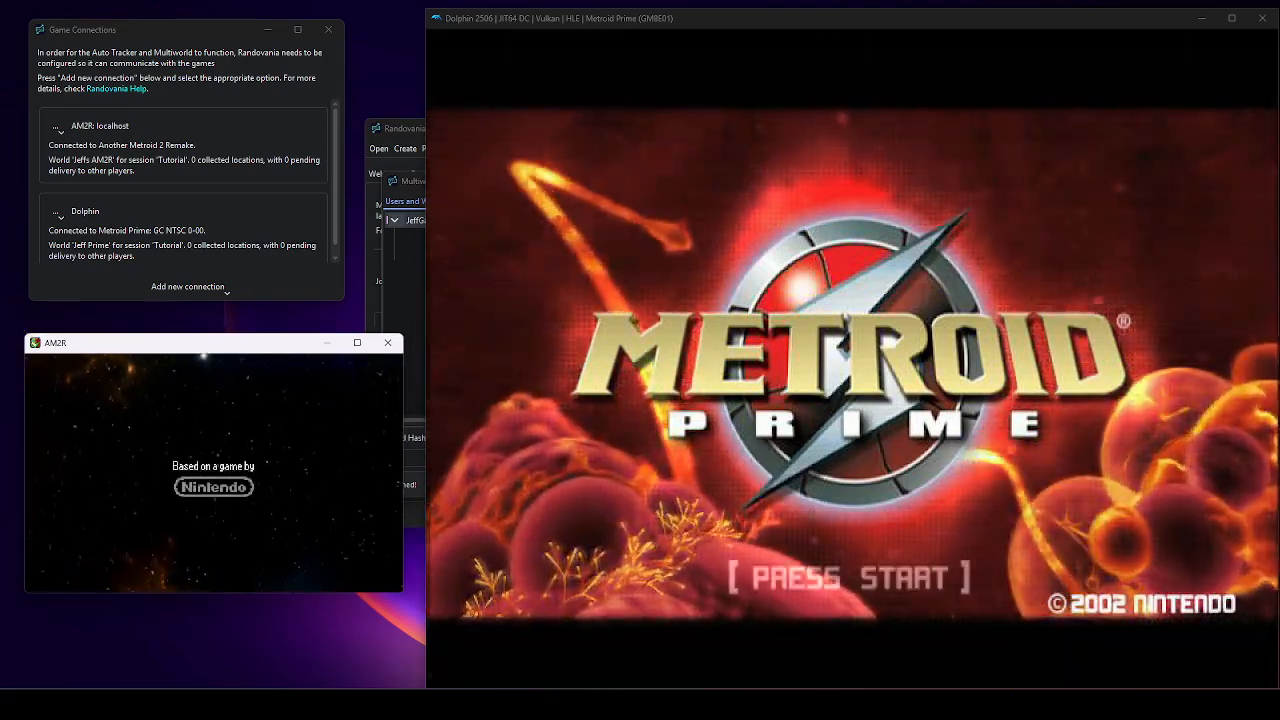
# Step: Switch to Metroid Prime in Dolphin and erase the Samus A save from its main menu
pyautogui.click(1106, 175)
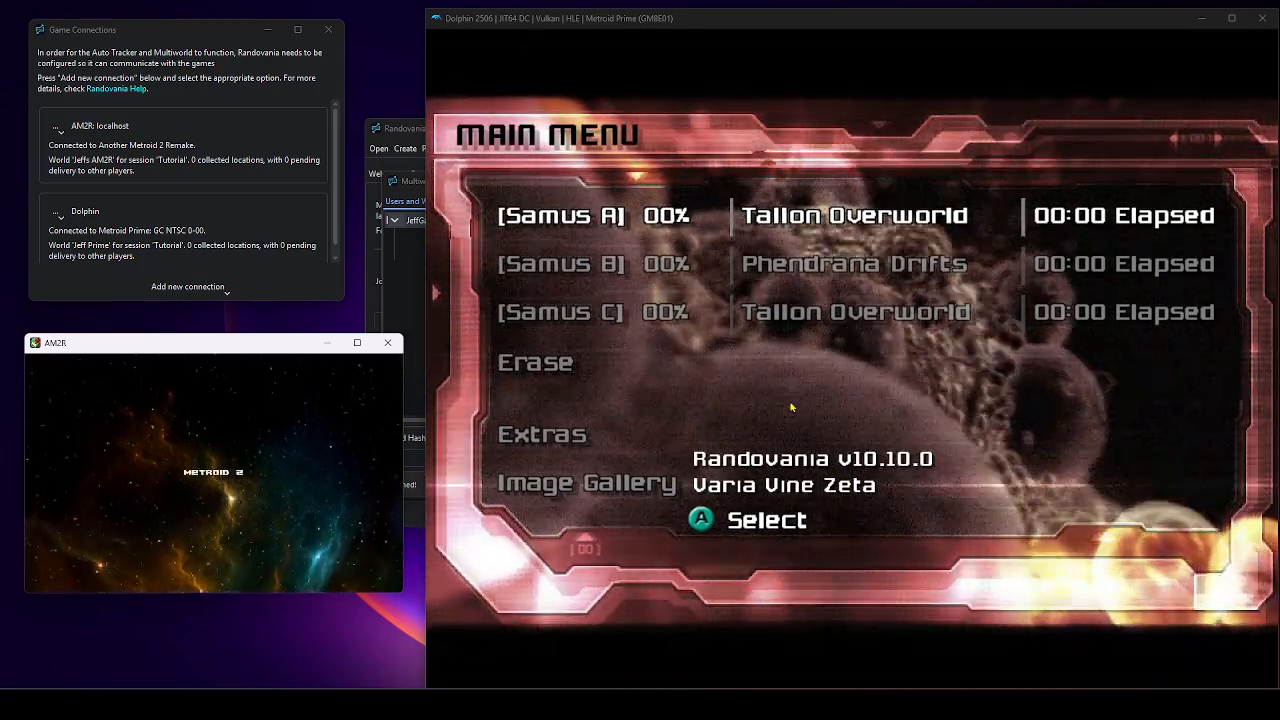
pyautogui.press('Down')
pyautogui.press('Down')
pyautogui.press('Down')
pyautogui.press('Down')
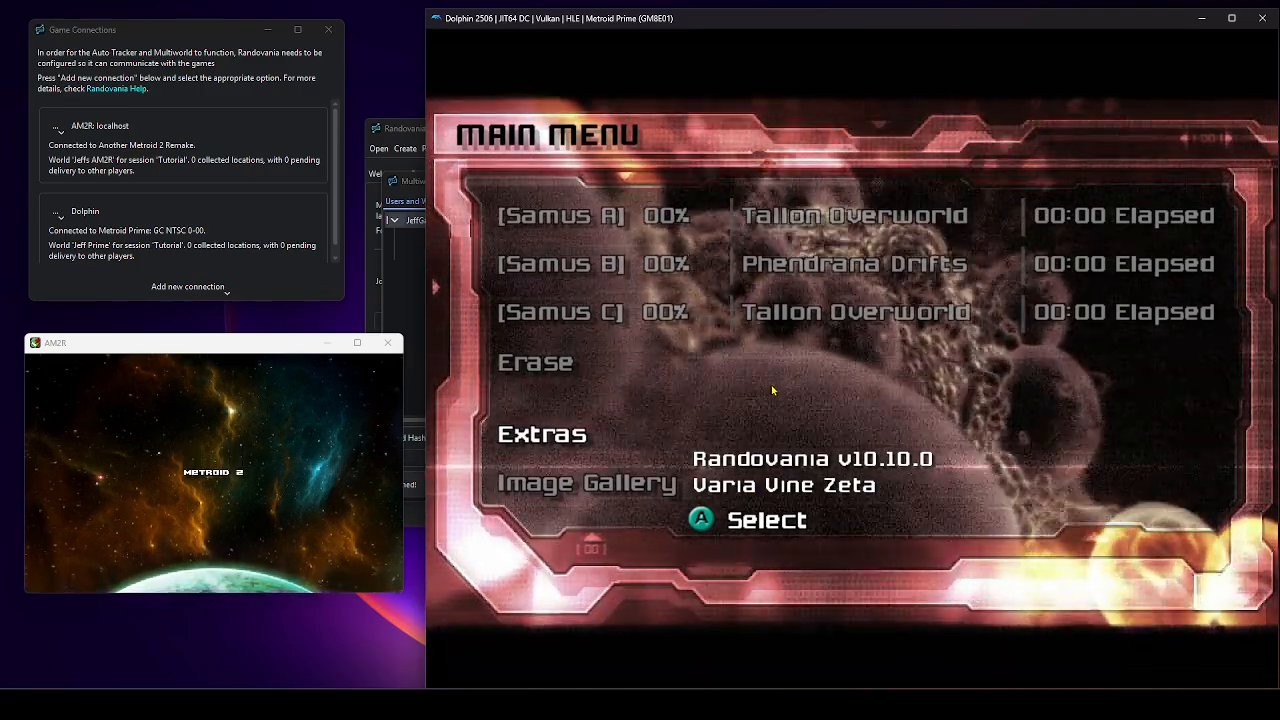
pyautogui.press('Up')
pyautogui.press('Up')
pyautogui.press('Down')
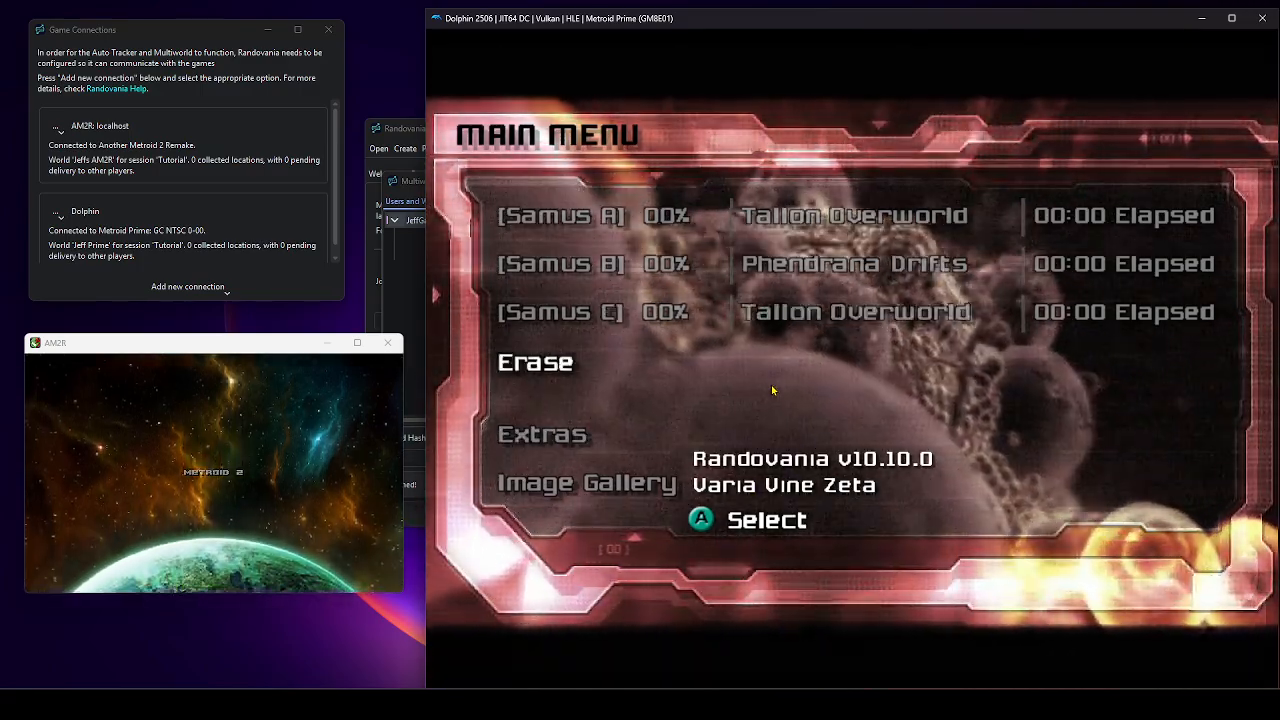
pyautogui.press('x')
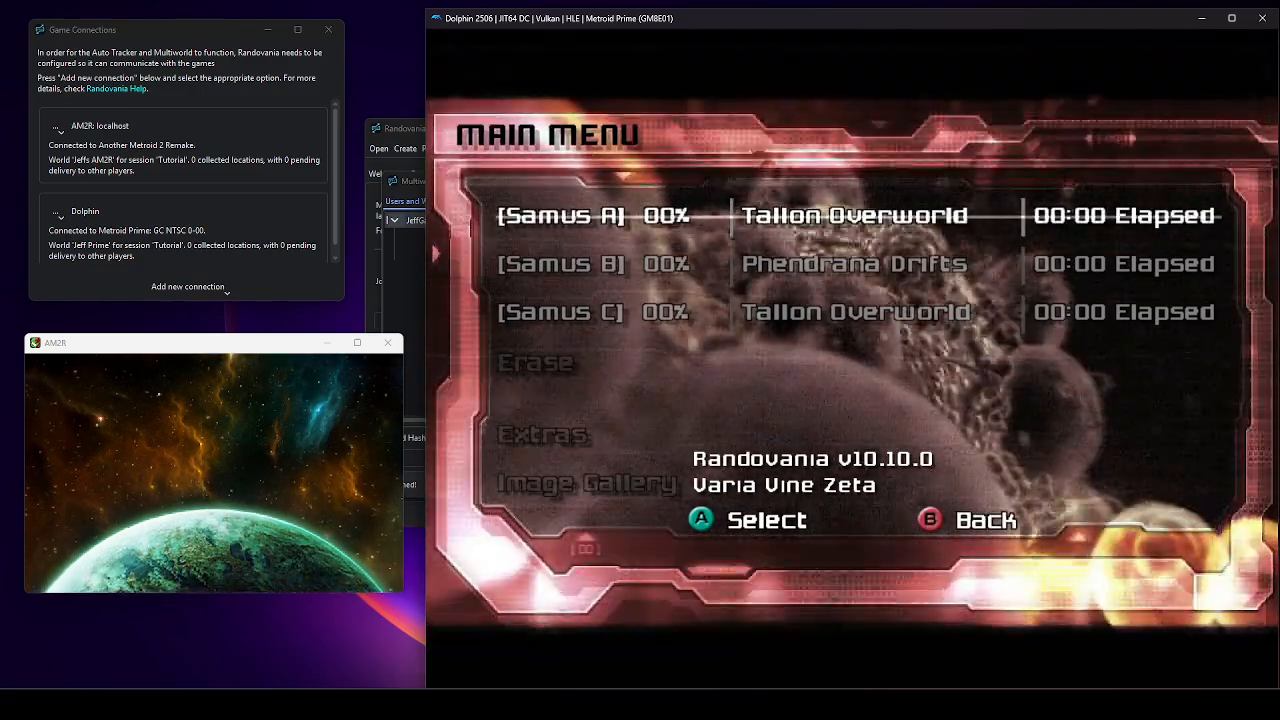
pyautogui.press('x')
pyautogui.press('Right')
pyautogui.press('x')
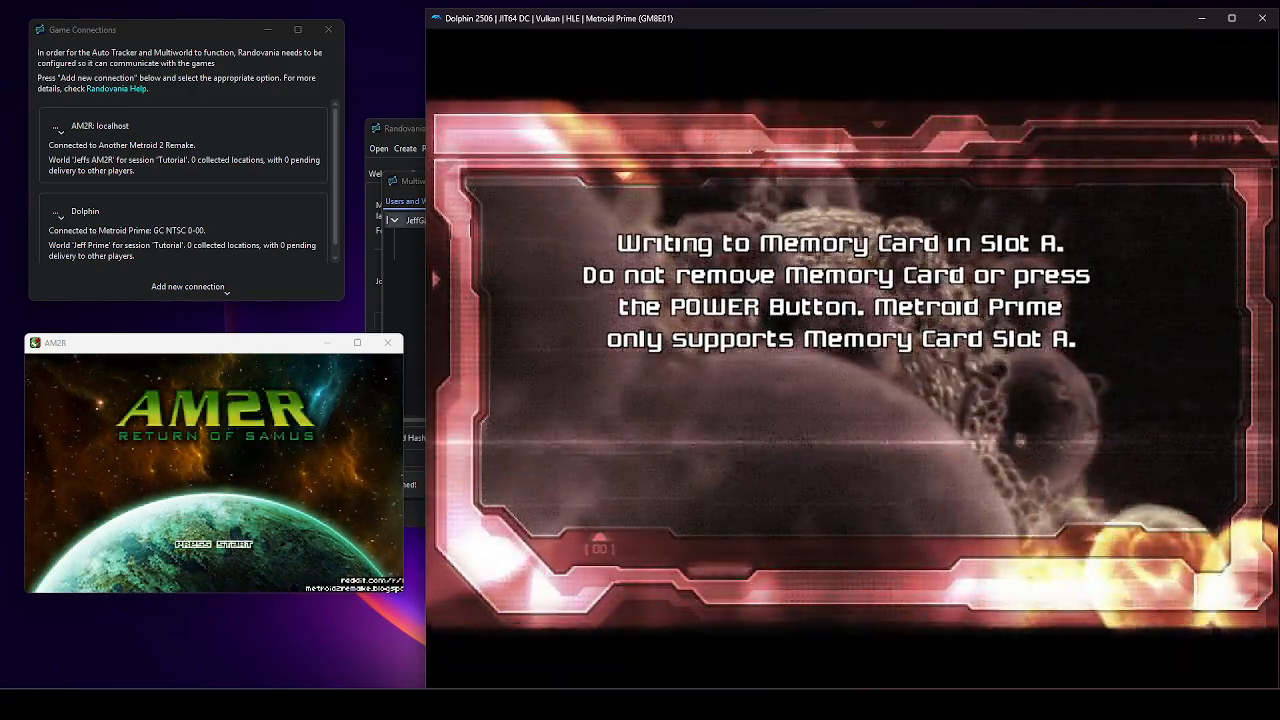
# Step: Erase the Samus B save in Metroid Prime
pyautogui.press('Down')
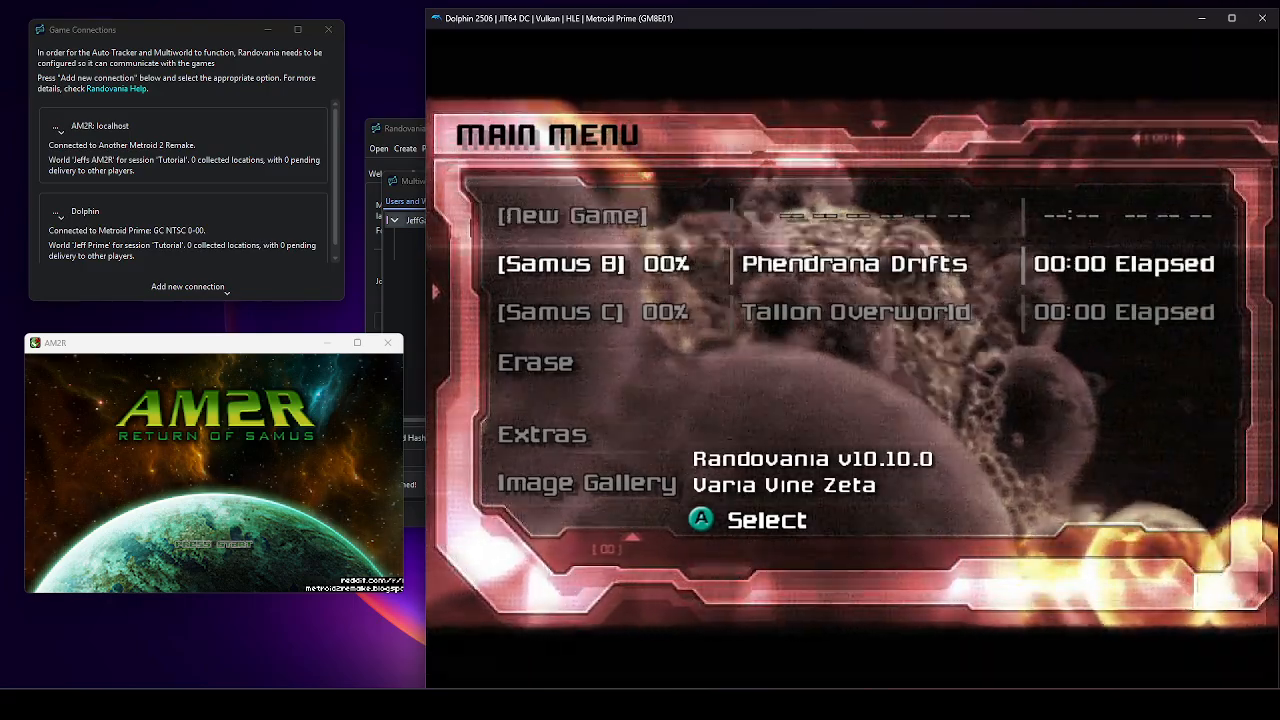
pyautogui.press('Down')
pyautogui.press('Down')
pyautogui.press('x')
pyautogui.press('Up')
pyautogui.press('x')
pyautogui.press('Right')
pyautogui.press('x')
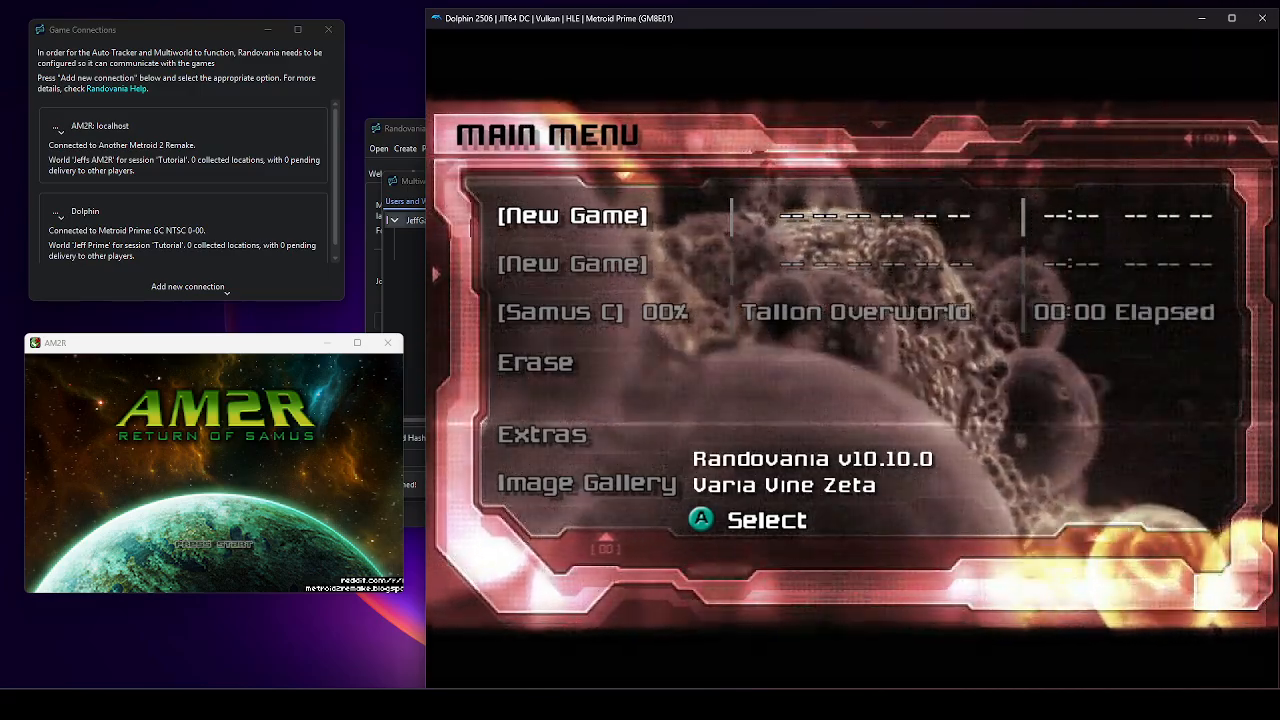
# Step: Start a new Metroid Prime game in the first save slot with the Normal option
pyautogui.press('Down')
pyautogui.press('Down')
pyautogui.press('Up')
pyautogui.press('Up')
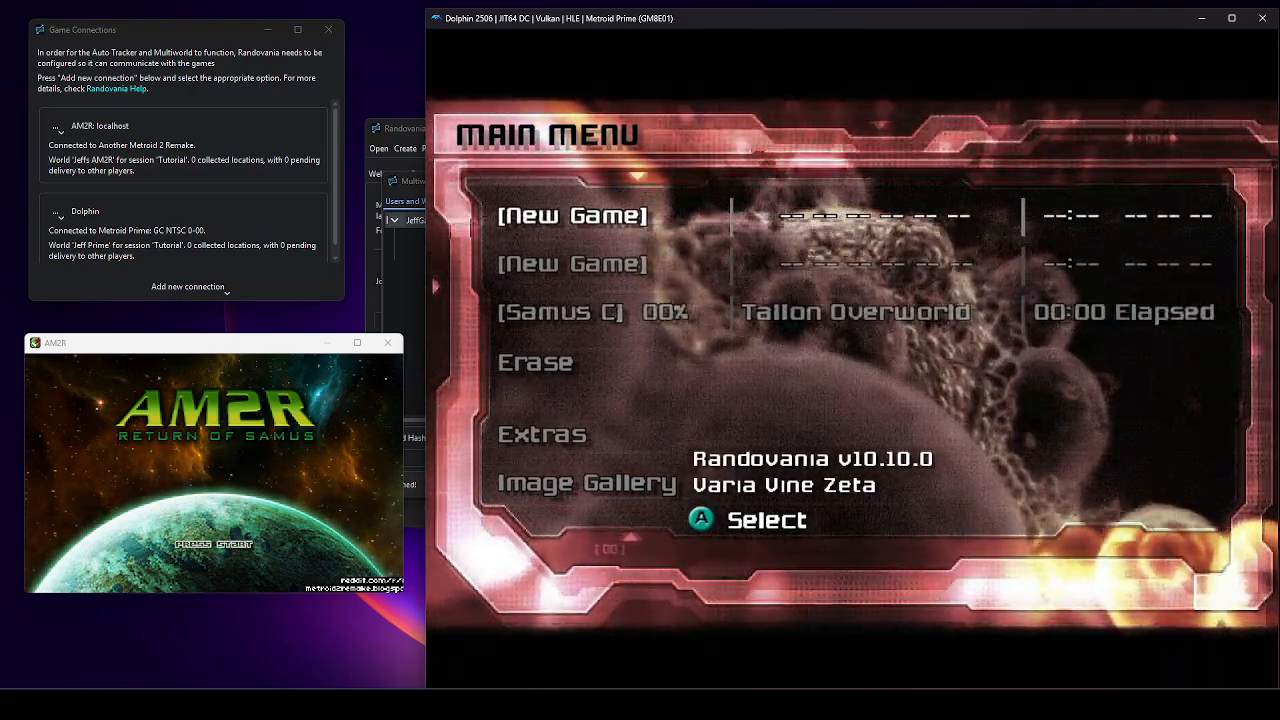
pyautogui.press('x')
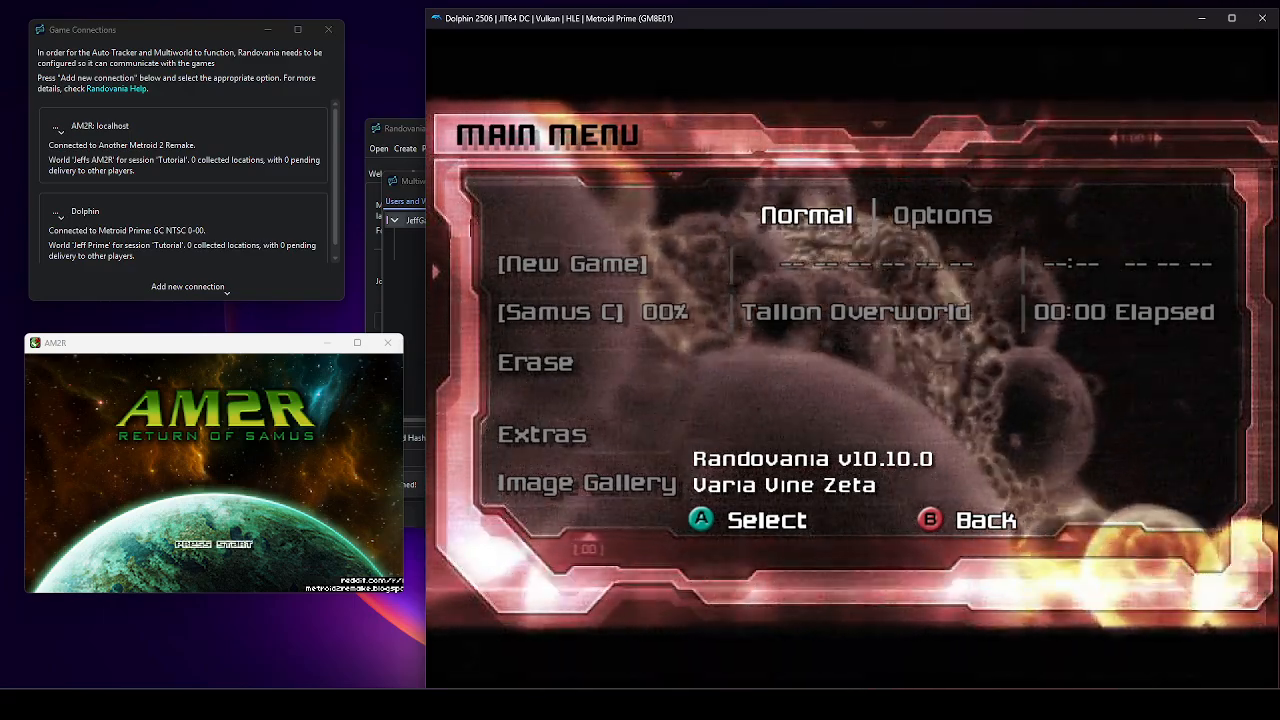
pyautogui.press('x')
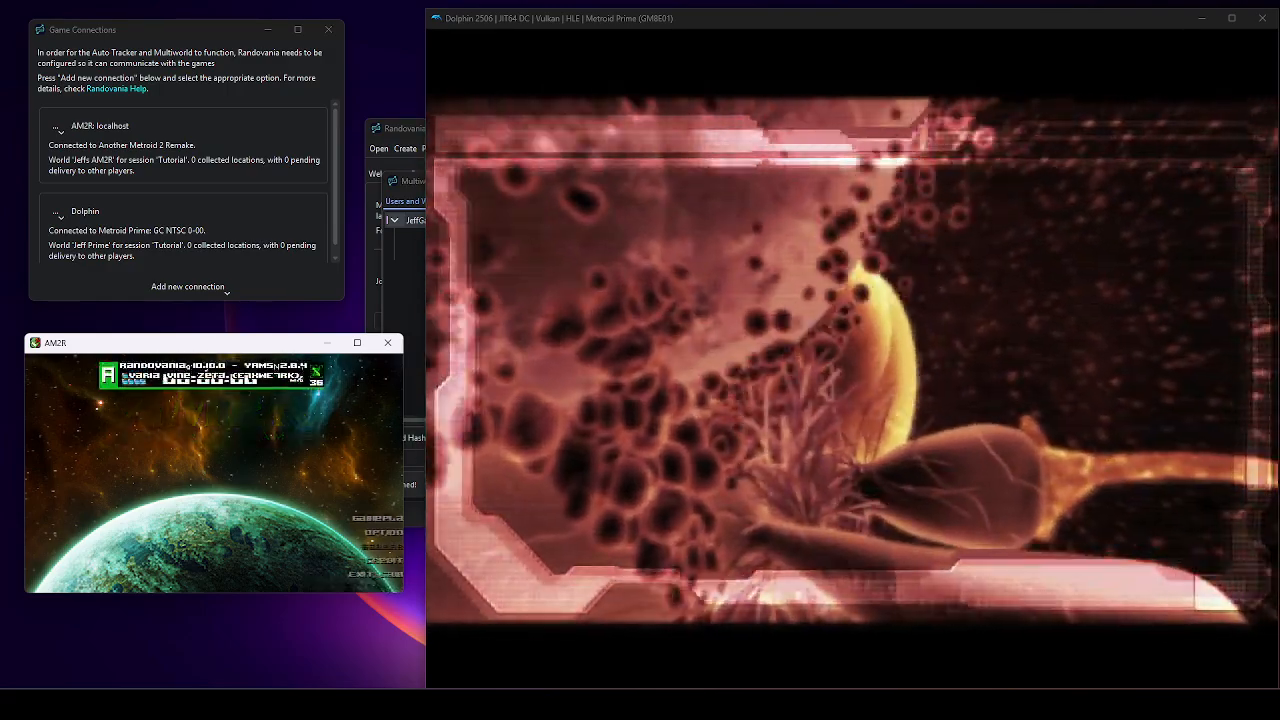
# Step: Start a new AM2R game in save slot B
pyautogui.press('Down')
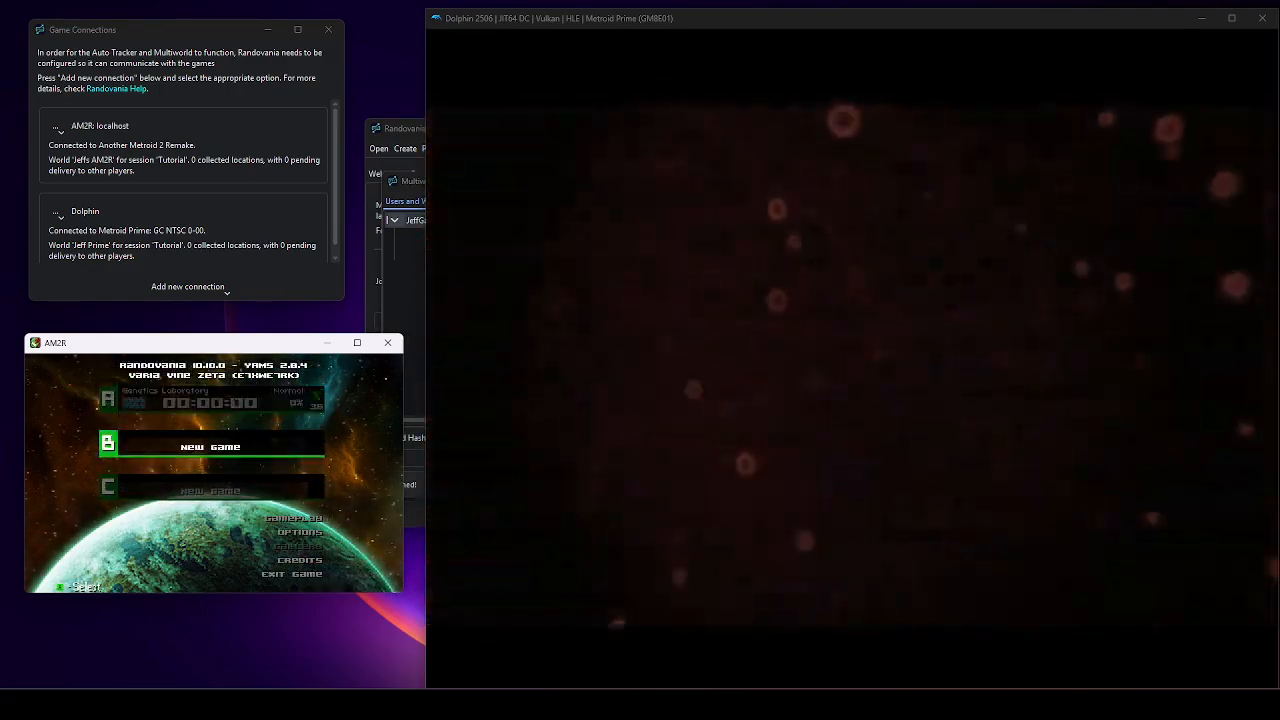
pyautogui.press('Return')
pyautogui.press('Return')
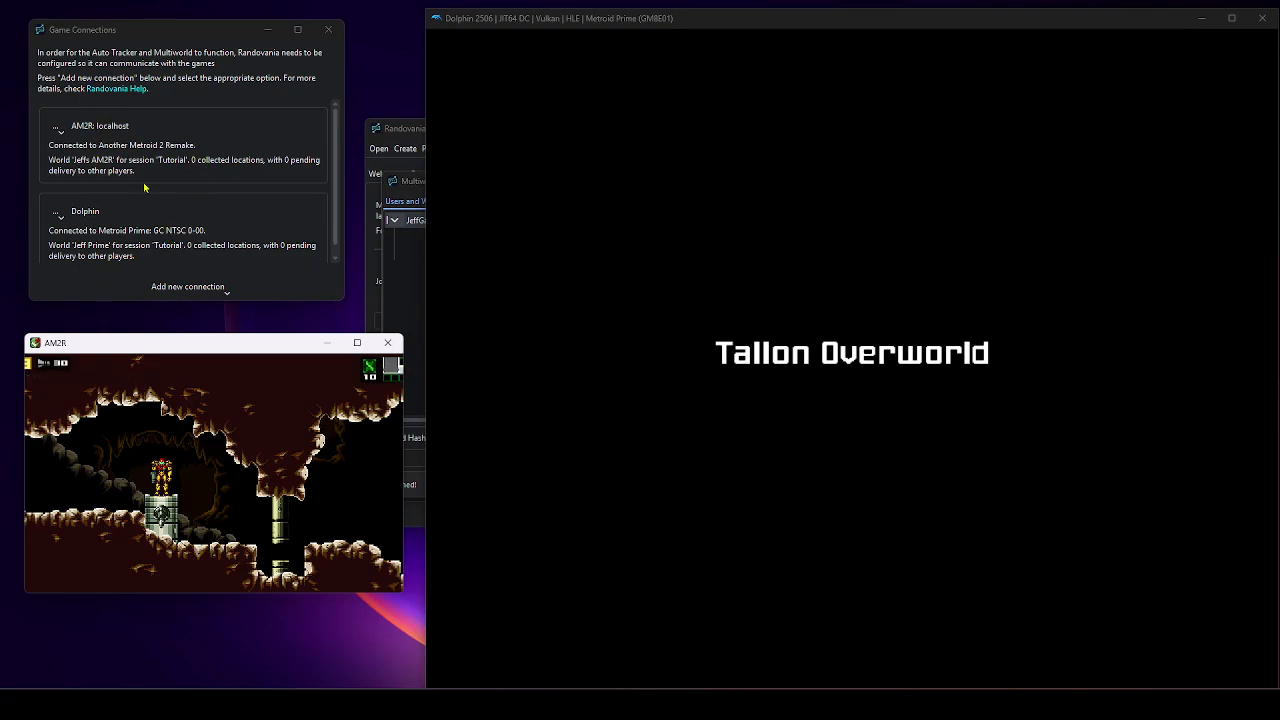
# Step: Check the status of both worlds in the Tutorial multiworld session, and return to Metroid Prime
pyautogui.scroll(-1, 144, 187)
pyautogui.click(411, 268)
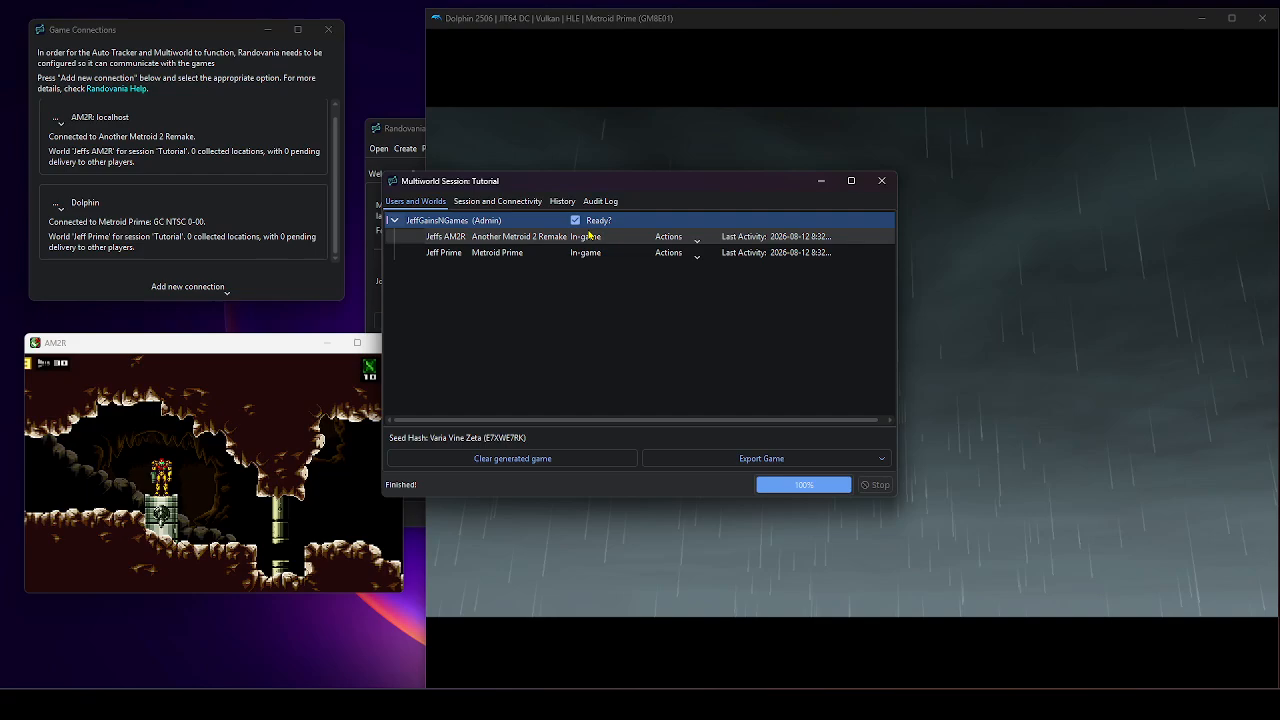
pyautogui.click(1006, 258)
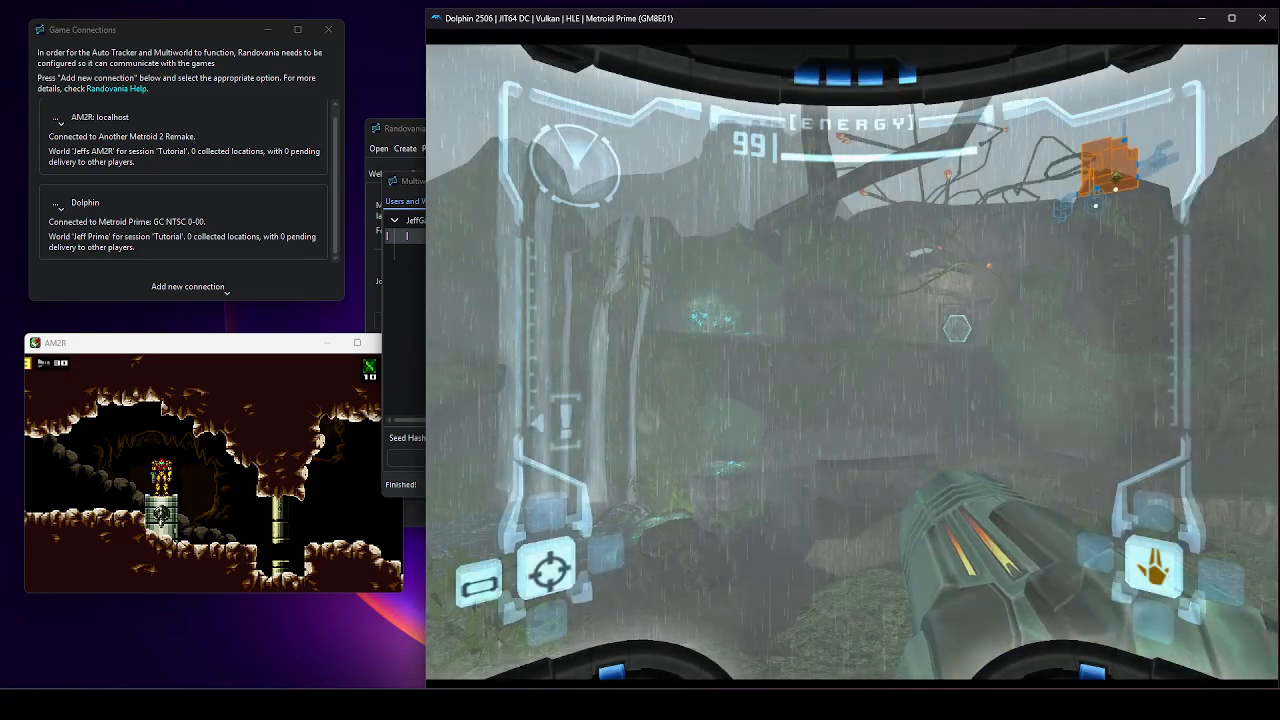
# Step: Switch to AM2R and take Samus from the starting platform across the Golden Temple exterior to the temple door
pyautogui.click(240, 450)
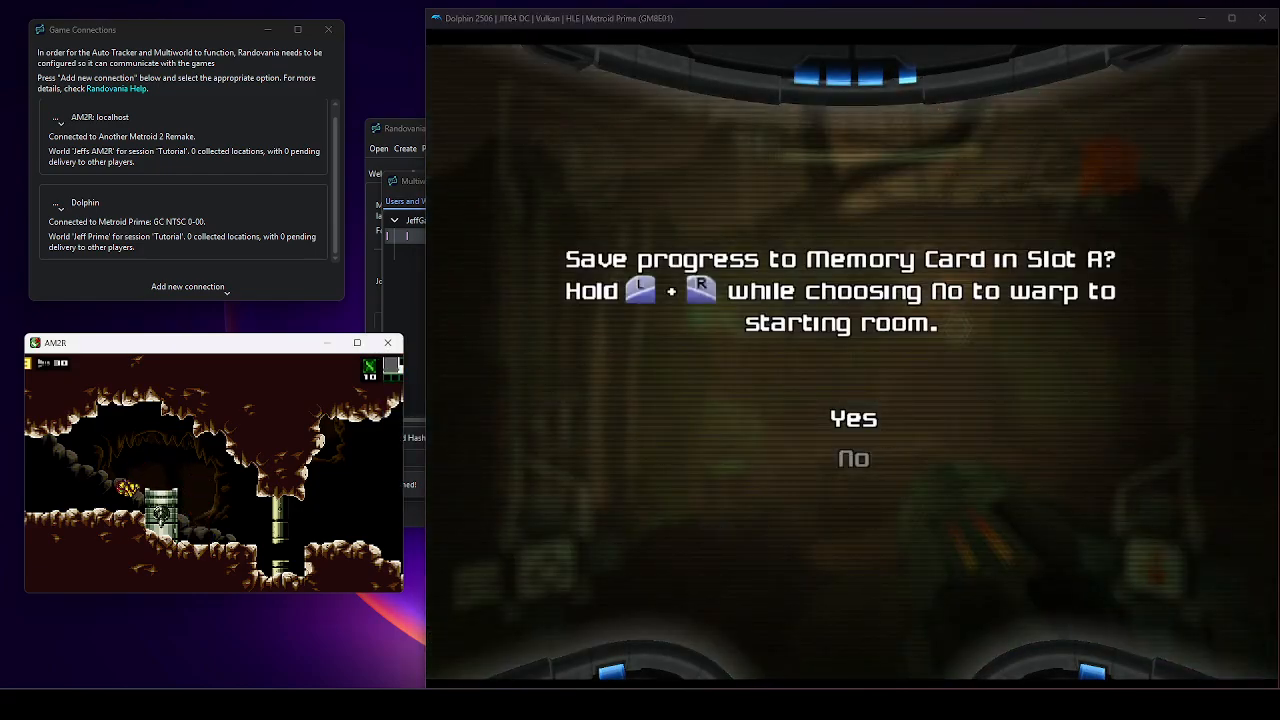
pyautogui.press('Left')
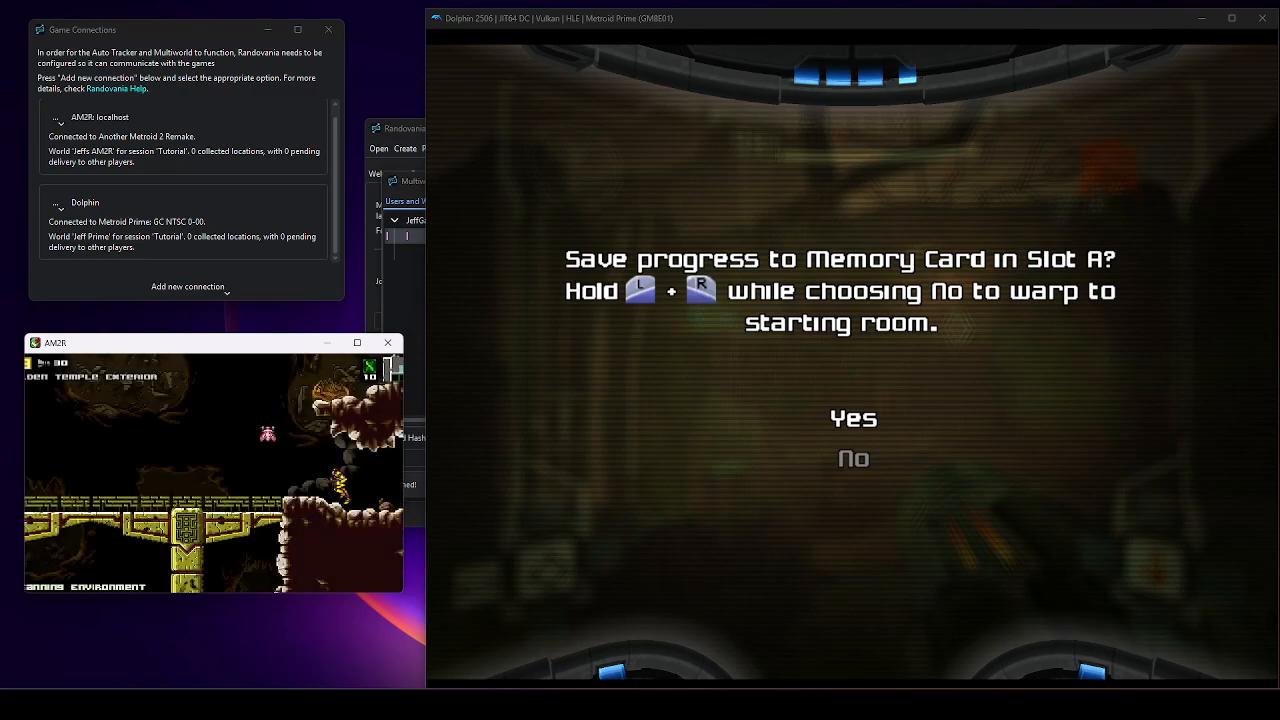
pyautogui.press('Left')
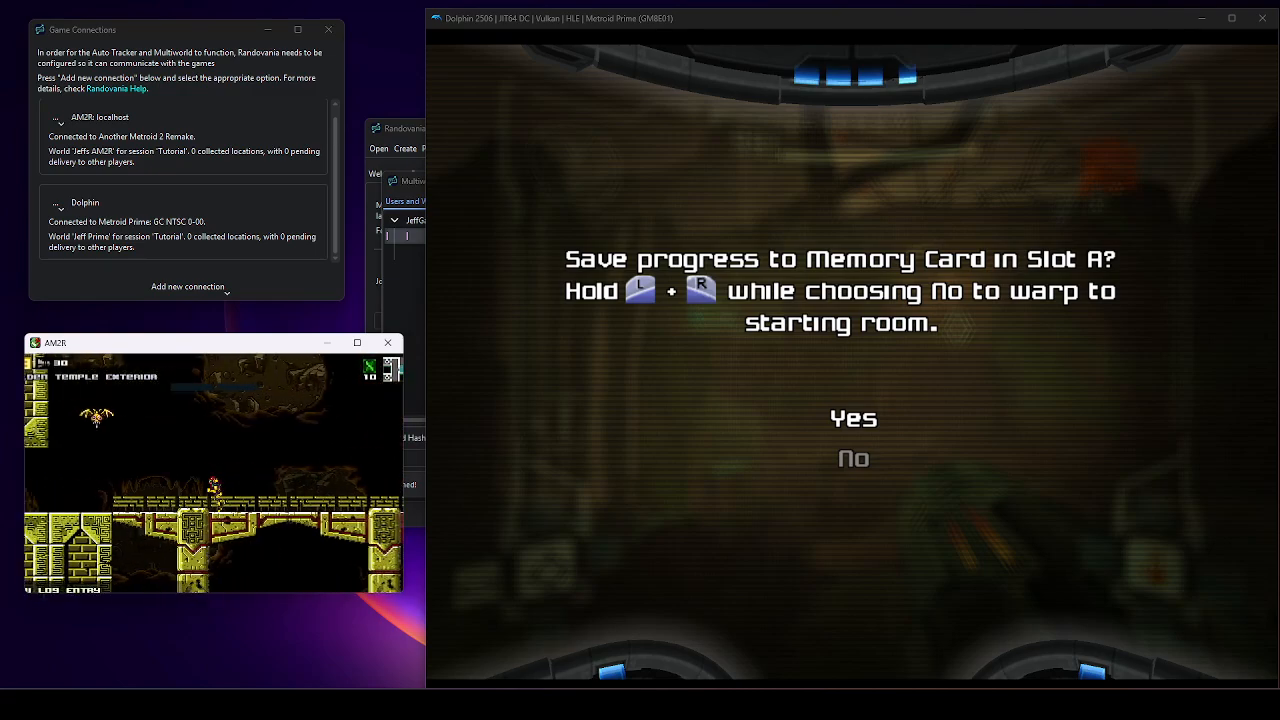
pyautogui.press('Left')
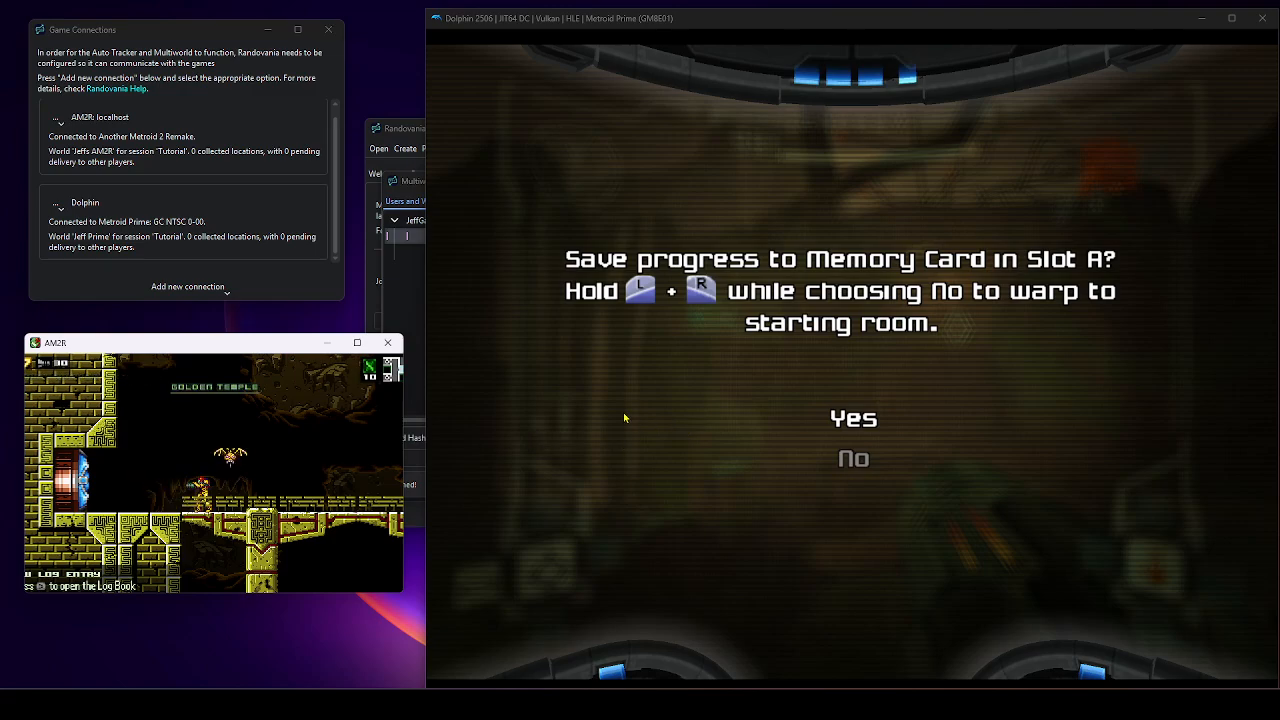
pyautogui.press('Left')
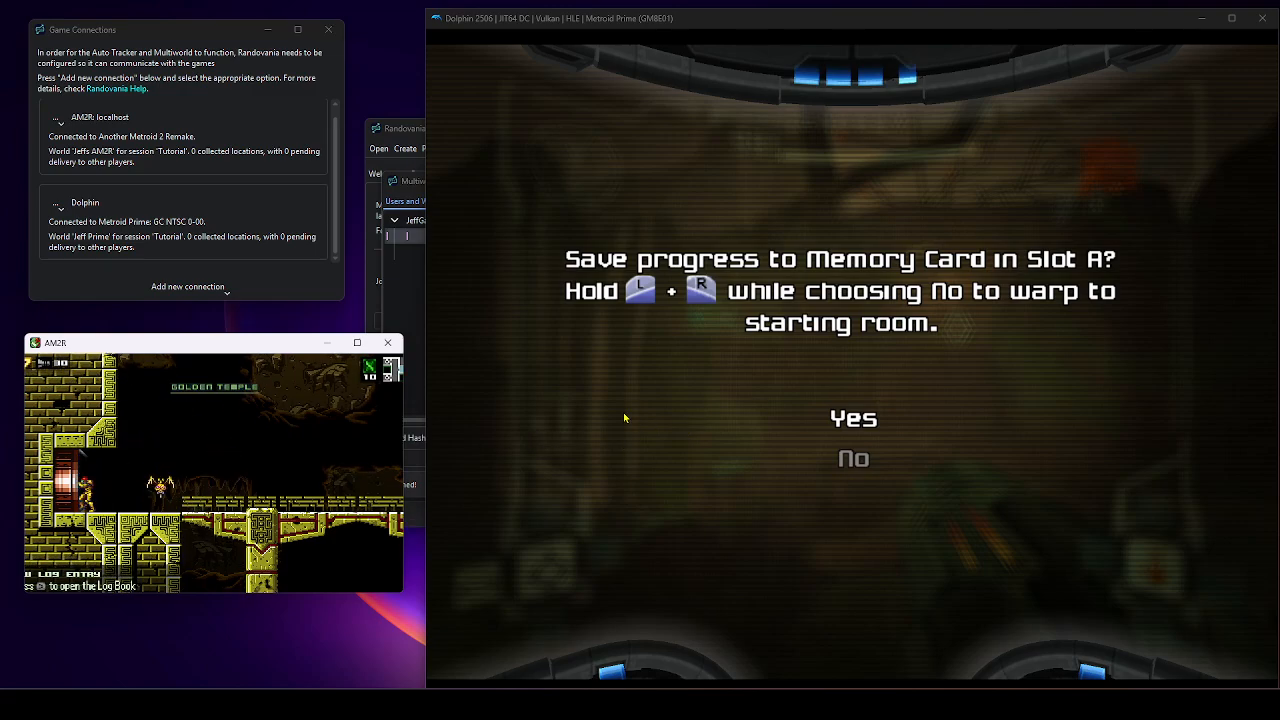
# Step: Decline saving to the memory card in Metroid Prime and dismiss the message to resume the game
pyautogui.click(624, 418)
pyautogui.press('Down')
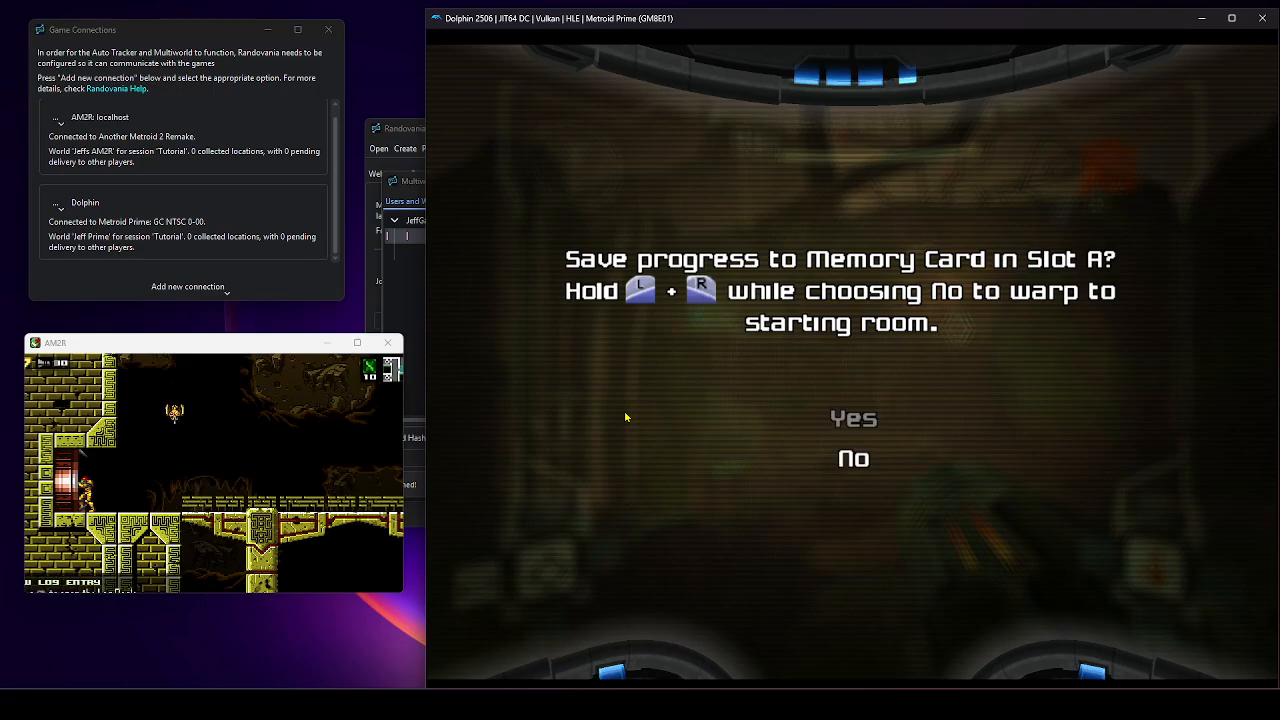
pyautogui.press('x')
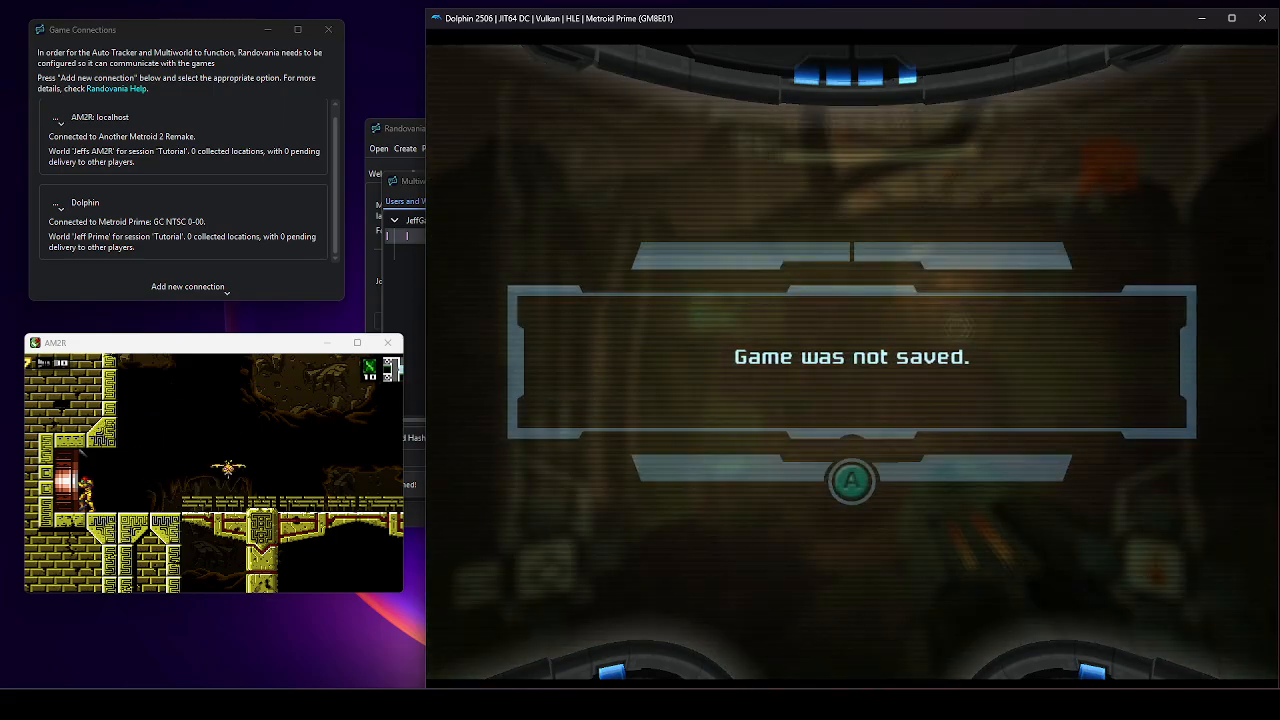
pyautogui.press('x')
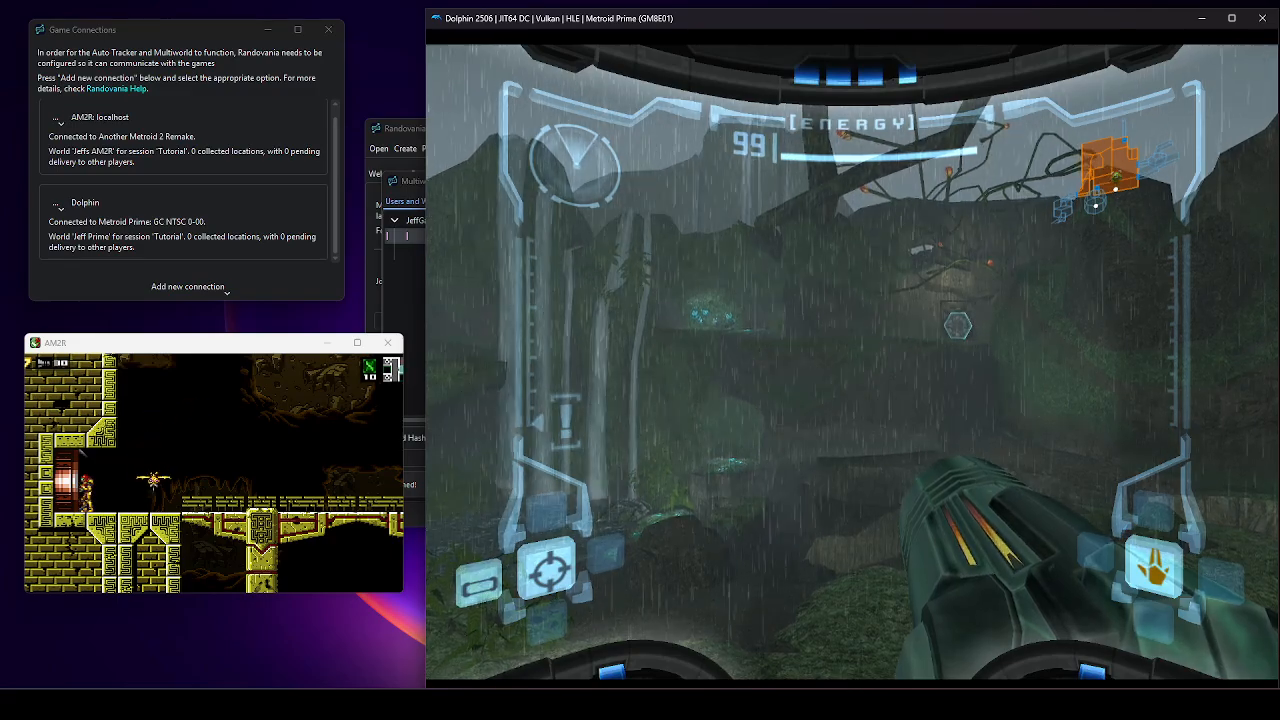
# Step: Return to AM2R, cross the Golden Temple East Hall into the adjoining hallway and collect its first item
pyautogui.hotkey('alt', 'Tab')
pyautogui.press('Left')
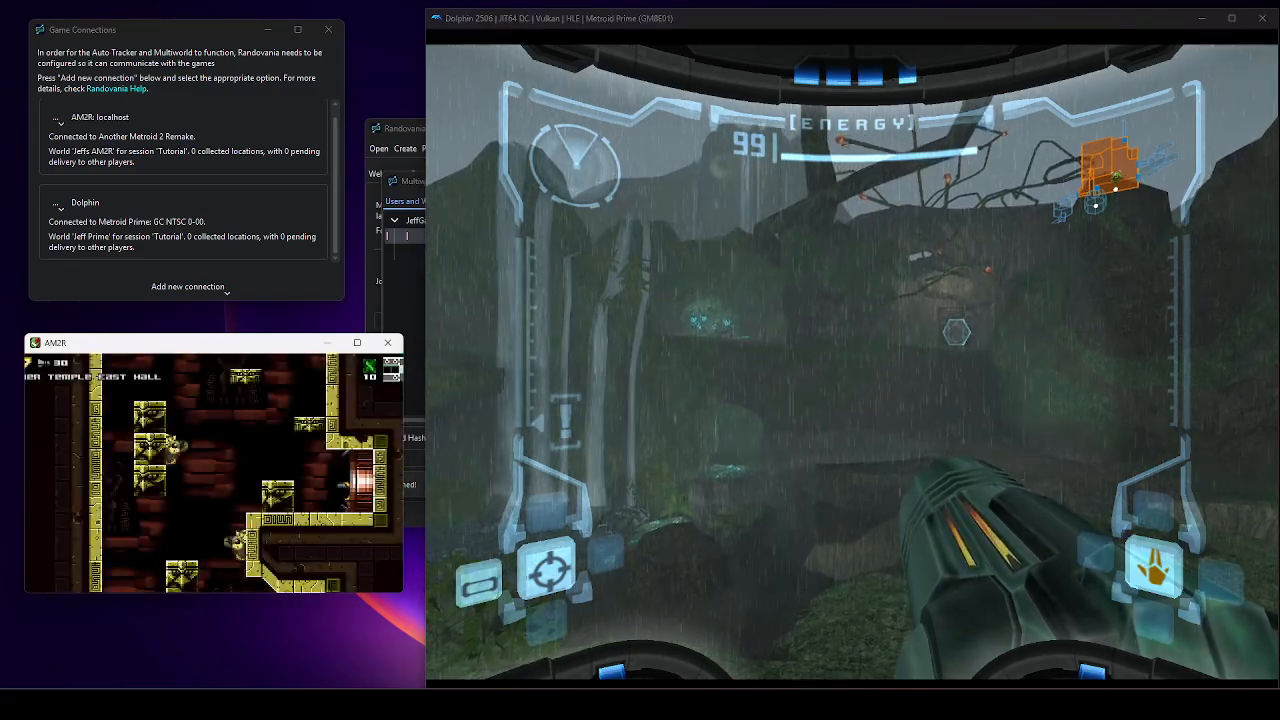
pyautogui.press('Left')
pyautogui.press('z')
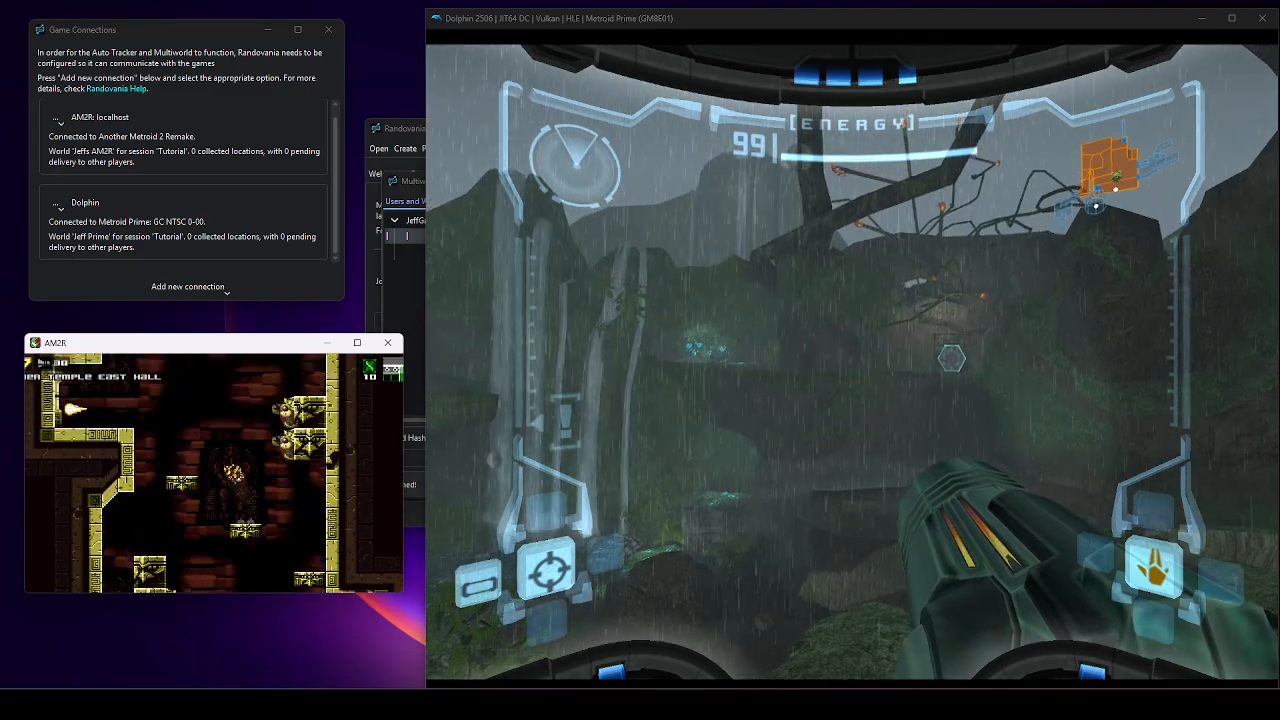
pyautogui.press('Right')
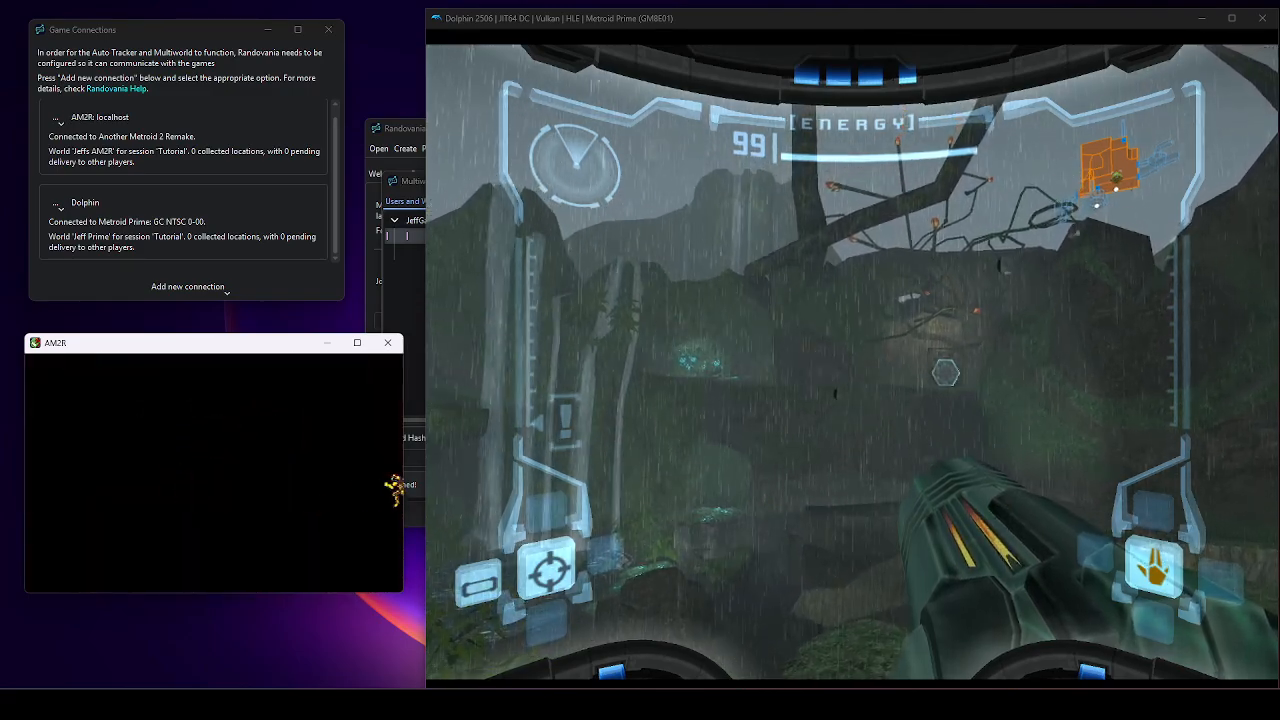
pyautogui.press('Left')
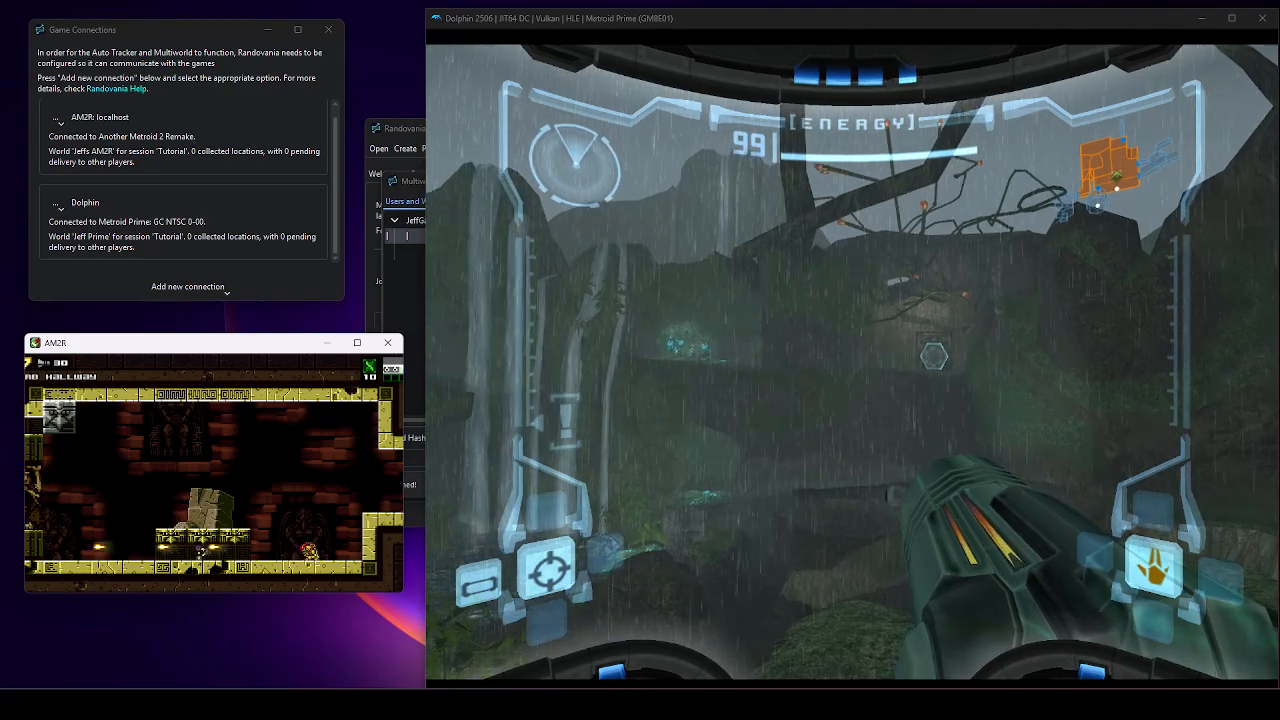
pyautogui.press('Left')
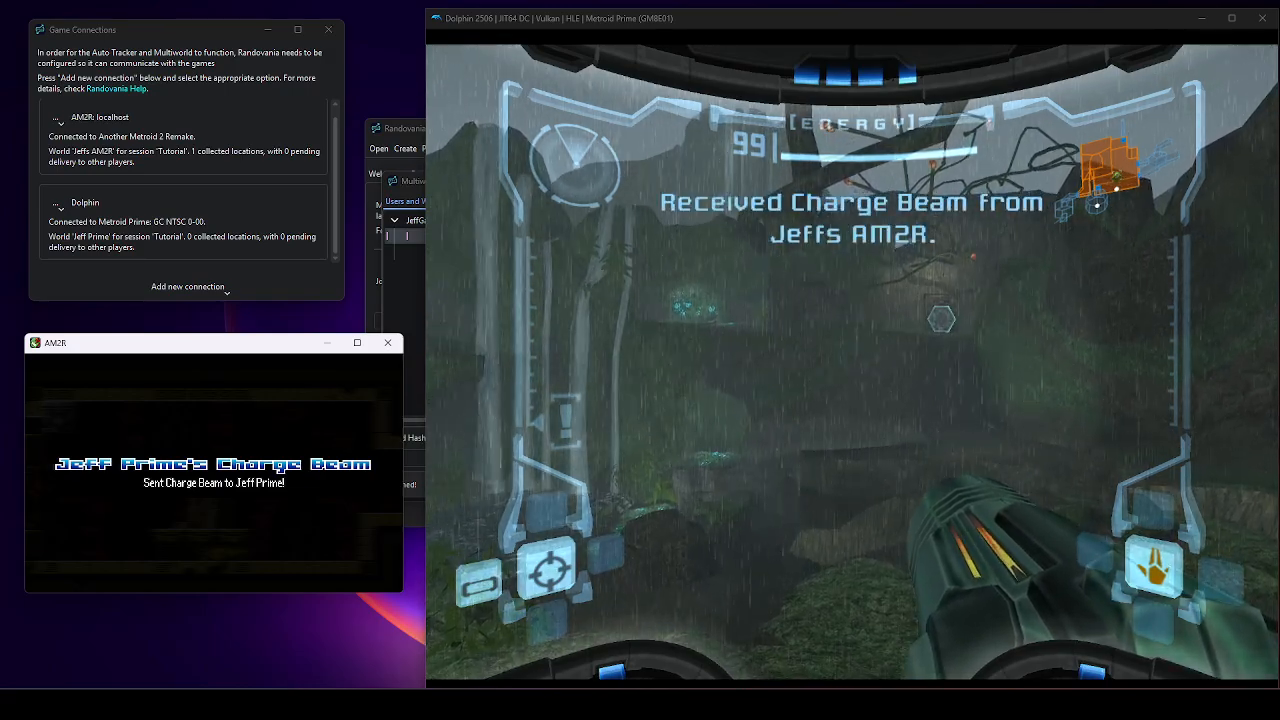
# Step: Continue along the AM2R hallway past the statues and collect the item hidden among the blocks beneath the platform
pyautogui.press('Left')
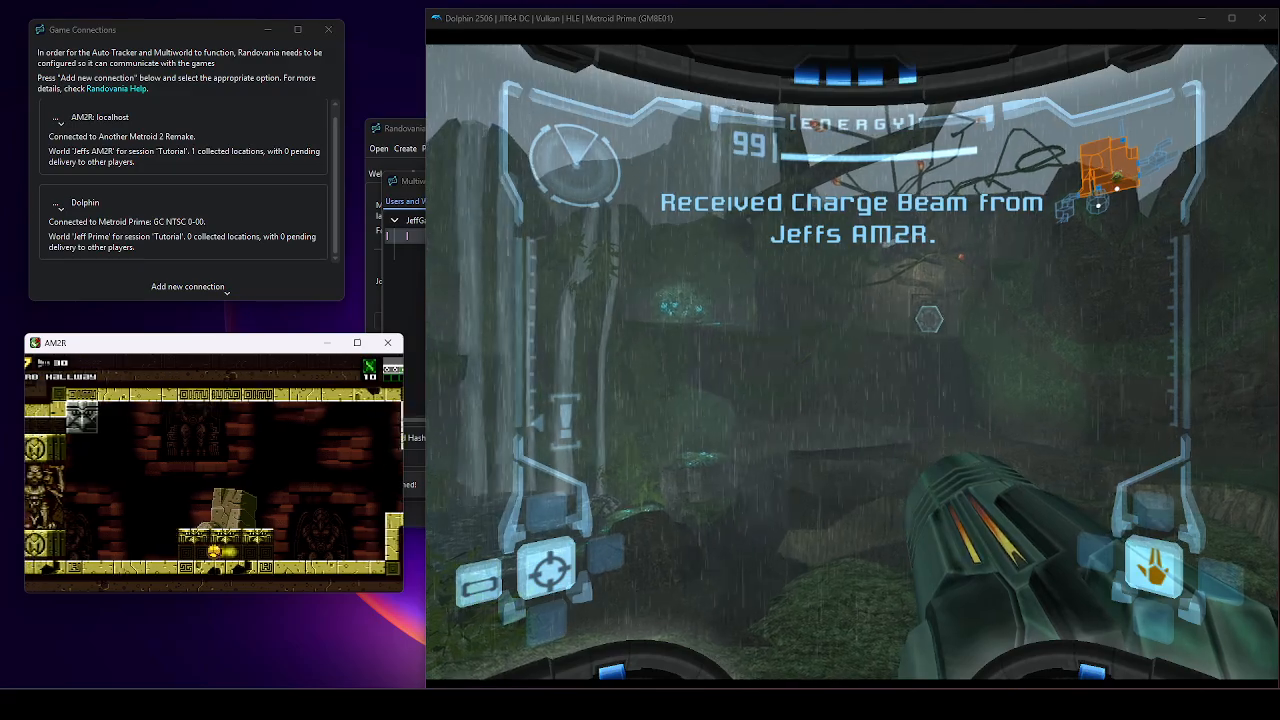
pyautogui.press('Left')
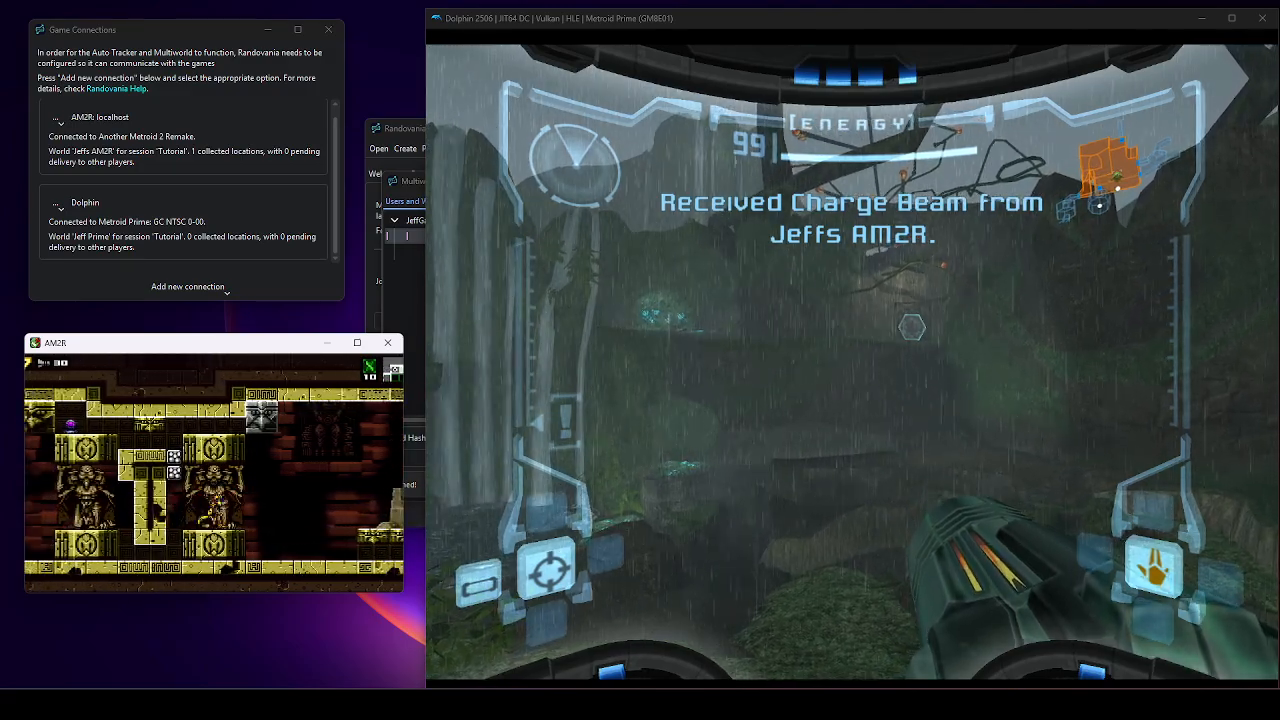
pyautogui.press('Left')
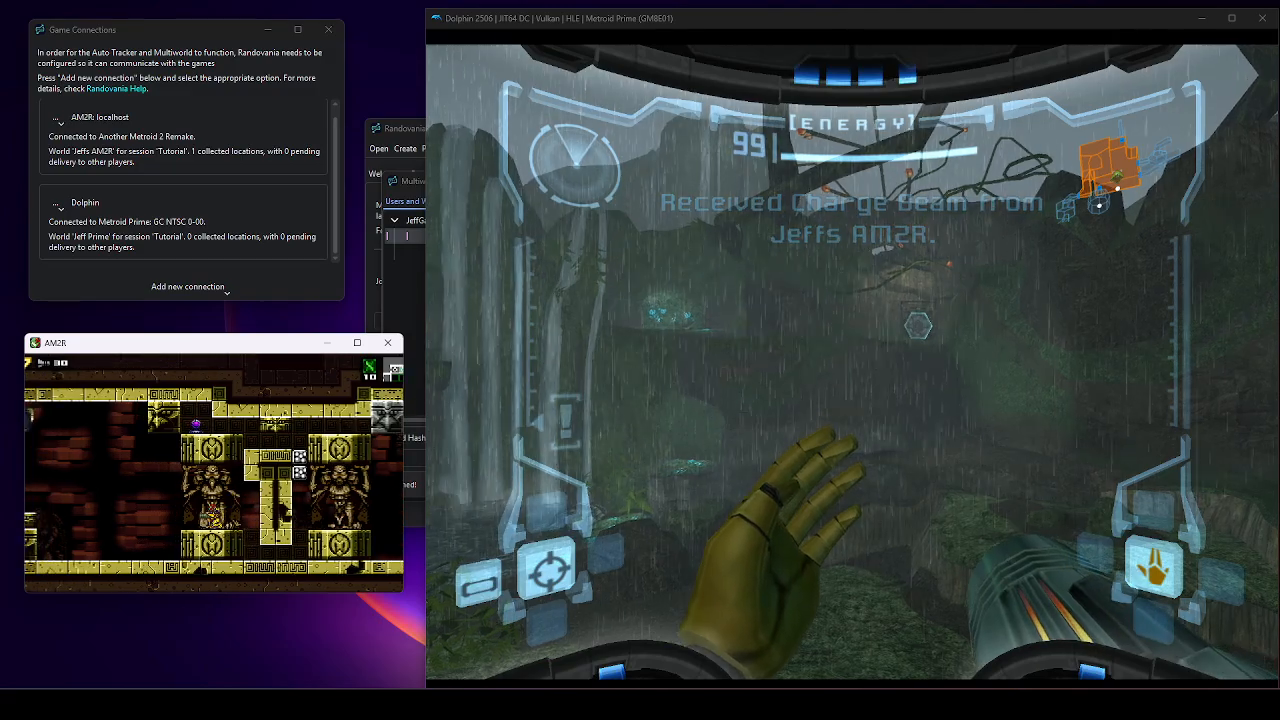
pyautogui.press('Left')
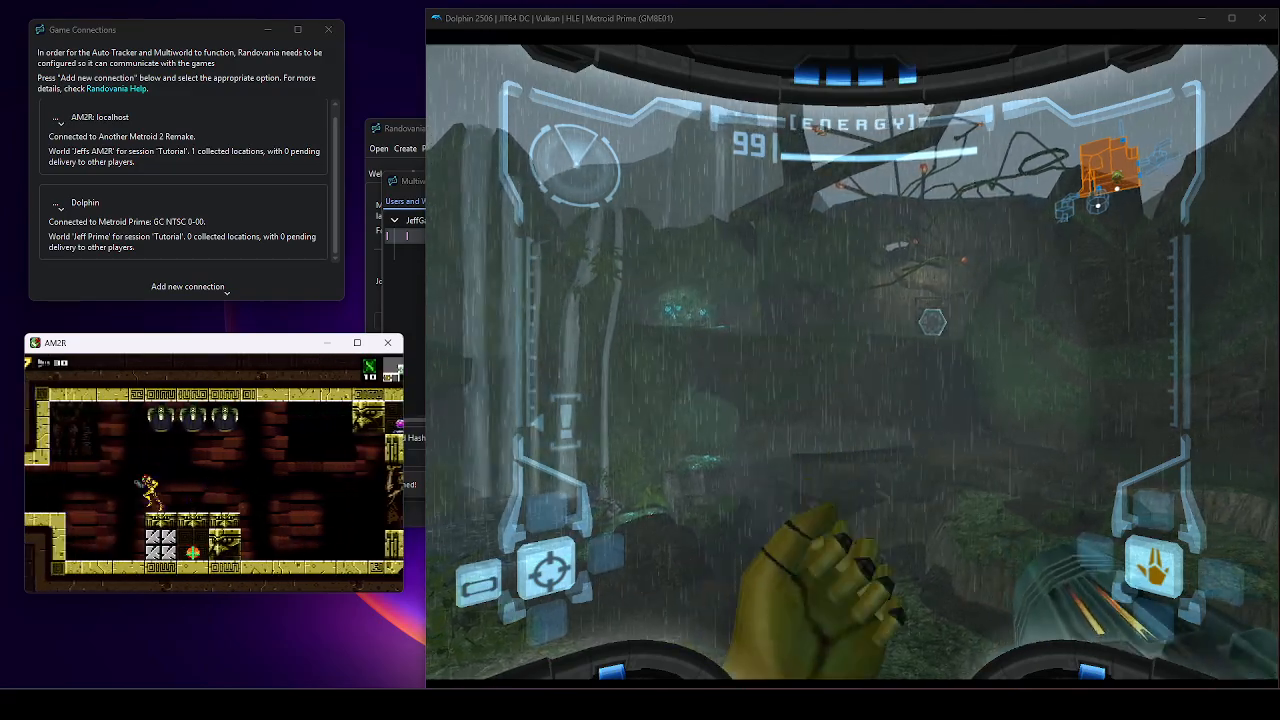
pyautogui.press('Right')
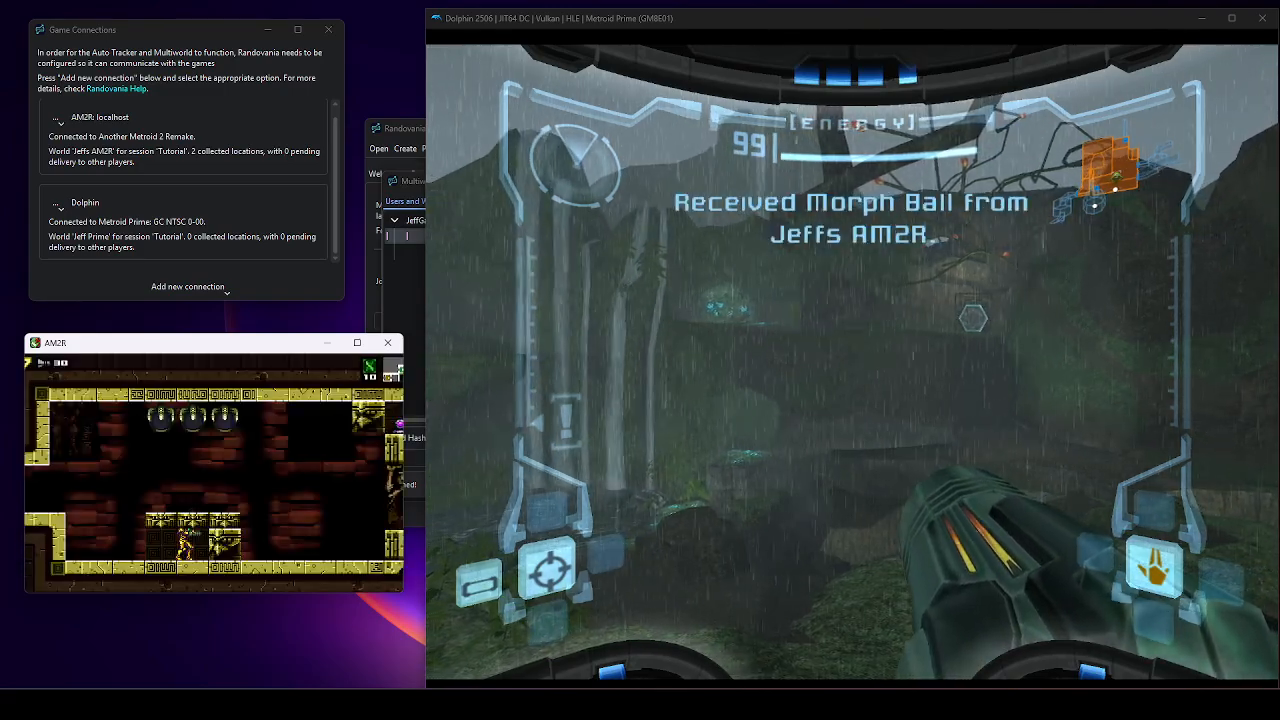
# Step: Review the pickups exchanged in the Tutorial session's history, with its window moved away from the Metroid Prime view
pyautogui.click(610, 385)
pyautogui.click(412, 281)
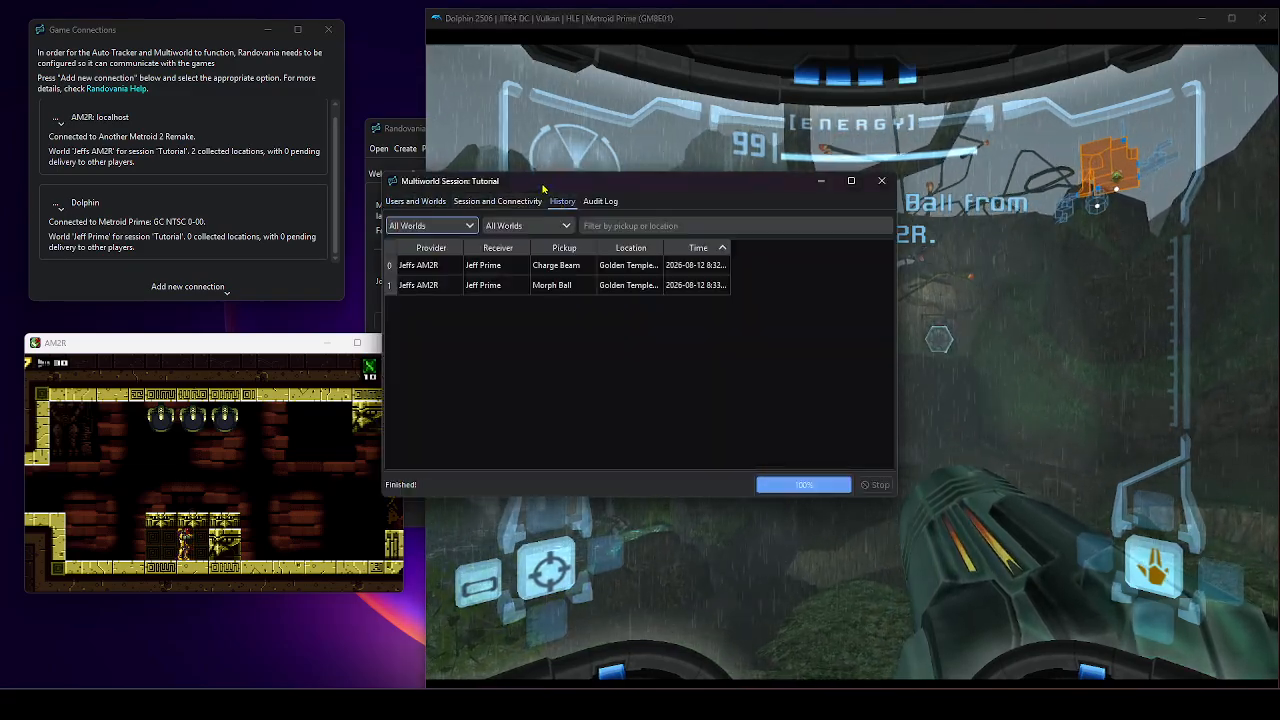
pyautogui.moveTo(543, 188); pyautogui.dragTo(237, 167)
pyautogui.click(250, 243)
pyautogui.click(246, 263)
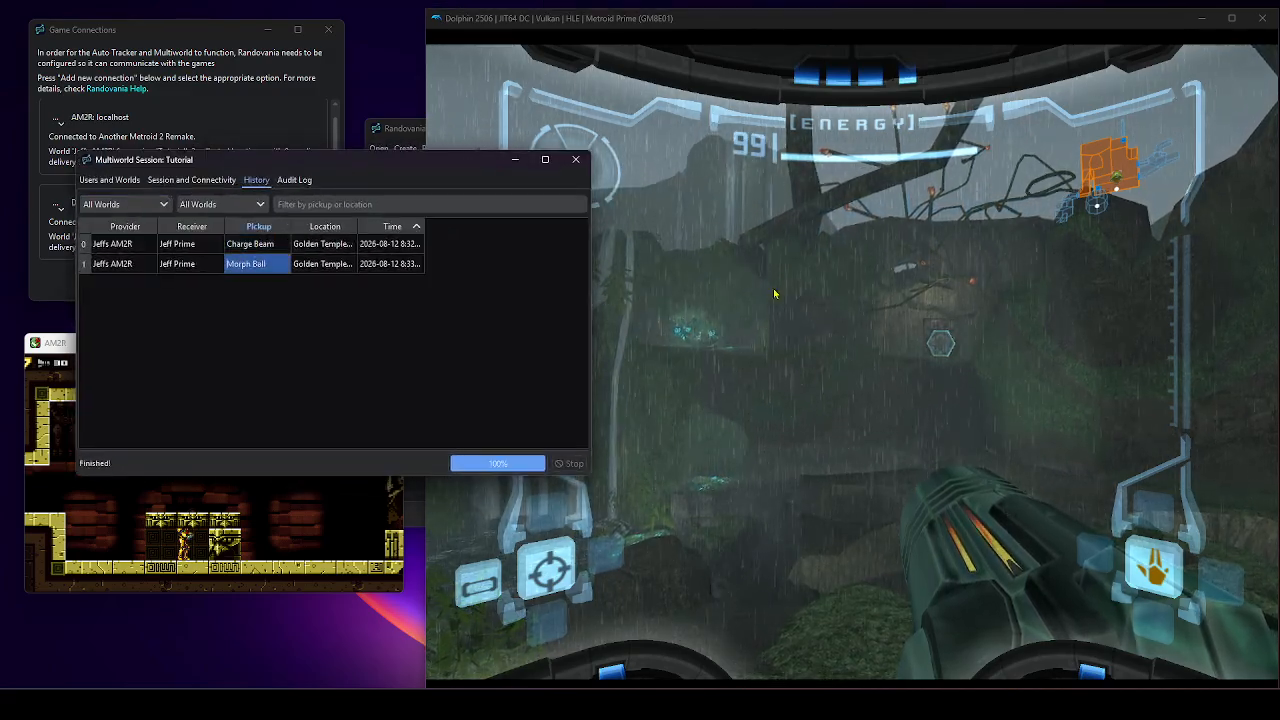
# Step: Collect the item near the ship in Metroid Prime's Tallon Overworld, and switch back to AM2R
pyautogui.click(774, 294)
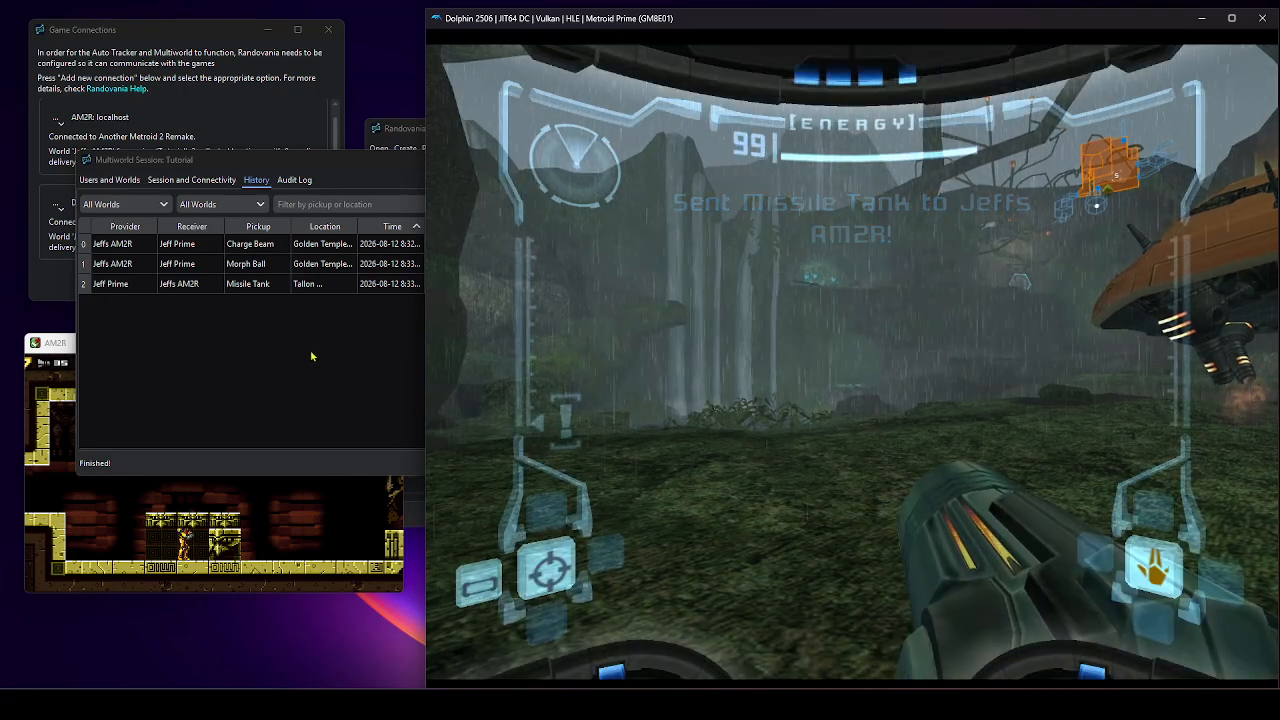
pyautogui.hotkey('alt', 'Tab')
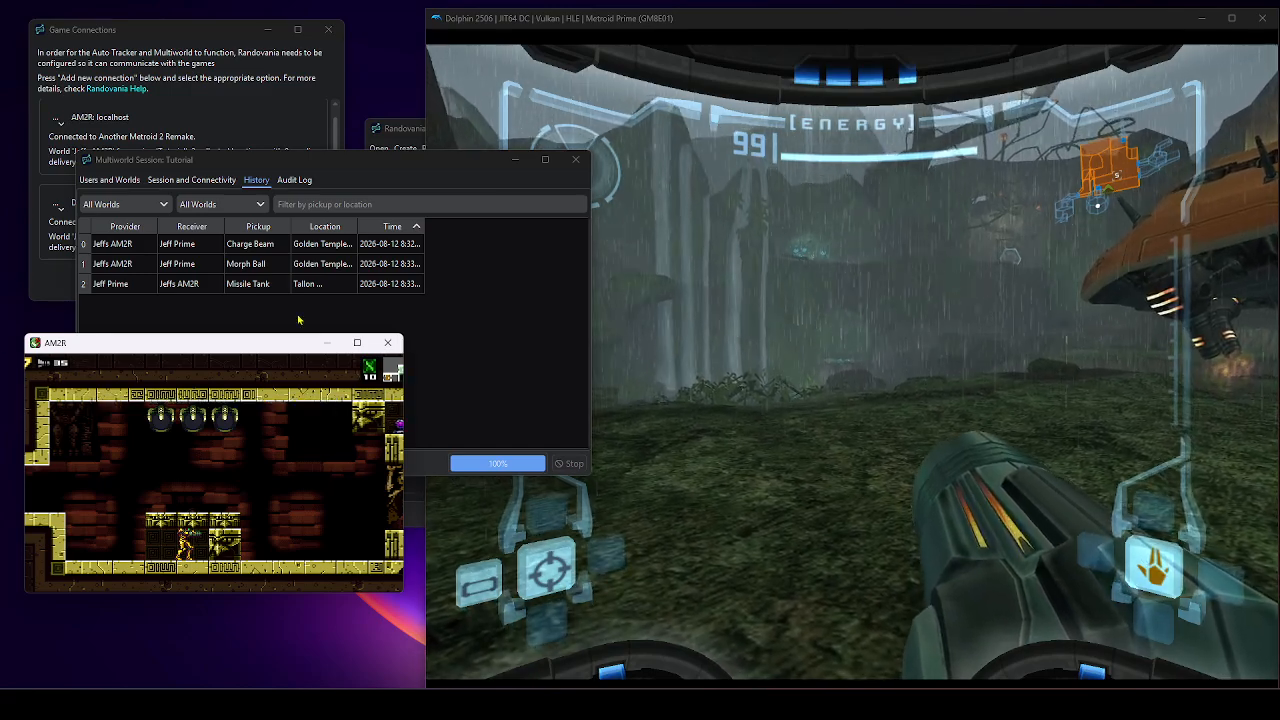
# Step: Move the Multiworld Session window over the Dolphin window so that Game Connections and AM2R are uncovered
pyautogui.moveTo(466, 168); pyautogui.dragTo(706, 136)
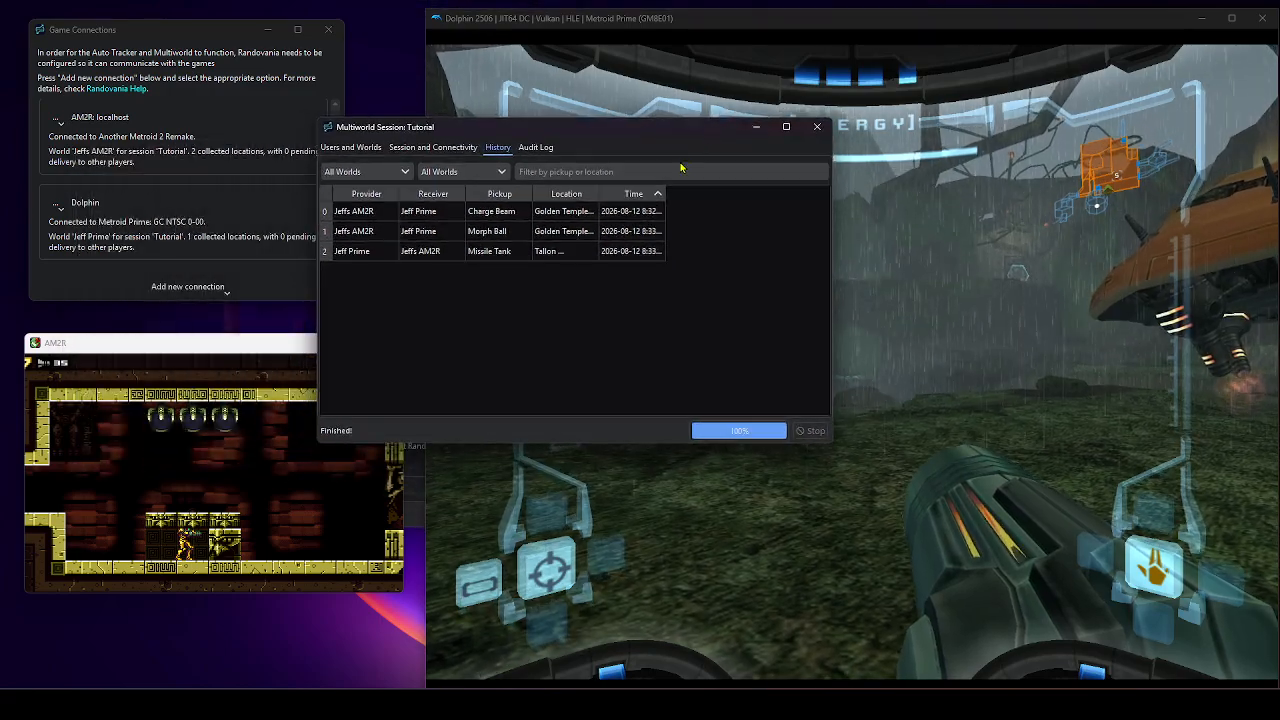
pyautogui.moveTo(624, 700)
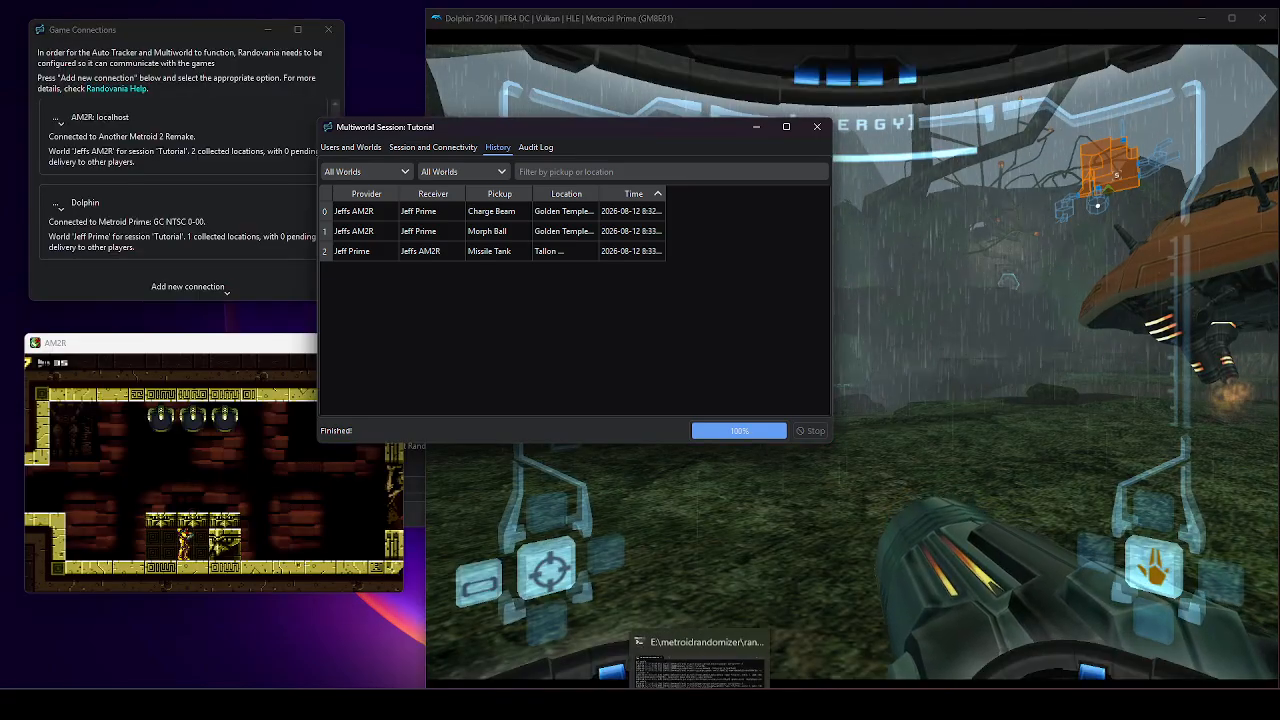
pyautogui.moveTo(727, 700)
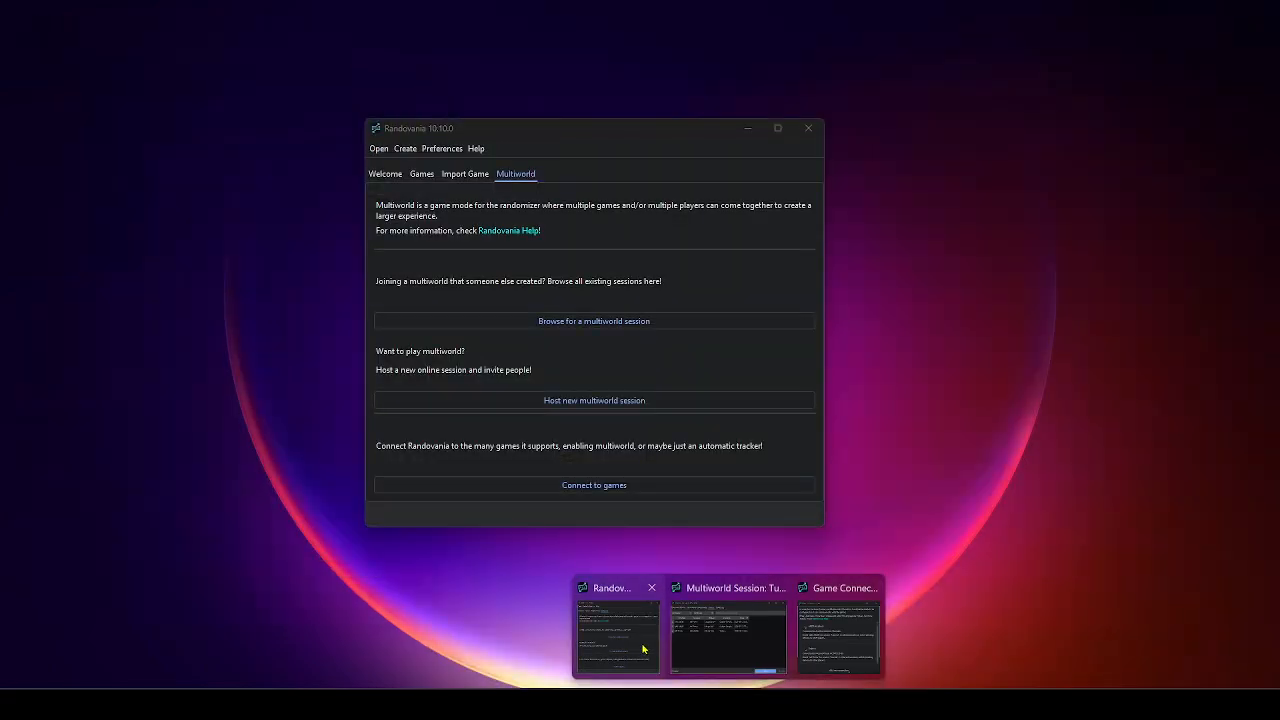
pyautogui.moveTo(826, 651)
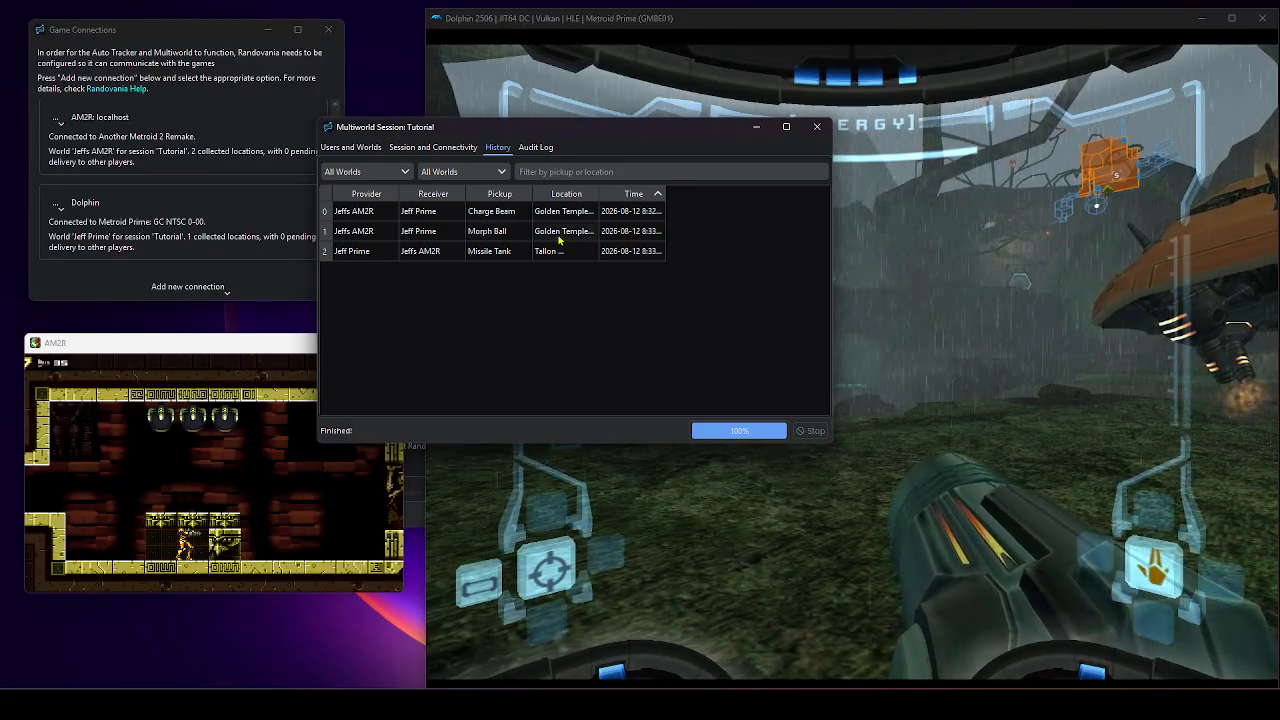
pyautogui.moveTo(585, 148); pyautogui.dragTo(794, 142)
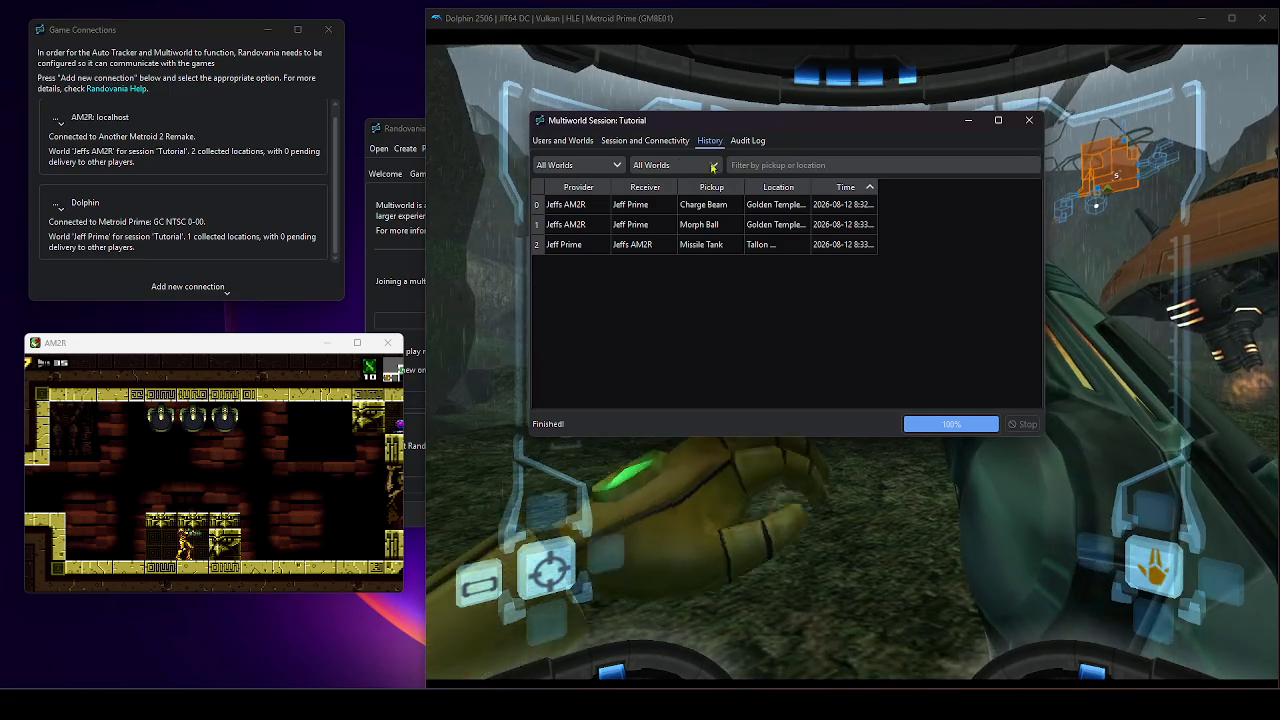
# Step: Examine the session's administration and connectivity details, and its list of users and worlds
pyautogui.click(643, 140)
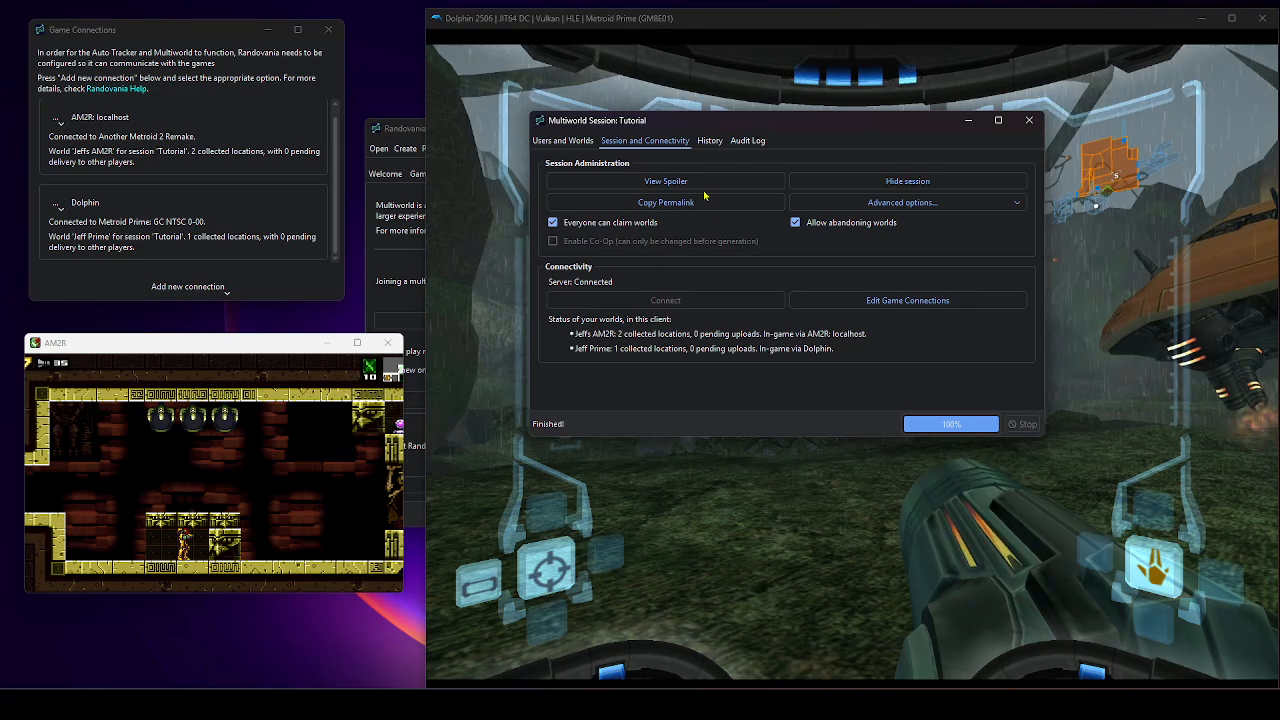
pyautogui.click(581, 143)
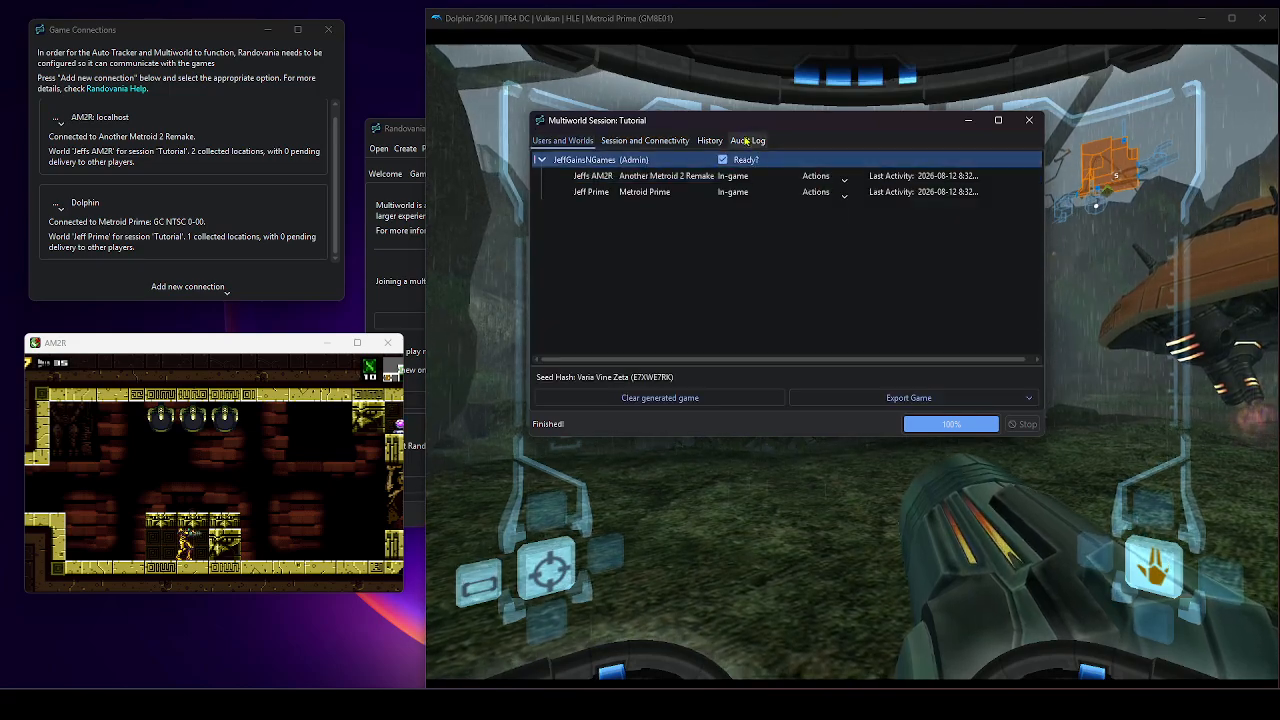
pyautogui.click(850, 191)
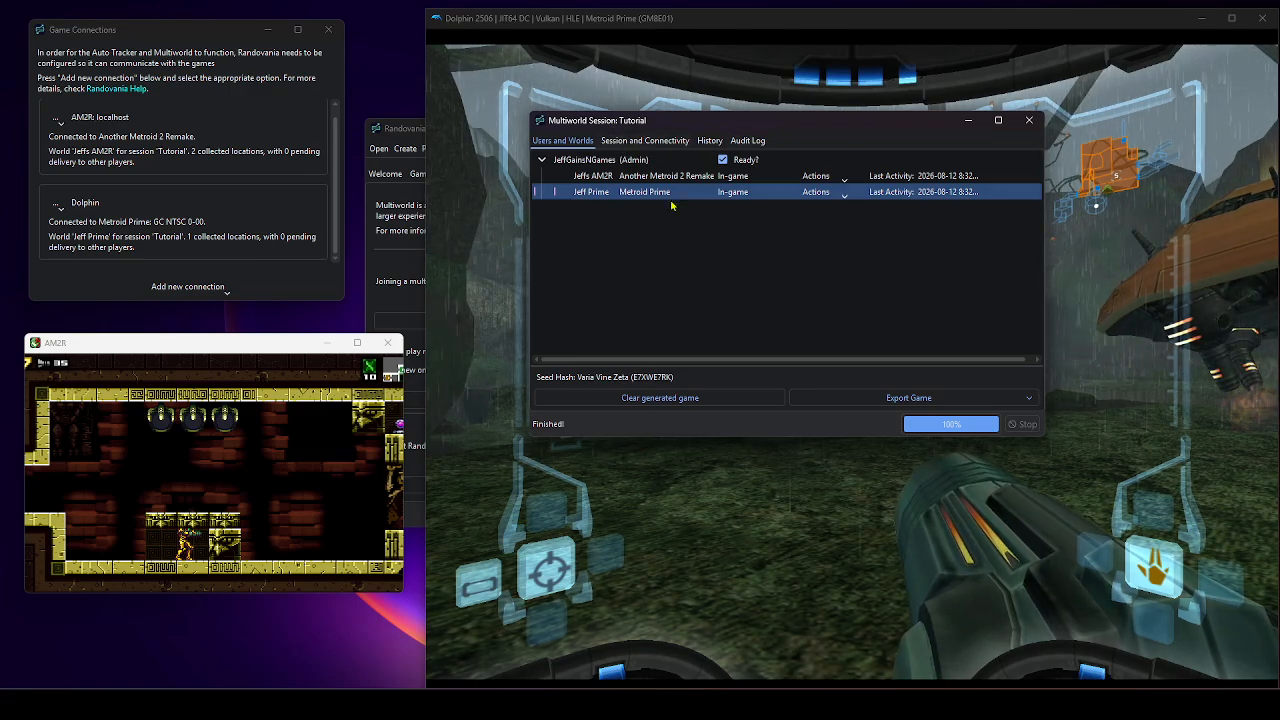
pyautogui.press('Up')
pyautogui.press('Up')
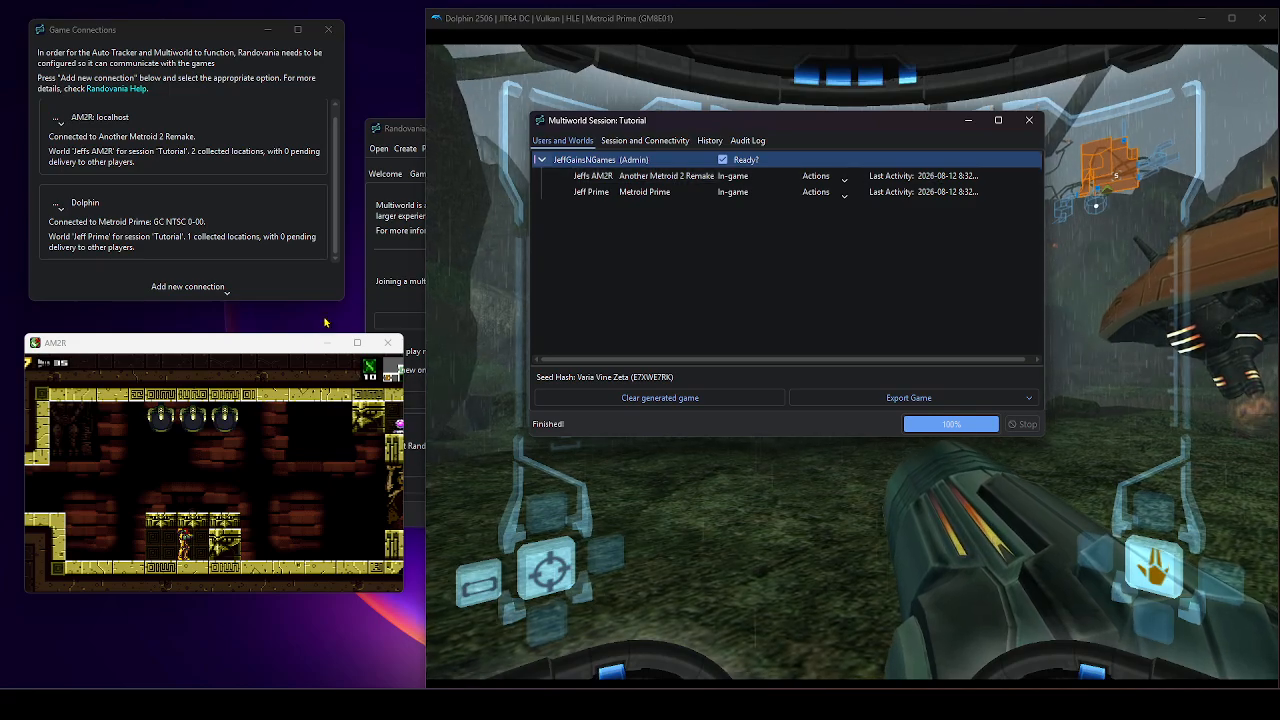
# Step: Close the Tutorial session window, bring the Randovania main window forward, and review the AM2R and Dolphin connection statuses
pyautogui.click(1028, 120)
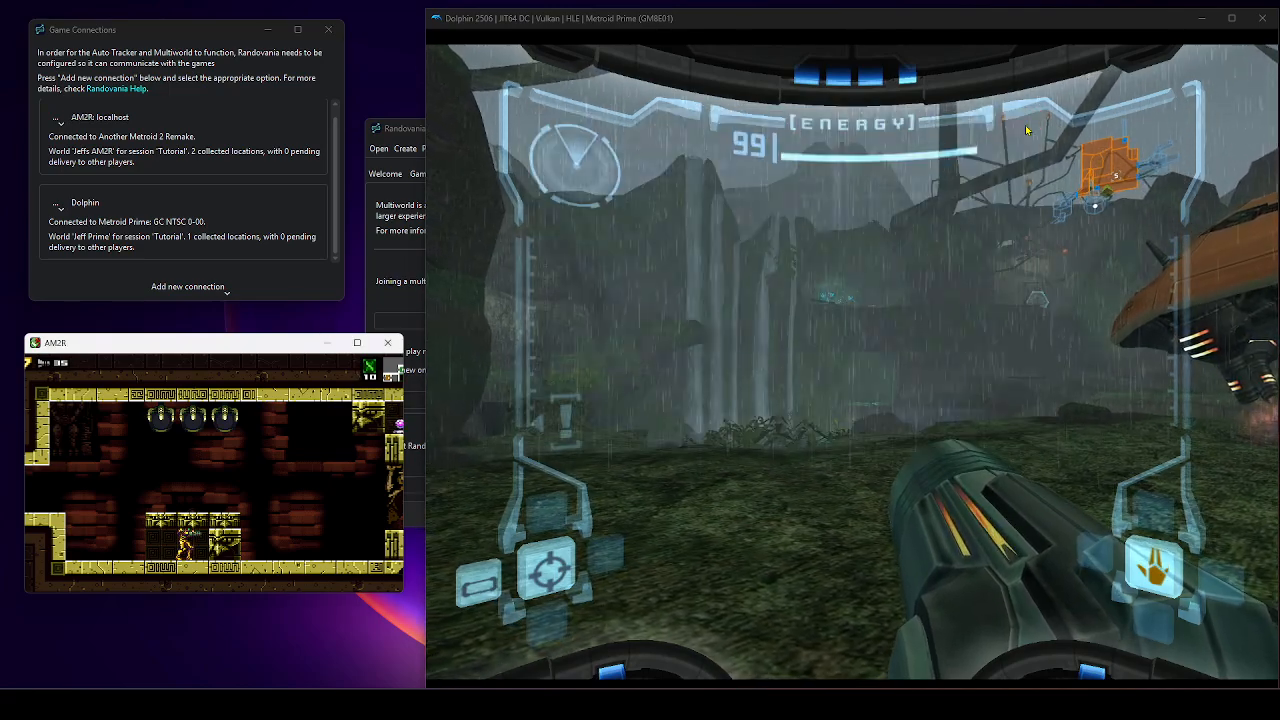
pyautogui.click(401, 288)
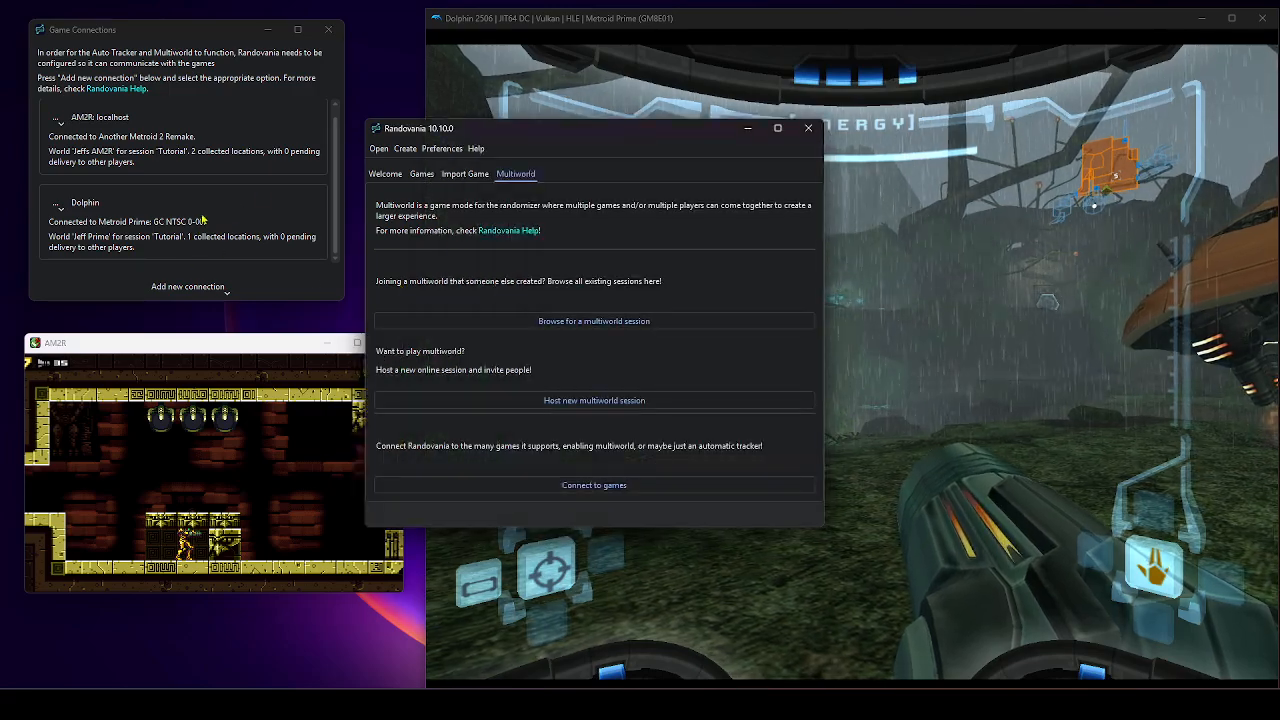
pyautogui.scroll(1, 108, 143)
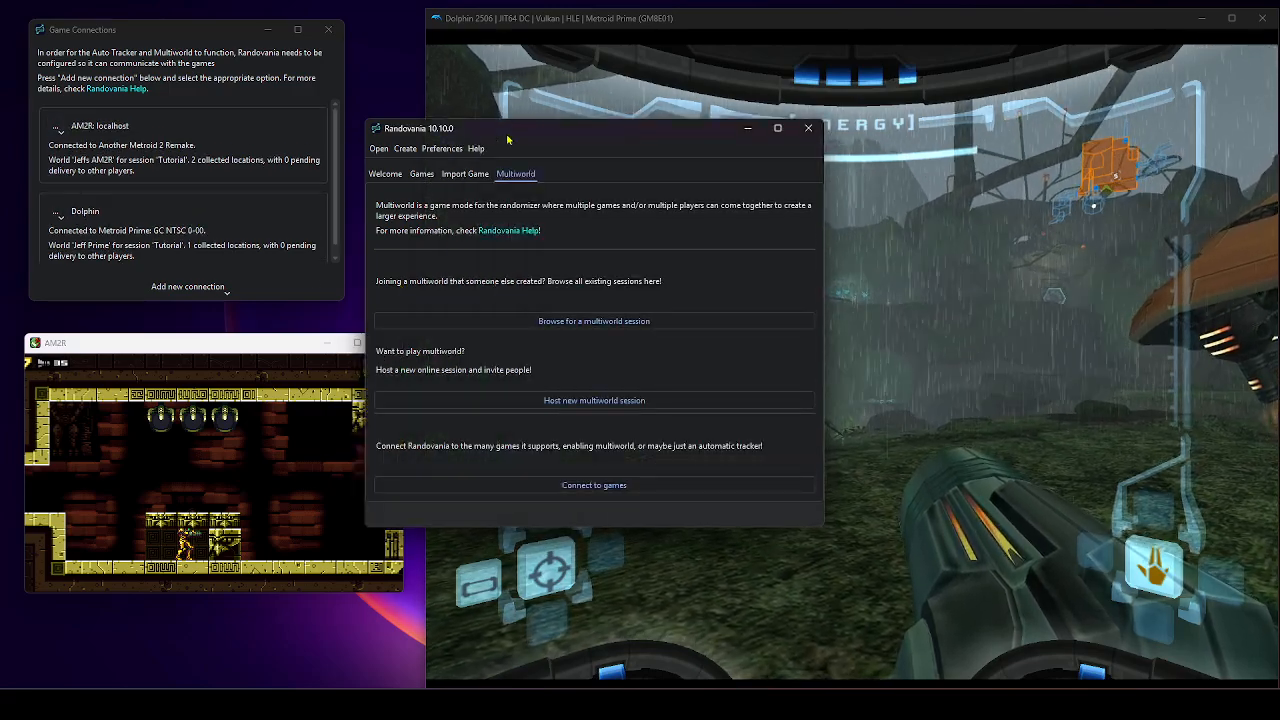
pyautogui.scroll(-1, 156, 229)
pyautogui.scroll(1, 139, 214)
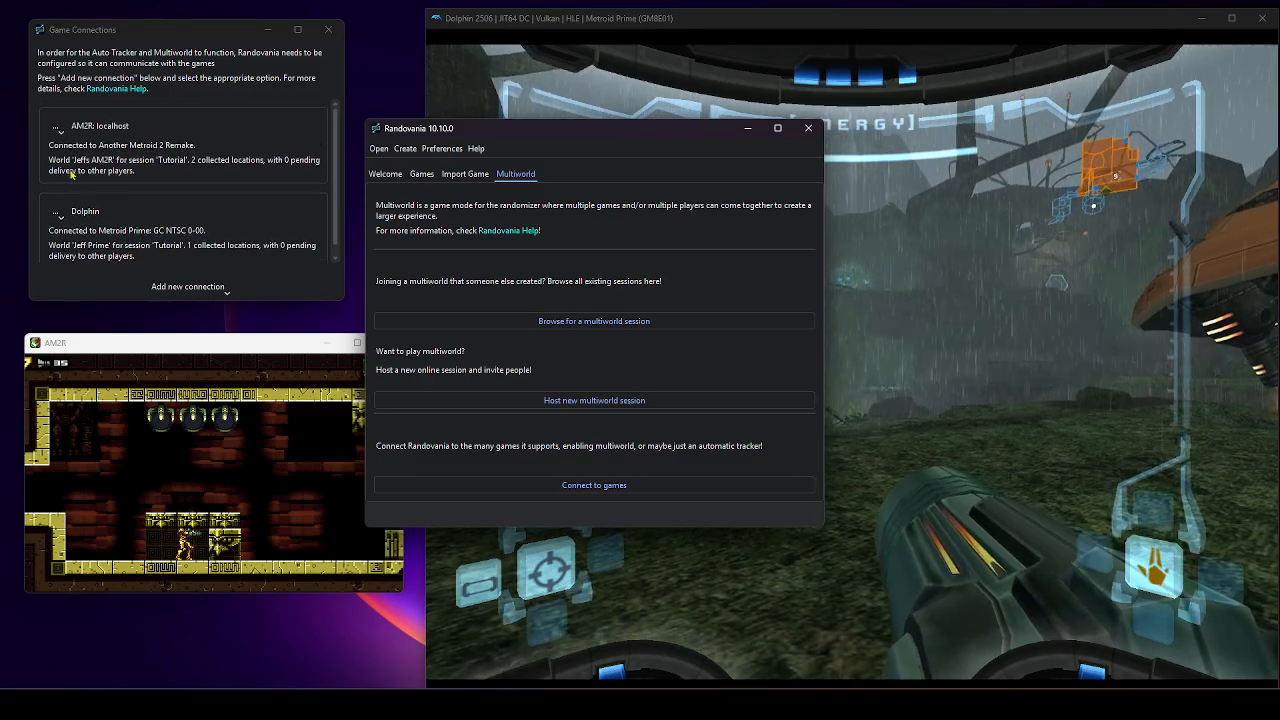
pyautogui.scroll(-1, 165, 212)
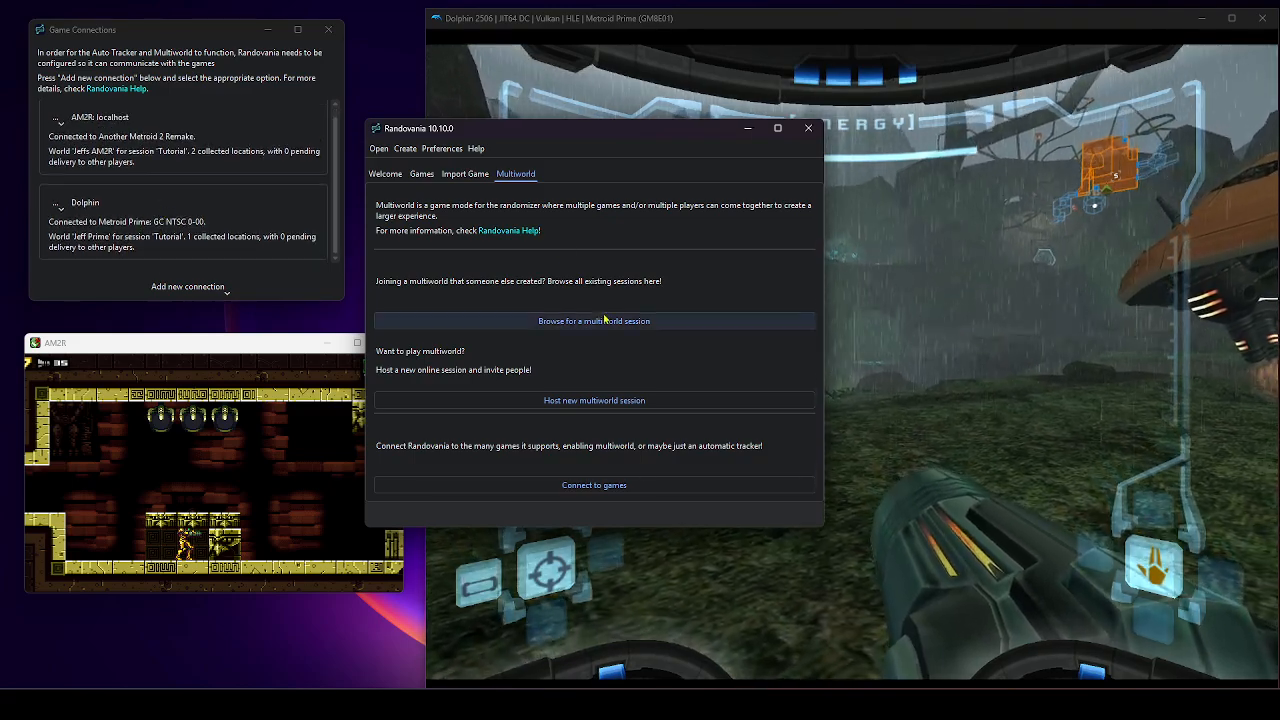
# Step: Reopen the Tutorial session from the multiworld session browser
pyautogui.click(594, 321)
pyautogui.click(451, 226)
pyautogui.doubleClick(451, 226)
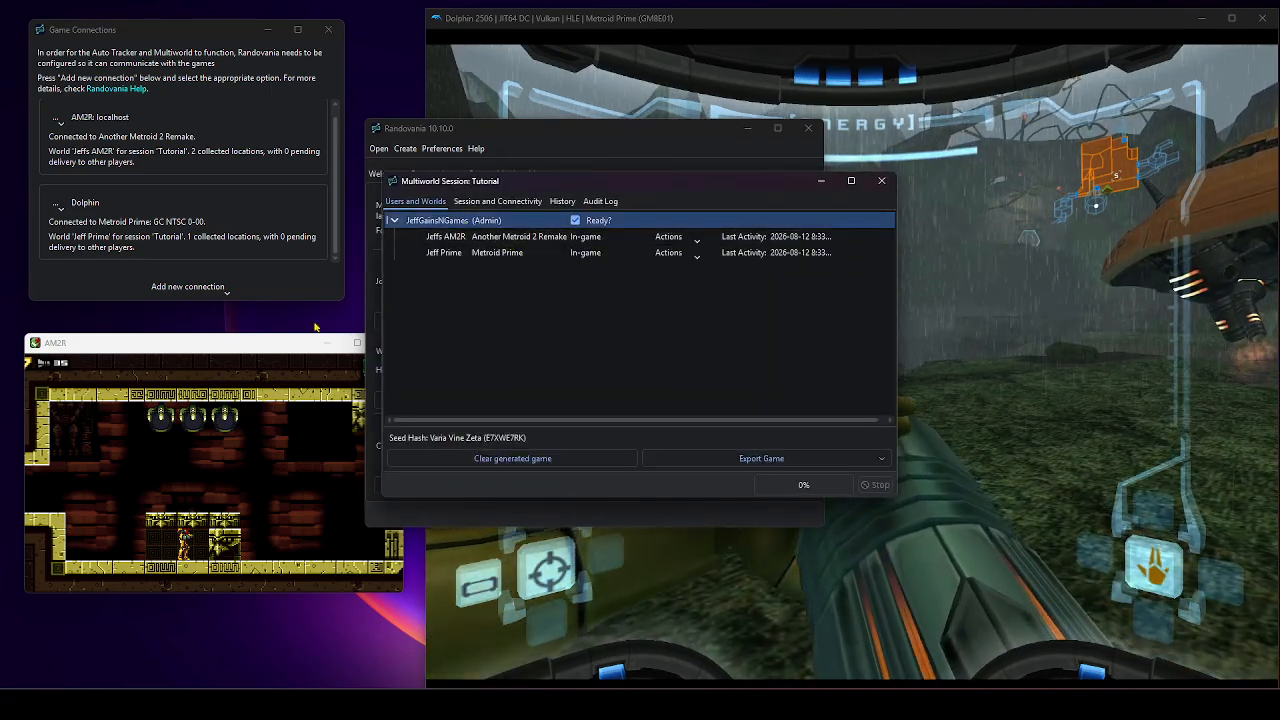
# Step: Close the AM2R game, and move the Tutorial session window partly over Game Connections, clear of the Metroid Prime view
pyautogui.click(273, 351)
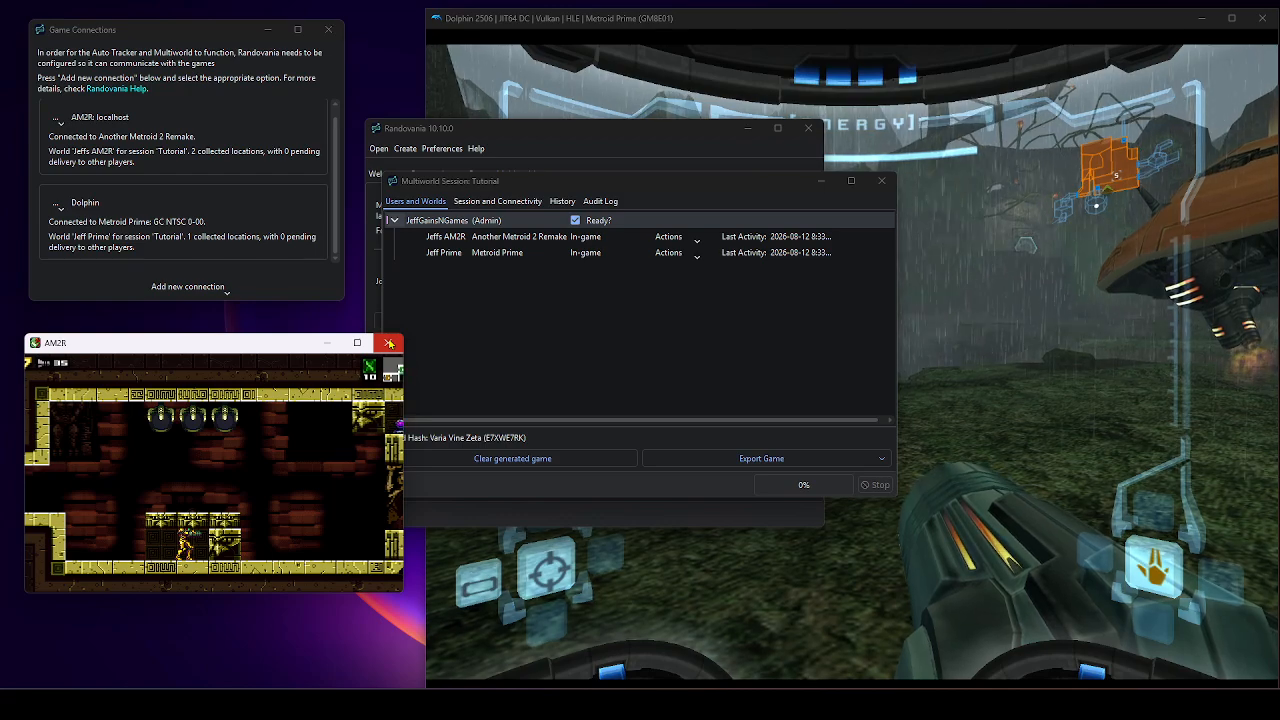
pyautogui.click(390, 343)
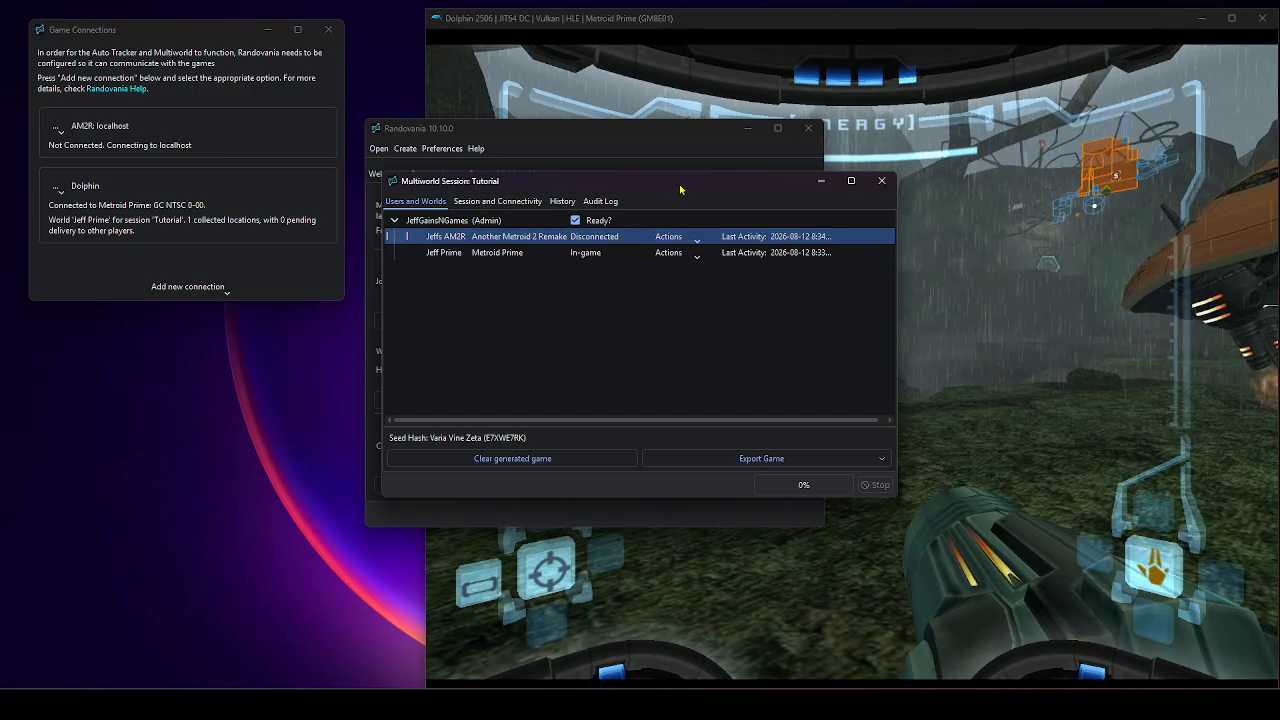
pyautogui.moveTo(683, 194); pyautogui.dragTo(395, 199)
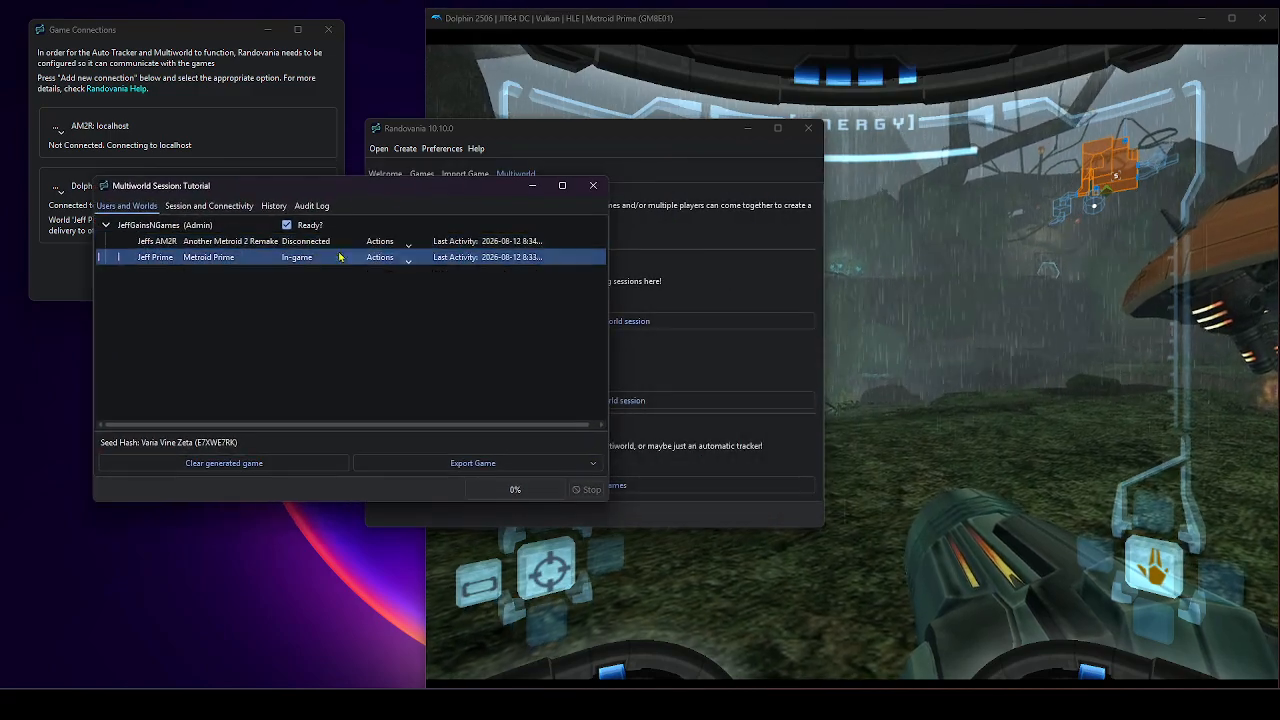
# Step: Abandon the AM2R world in the Tutorial session, releasing it to a bot that plays it here
pyautogui.click(410, 243)
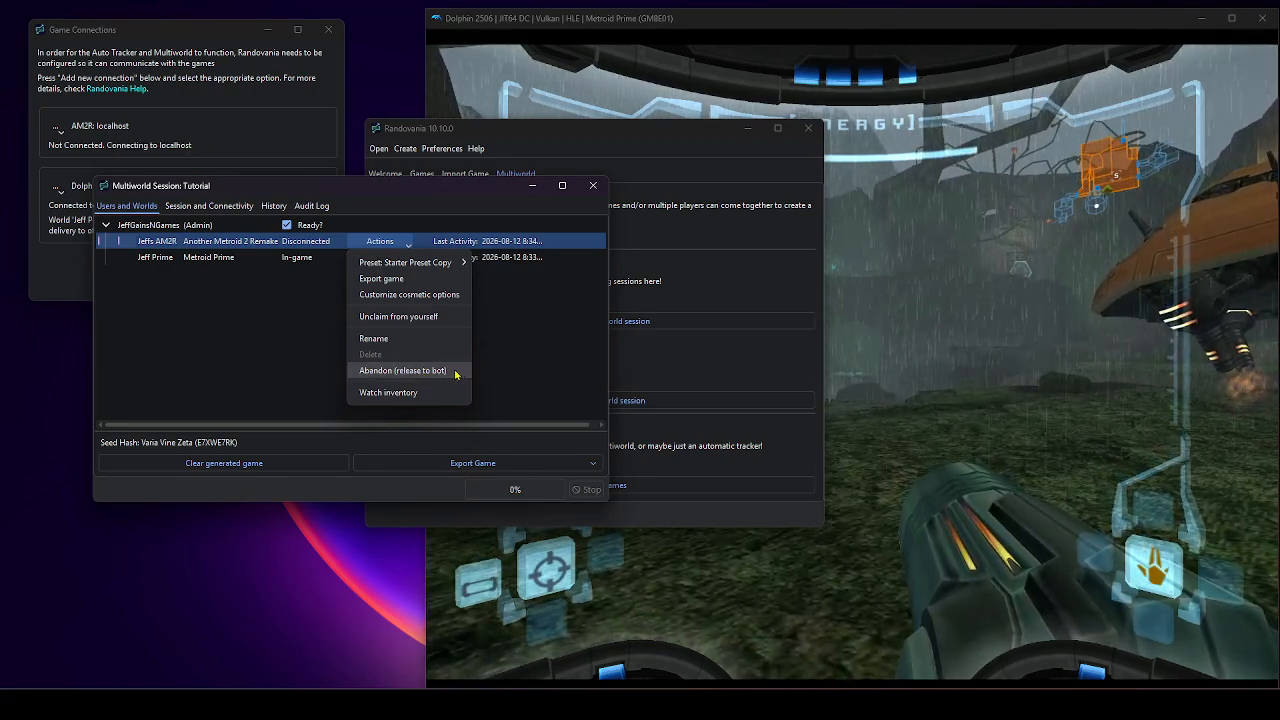
pyautogui.click(453, 371)
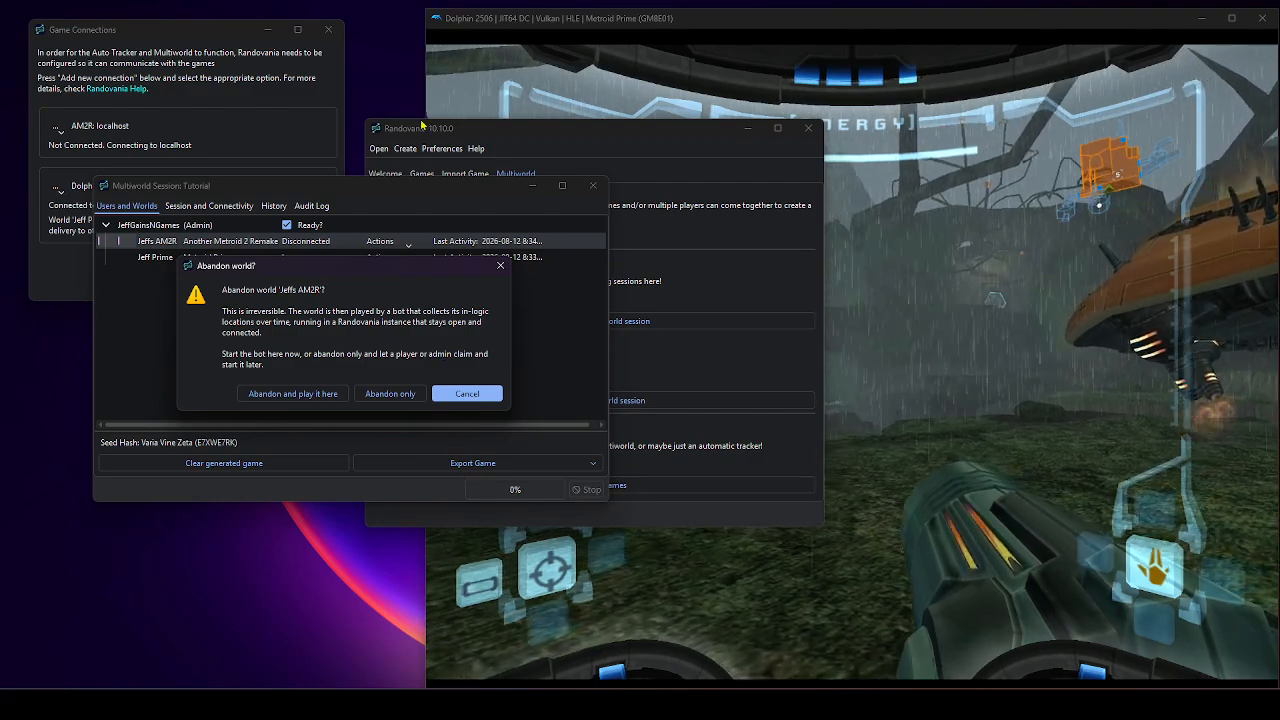
pyautogui.click(293, 394)
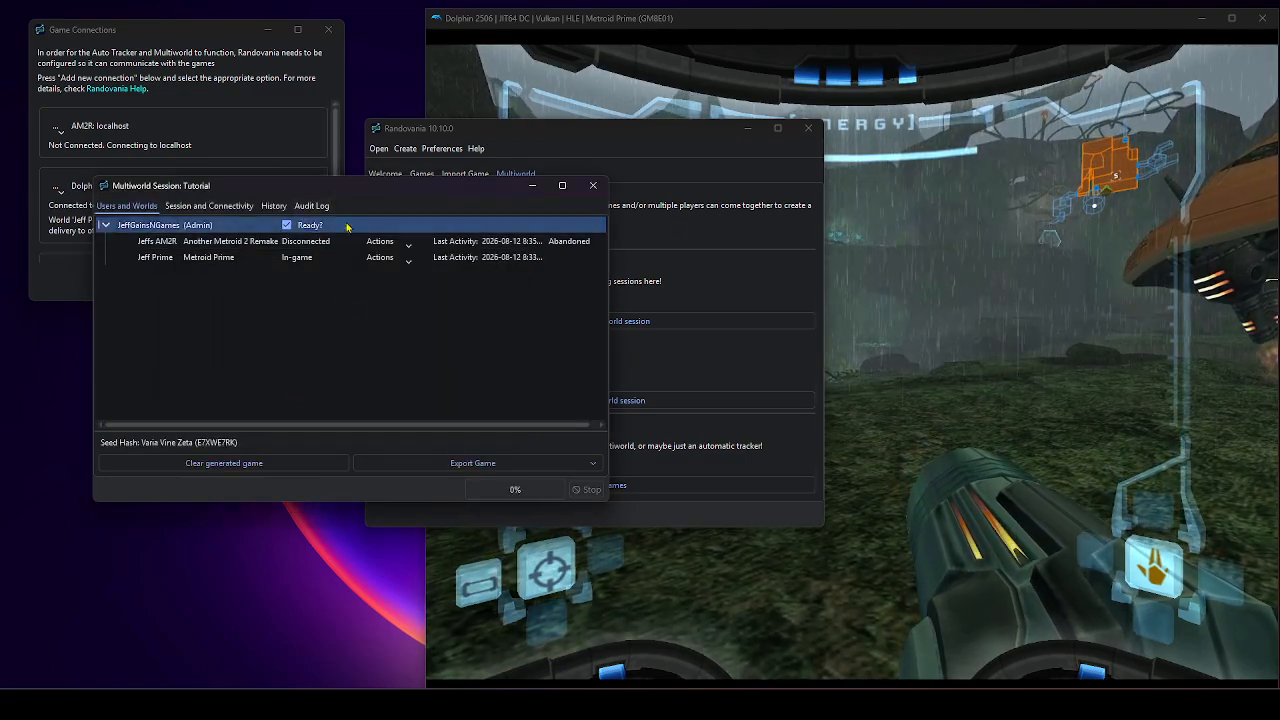
pyautogui.click(408, 243)
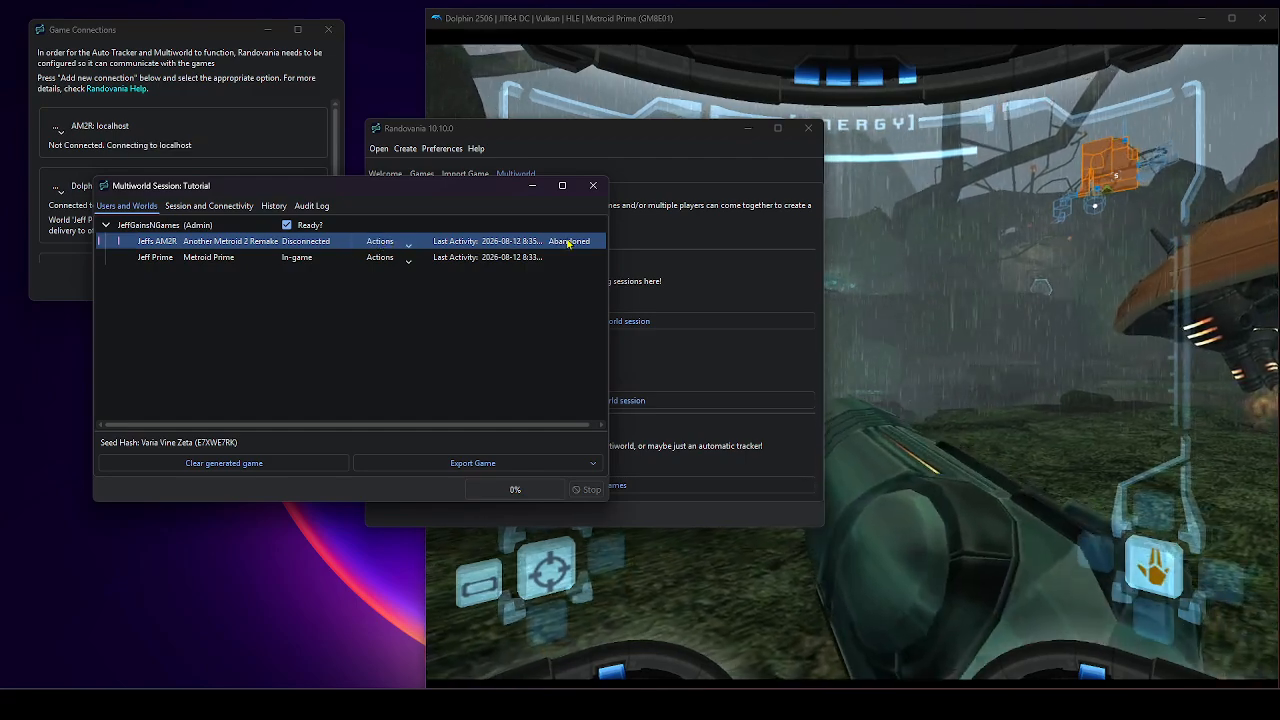
# Step: Check the worlds' status in the session's connectivity details, and enlarge the Game Connections window to show every connection
pyautogui.click(209, 205)
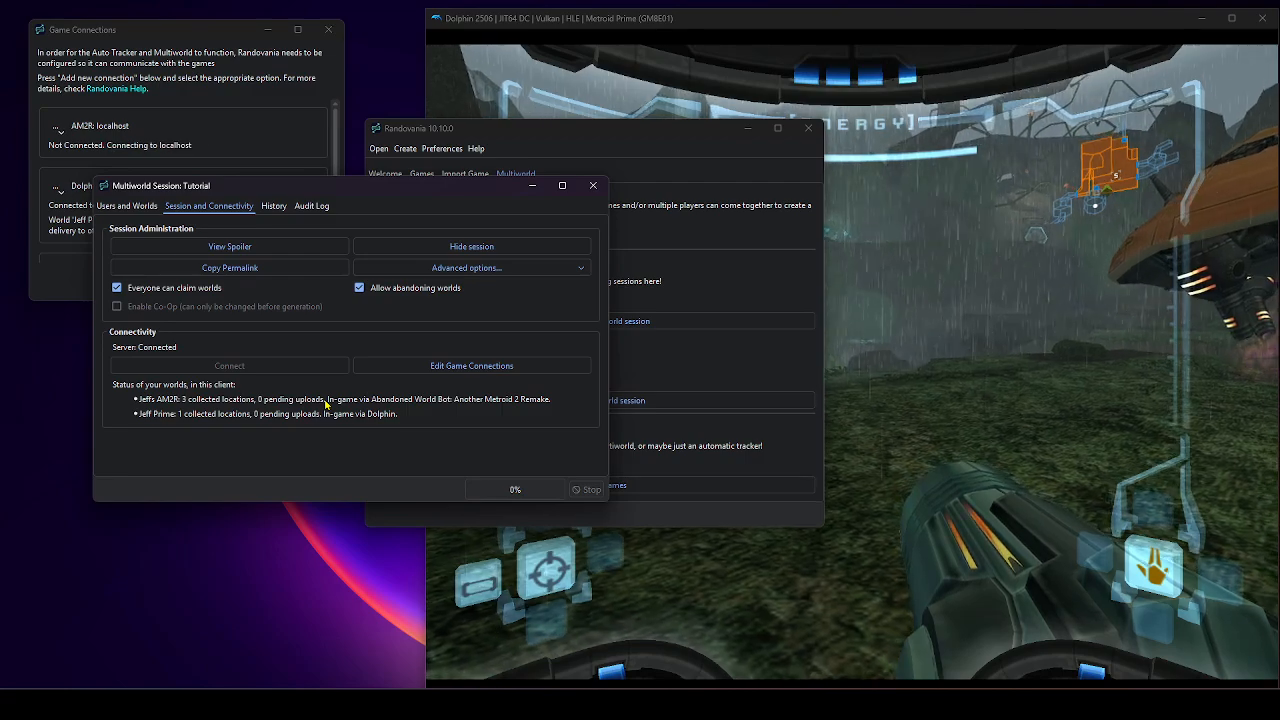
pyautogui.click(72, 298)
pyautogui.moveTo(84, 301); pyautogui.dragTo(85, 400)
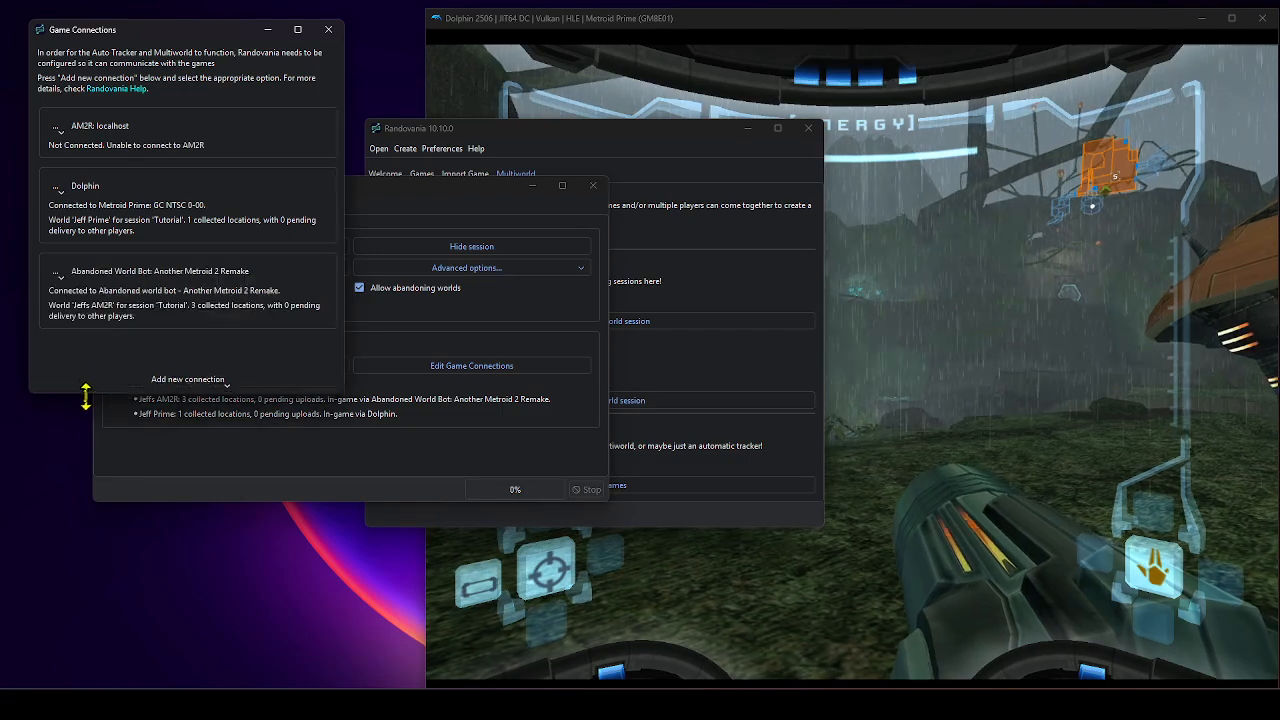
# Step: Review the bot's collected pickups in the Tutorial session's history, including Bombs and Morph Ball Bomb
pyautogui.click(402, 326)
pyautogui.click(273, 205)
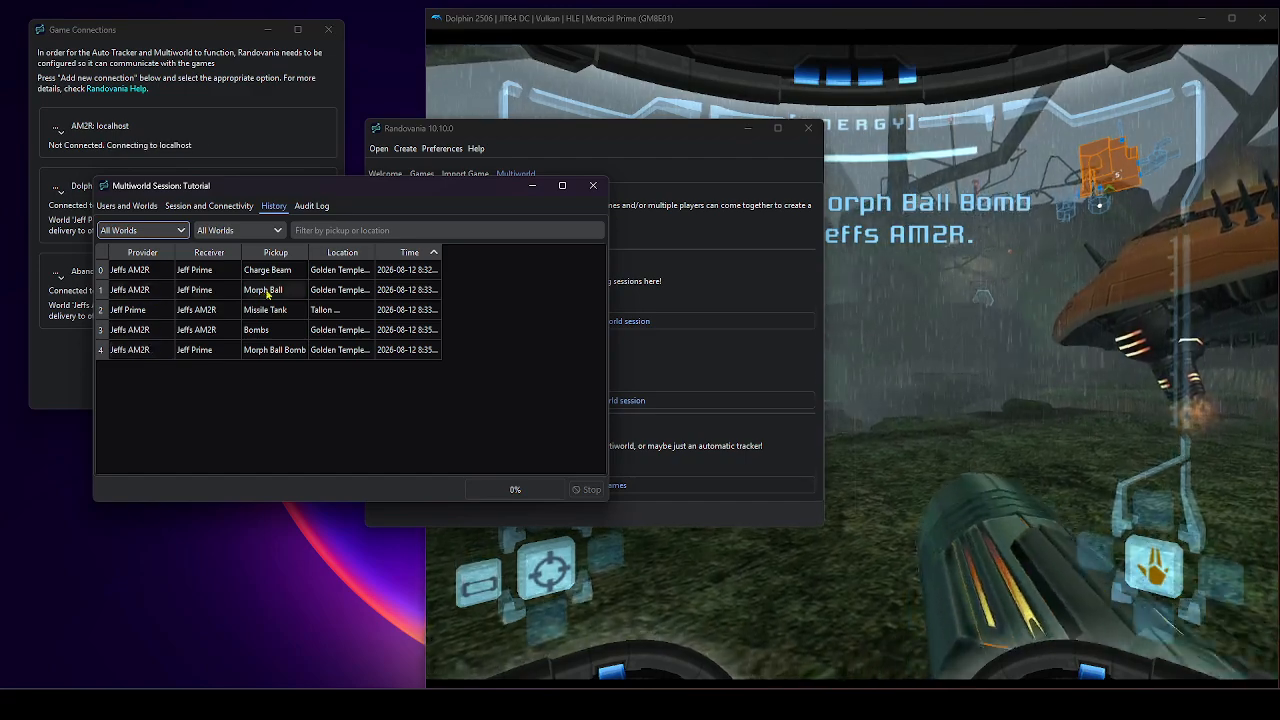
pyautogui.click(262, 330)
pyautogui.click(288, 352)
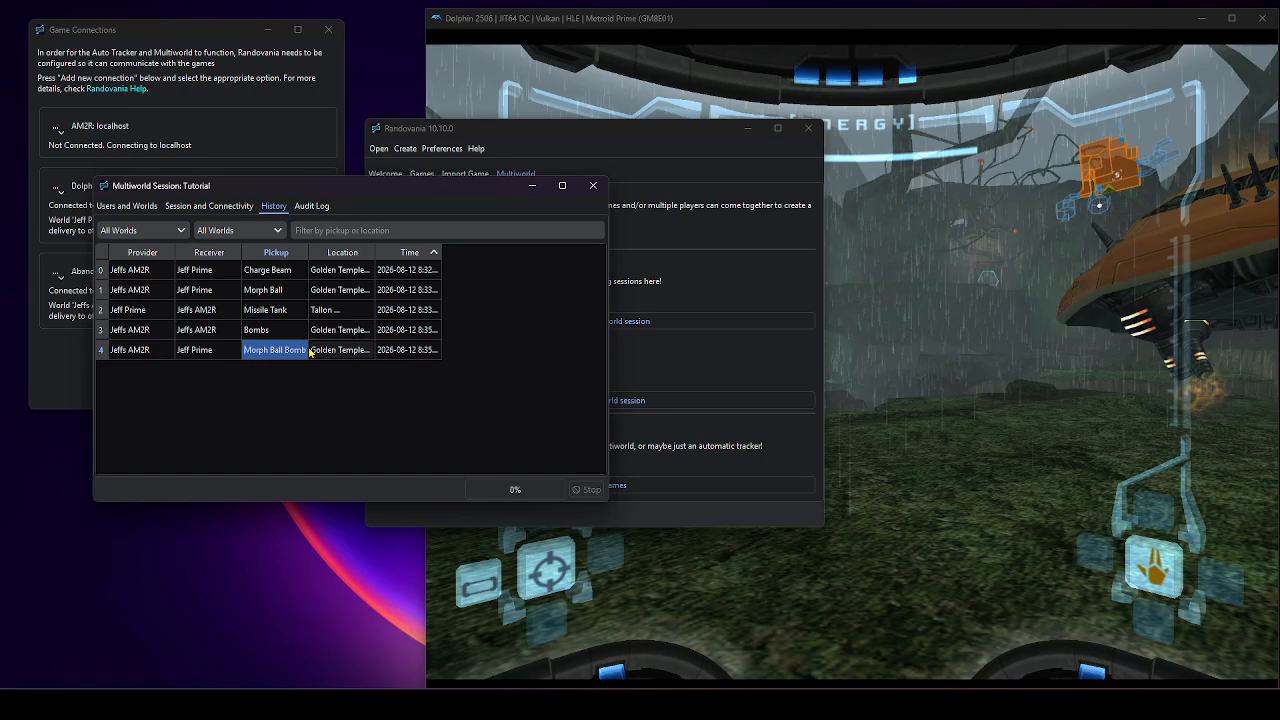
# Step: Play Metroid Prime in Dolphin near the ship while the bot runs, and return to the Tutorial session's history
pyautogui.click(1001, 332)
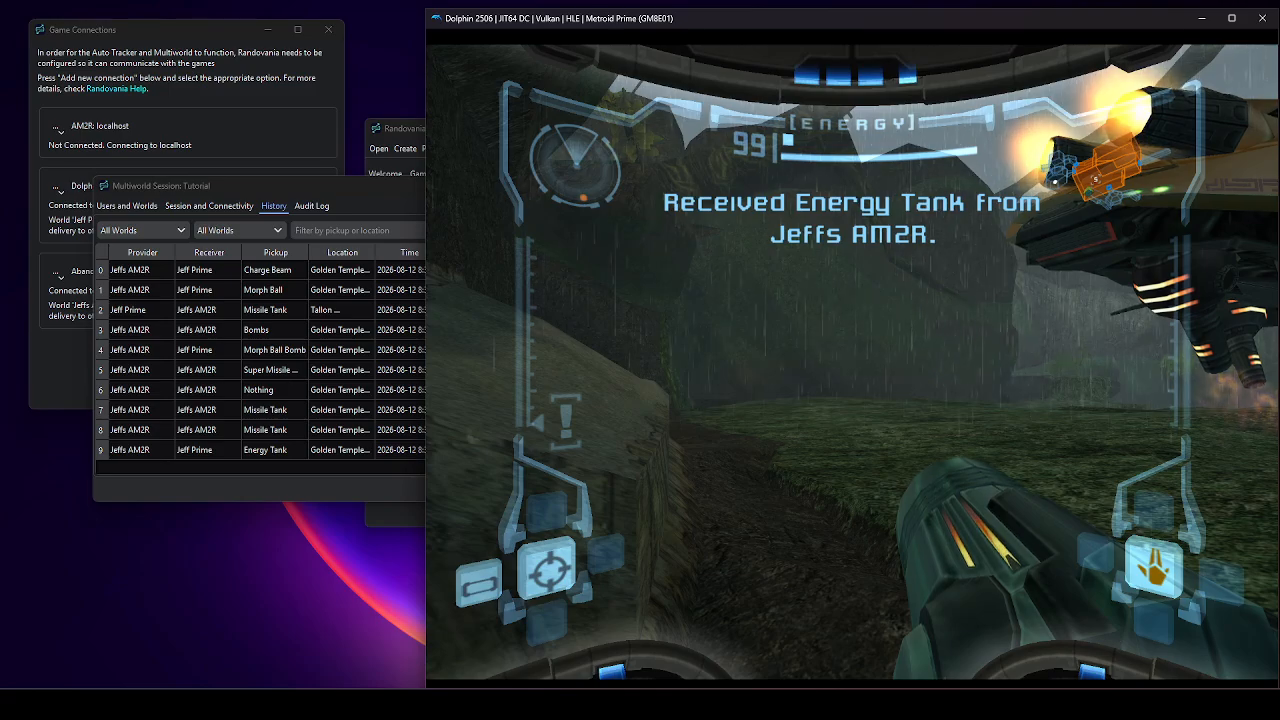
pyautogui.click(256, 481)
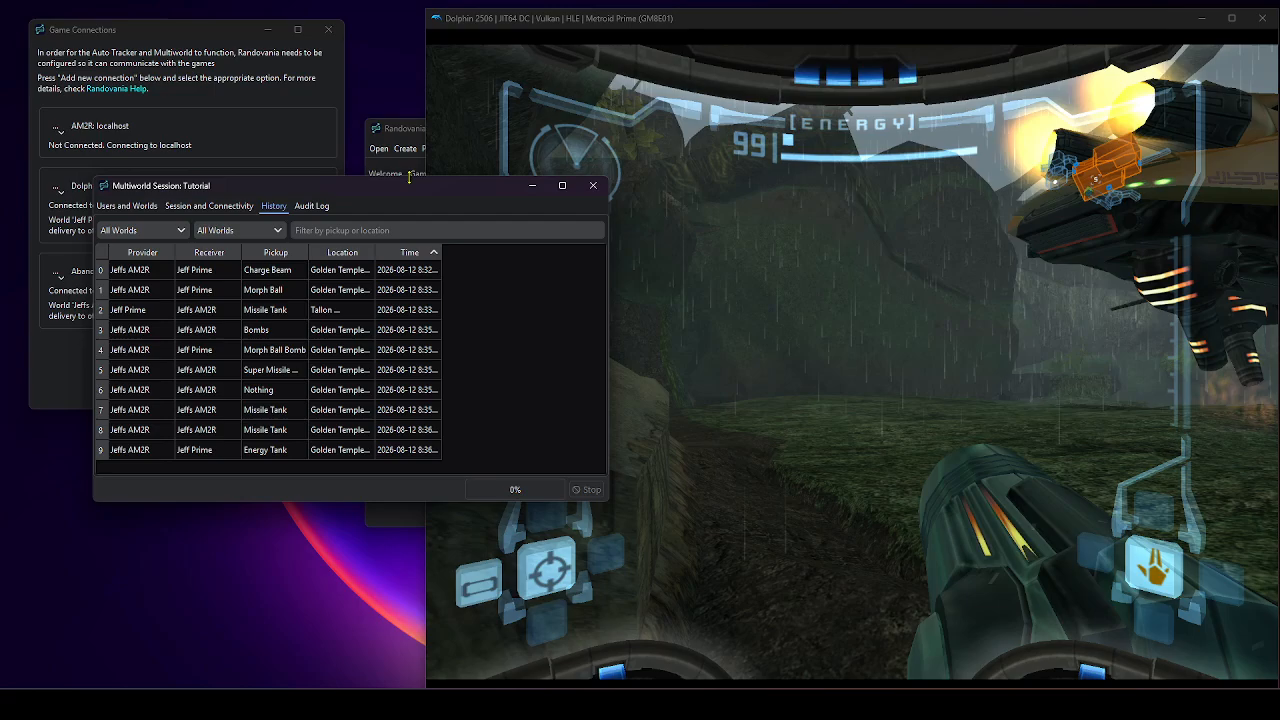
# Step: Check the status of the abandoned AM2R world and the Metroid Prime world in the session's users and worlds list
pyautogui.click(126, 206)
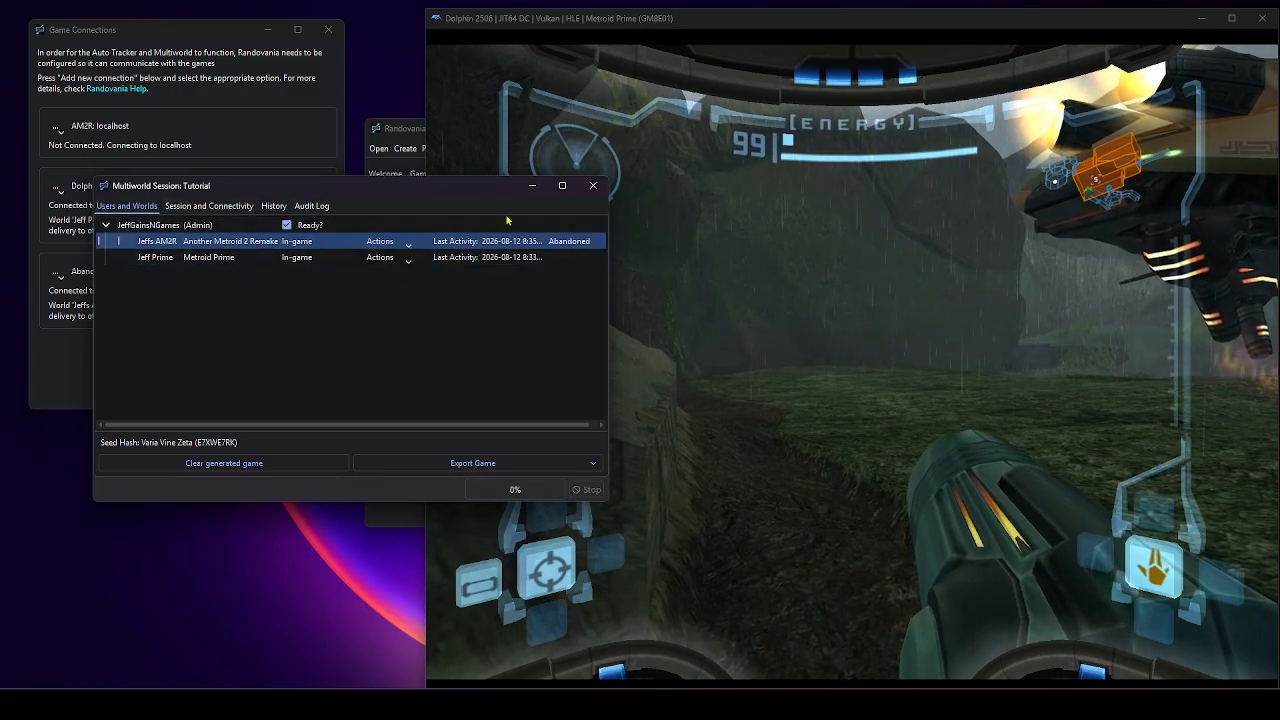
pyautogui.click(314, 224)
pyautogui.click(480, 257)
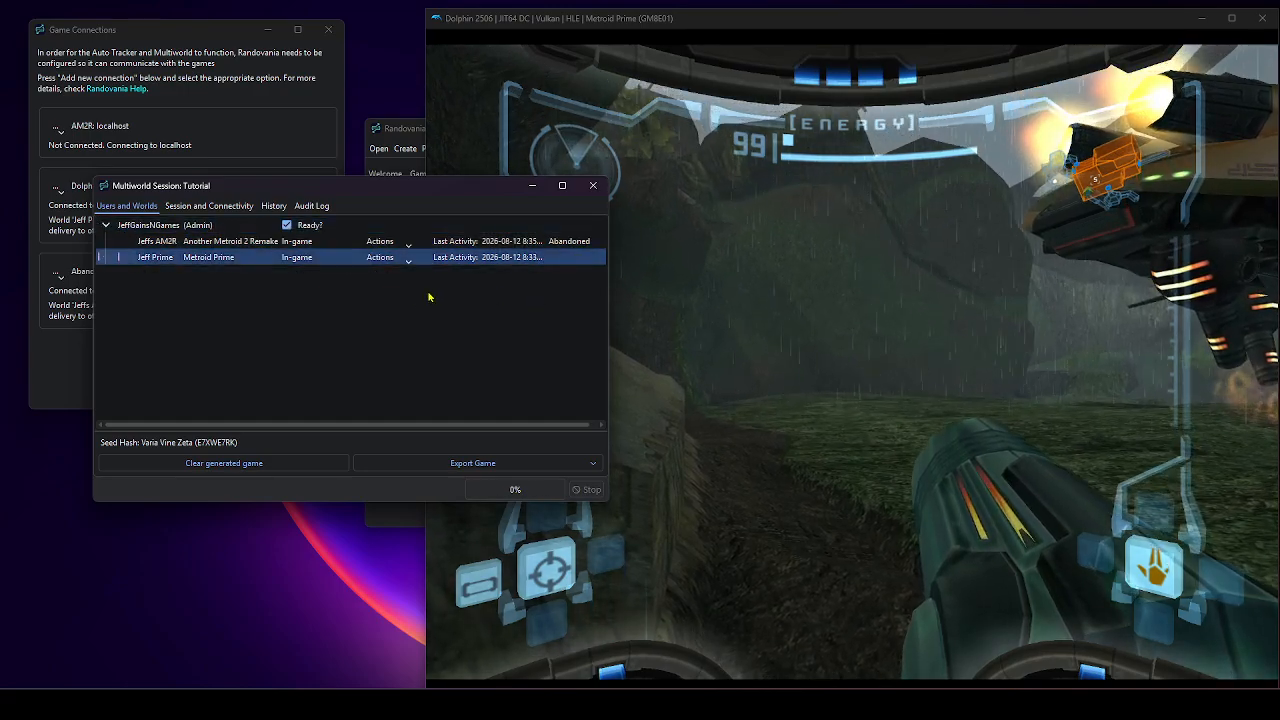